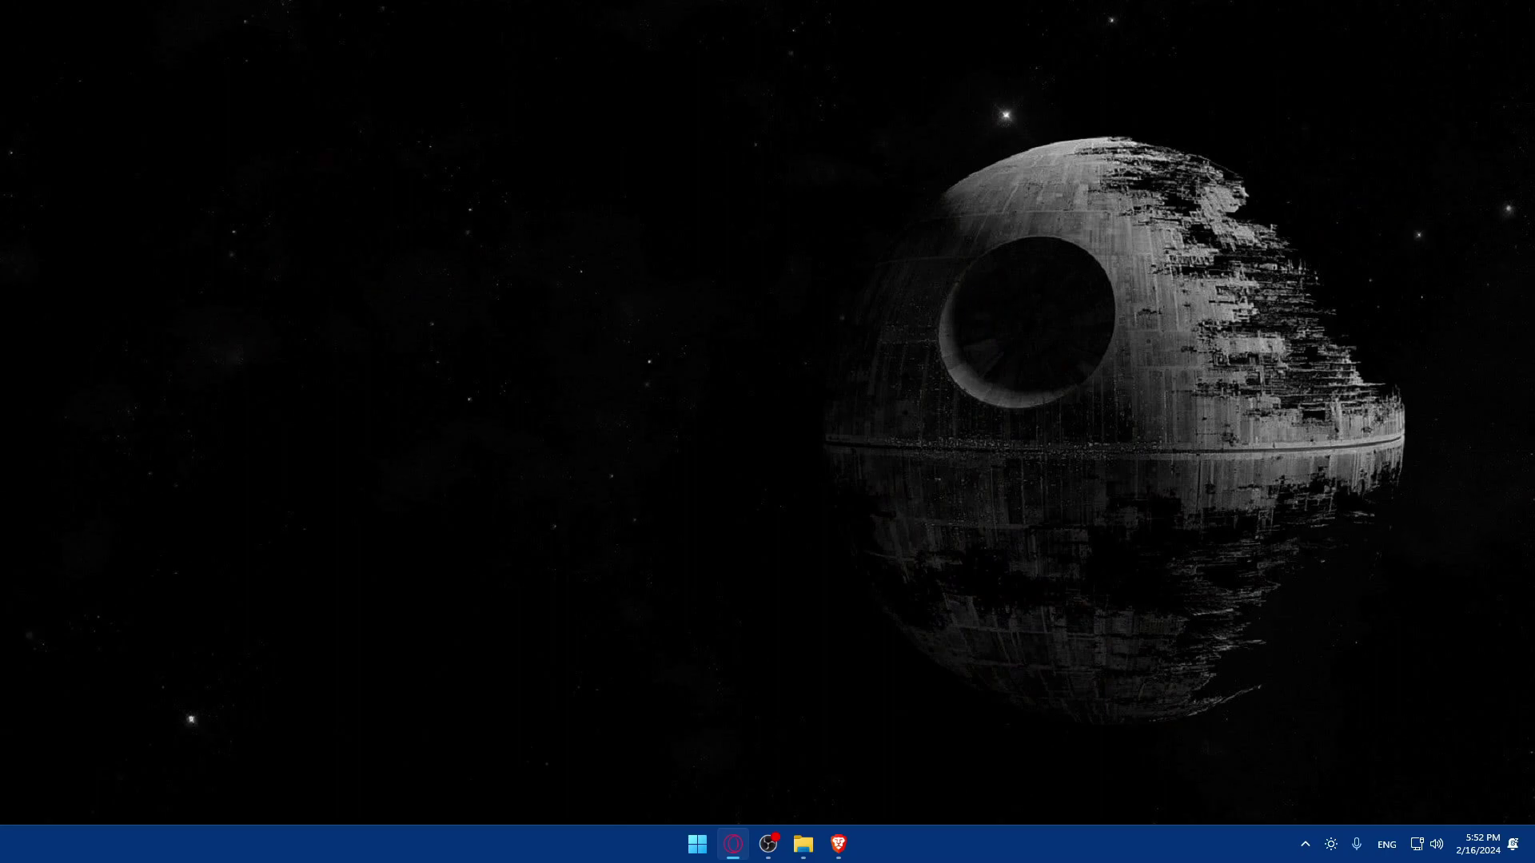
- Launch a new Brave browser window from the taskbar icon
{"action": "left_click_drag", "start_coordinate": [838, 842], "coordinate": [741, 708]}
- Search Google for 'macrium reflect' in Brave and return to the results list
{"action": "left_click", "coordinate": [838, 843]}
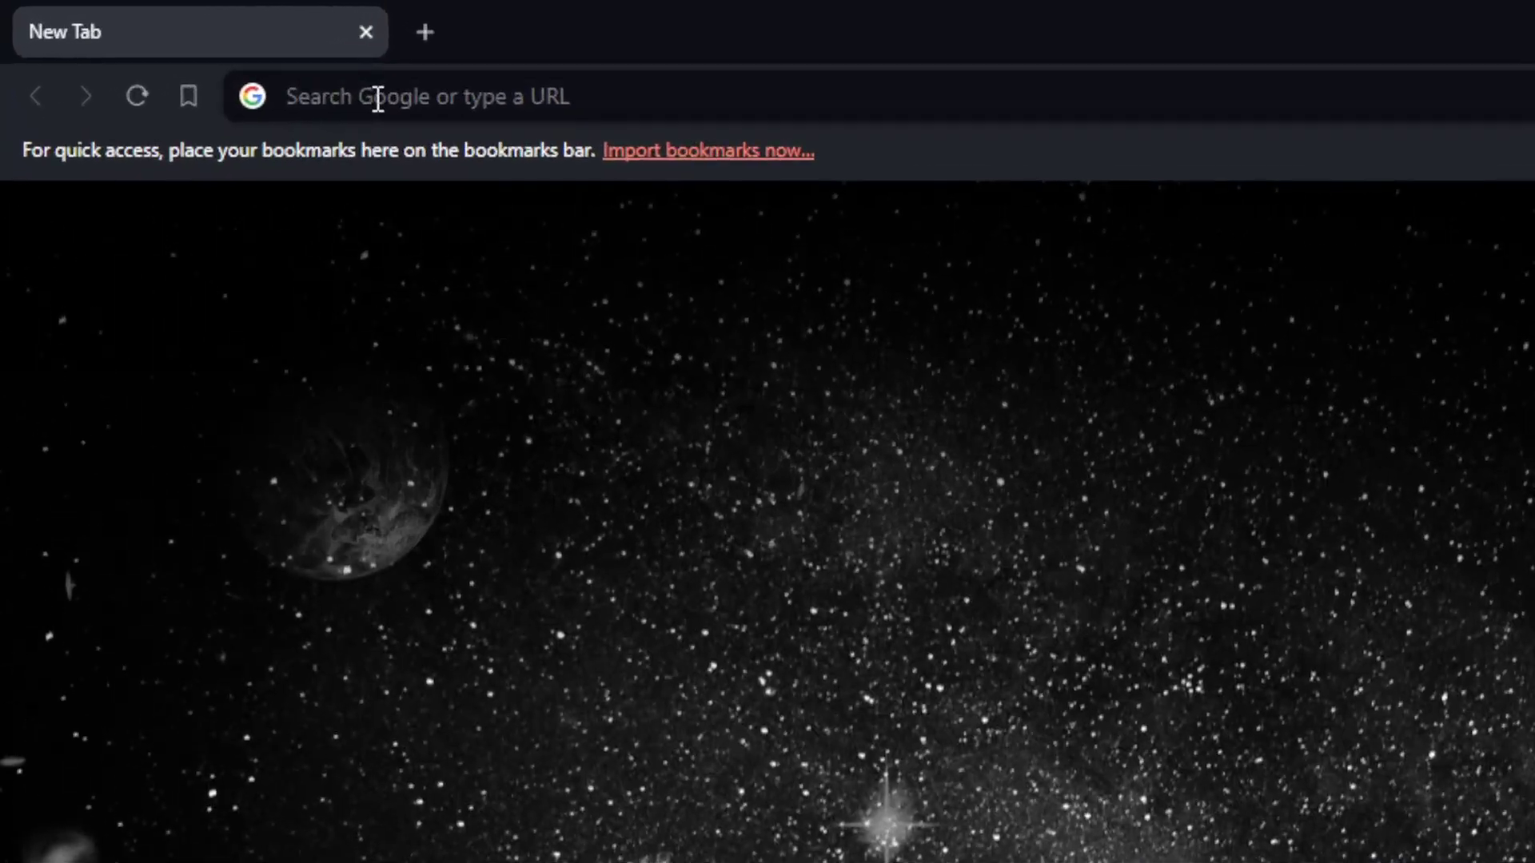
{"action": "left_click", "coordinate": [189, 49]}
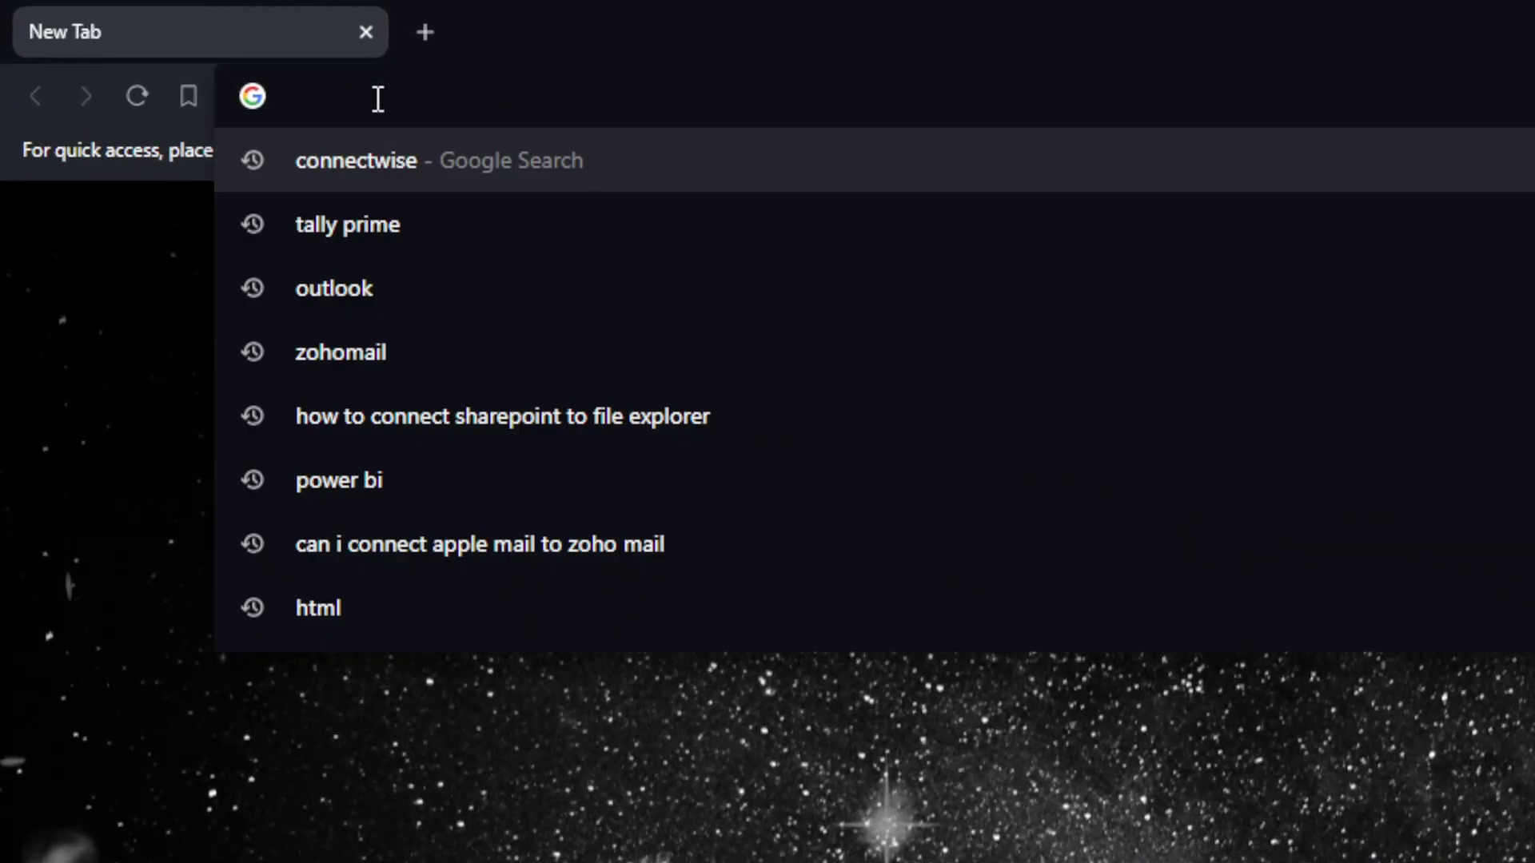
{"action": "type", "text": "macr"}
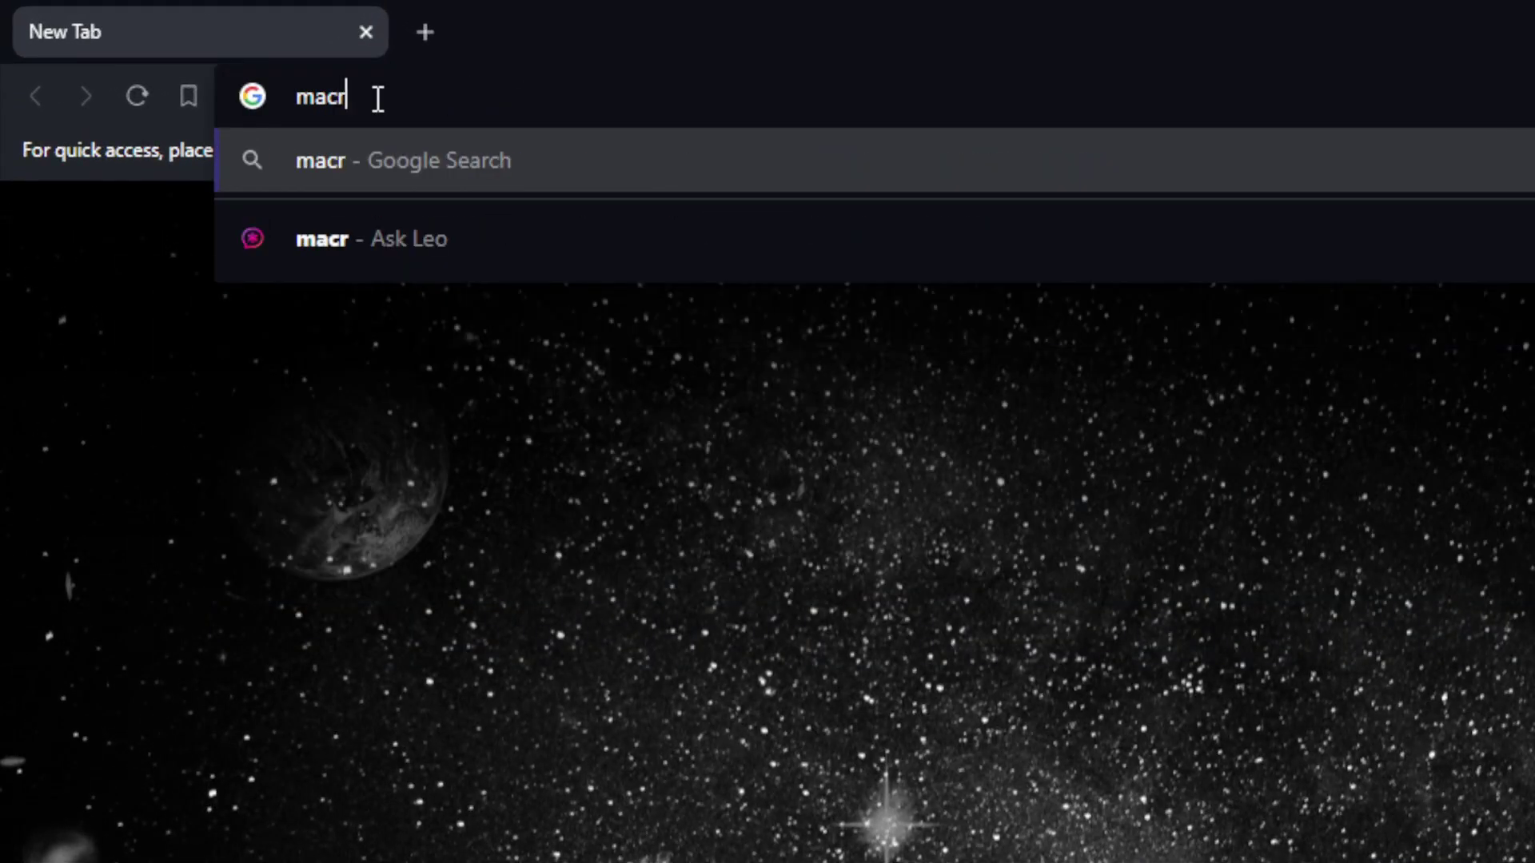
{"action": "type", "text": "iu"}
{"action": "key", "text": "BackSpace"}
{"action": "type", "text": "ium "}
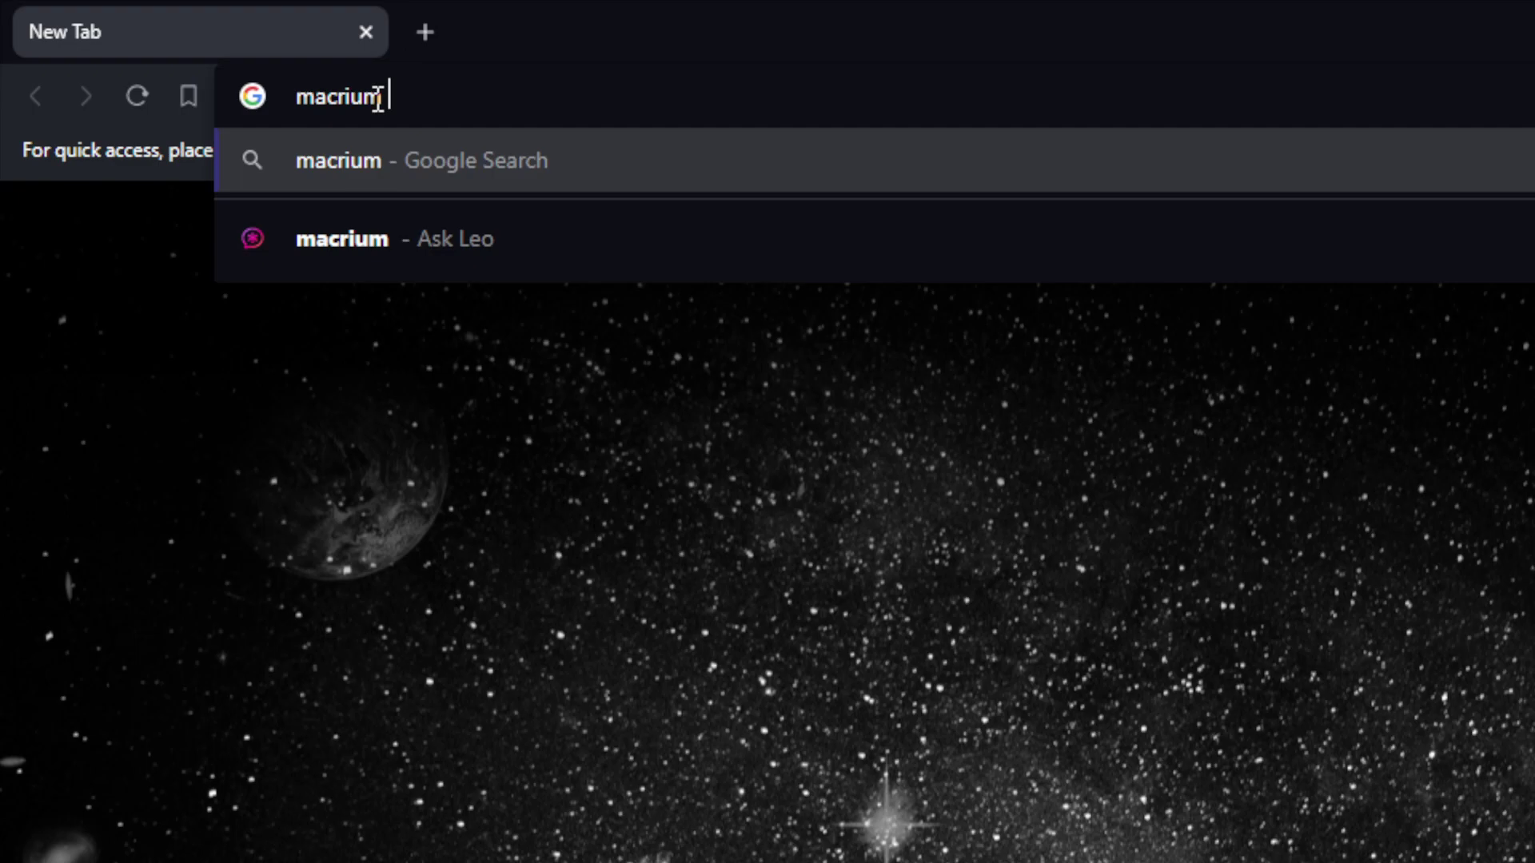
{"action": "type", "text": "reflet"}
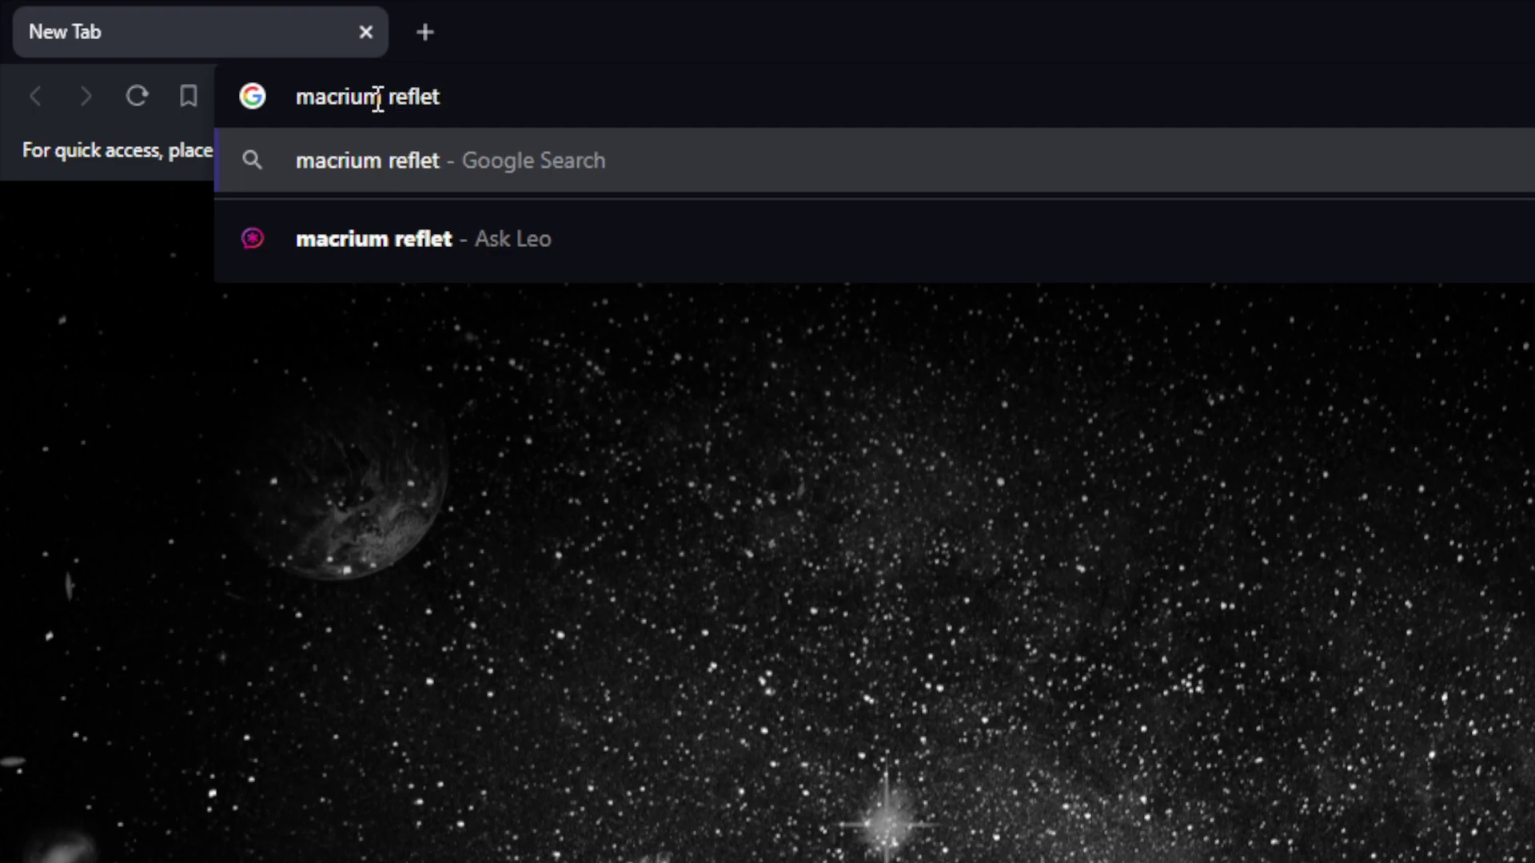
{"action": "key", "text": "BackSpace"}
{"action": "type", "text": "ct"}
{"action": "key", "text": "Return"}
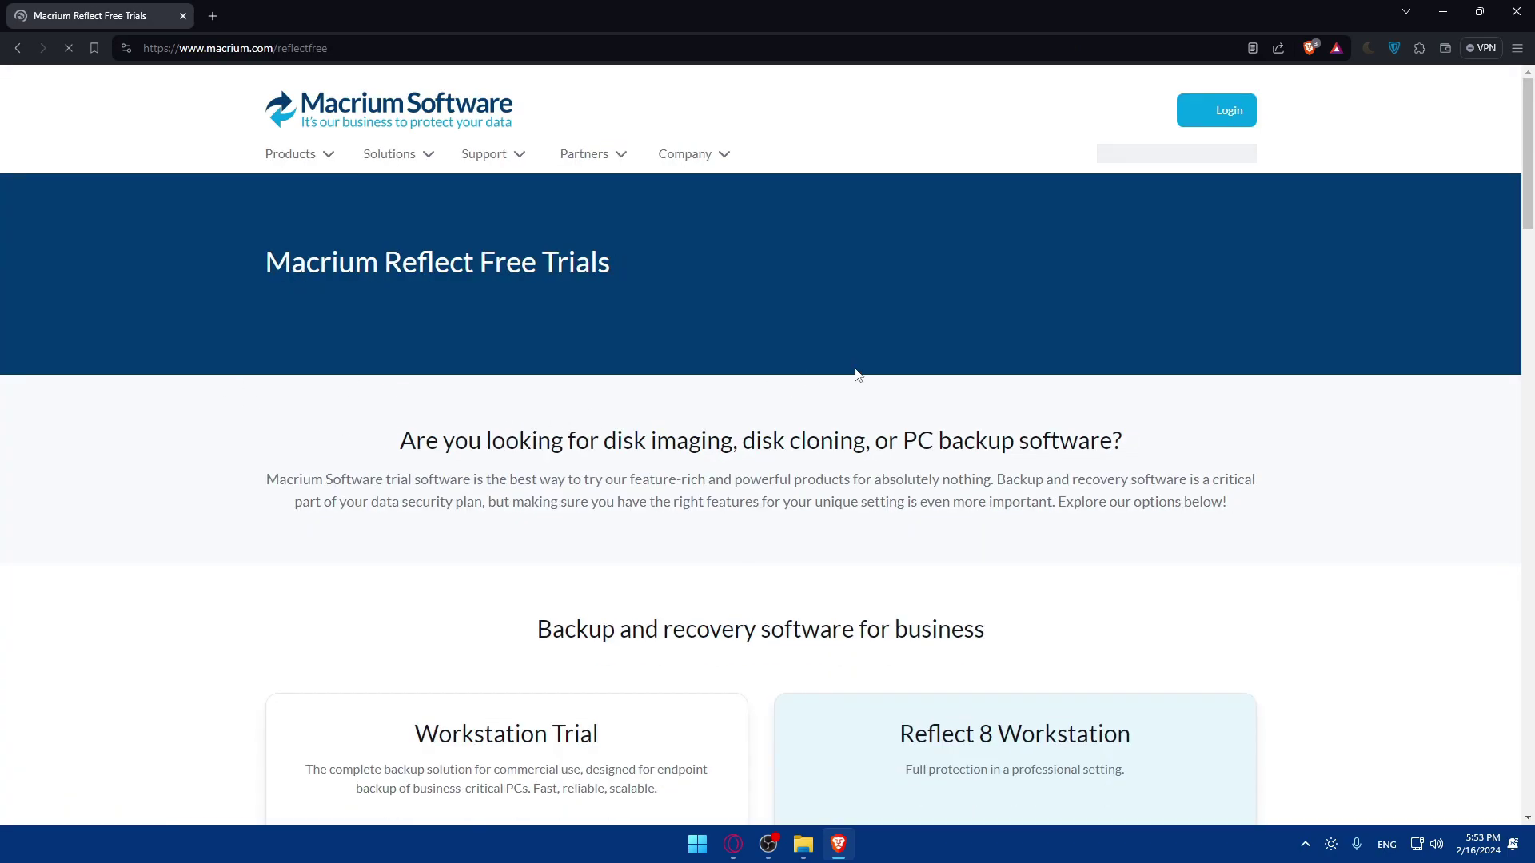
{"action": "key", "text": "alt+Left"}
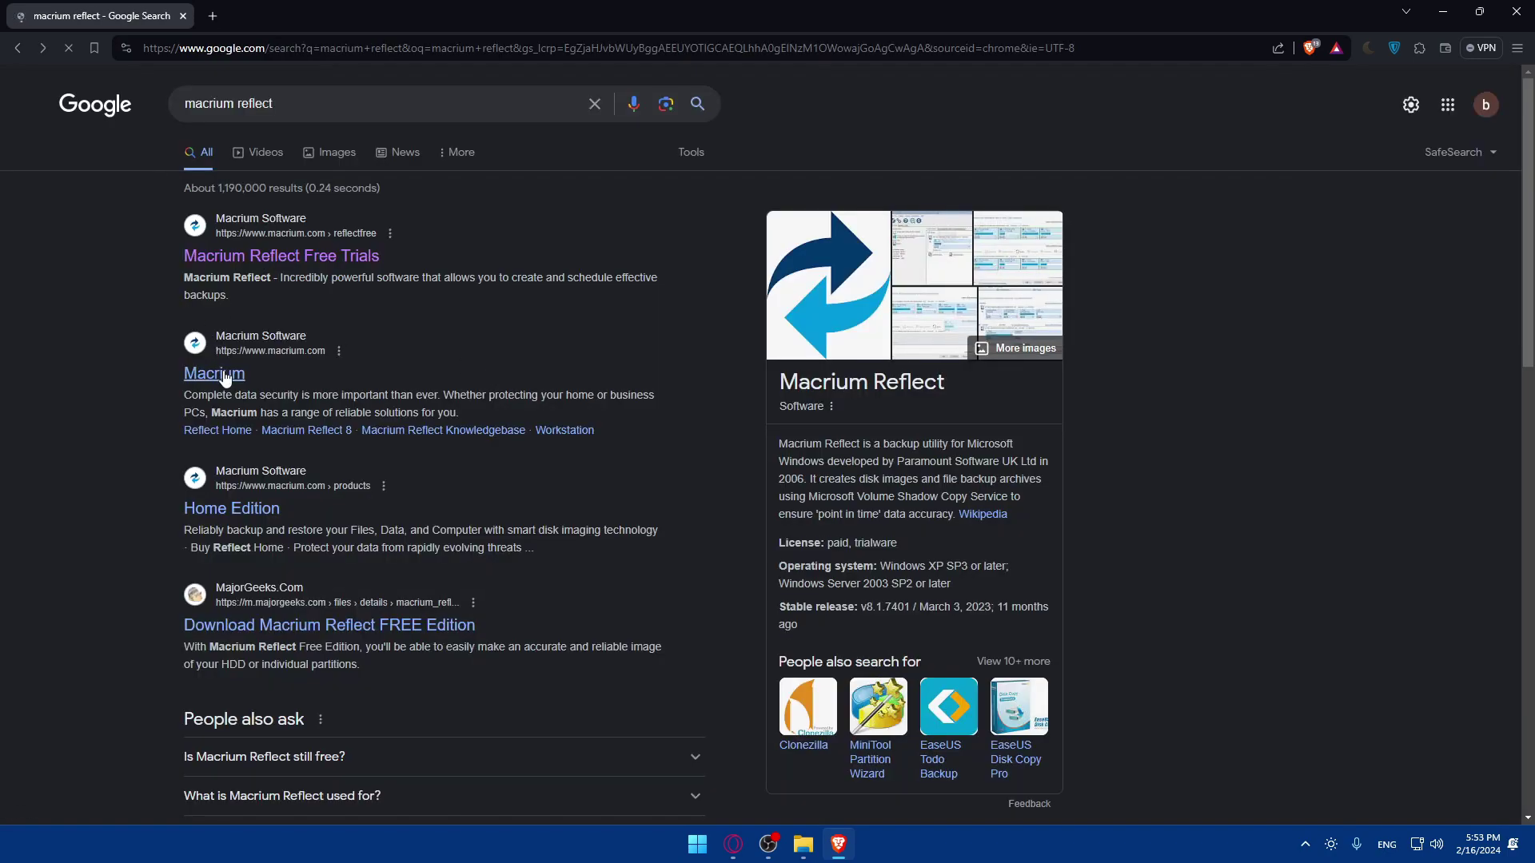
- Open the macrium.com home page, dismiss the webinar popup, and browse the Home Solutions section
{"action": "left_click", "coordinate": [230, 376]}
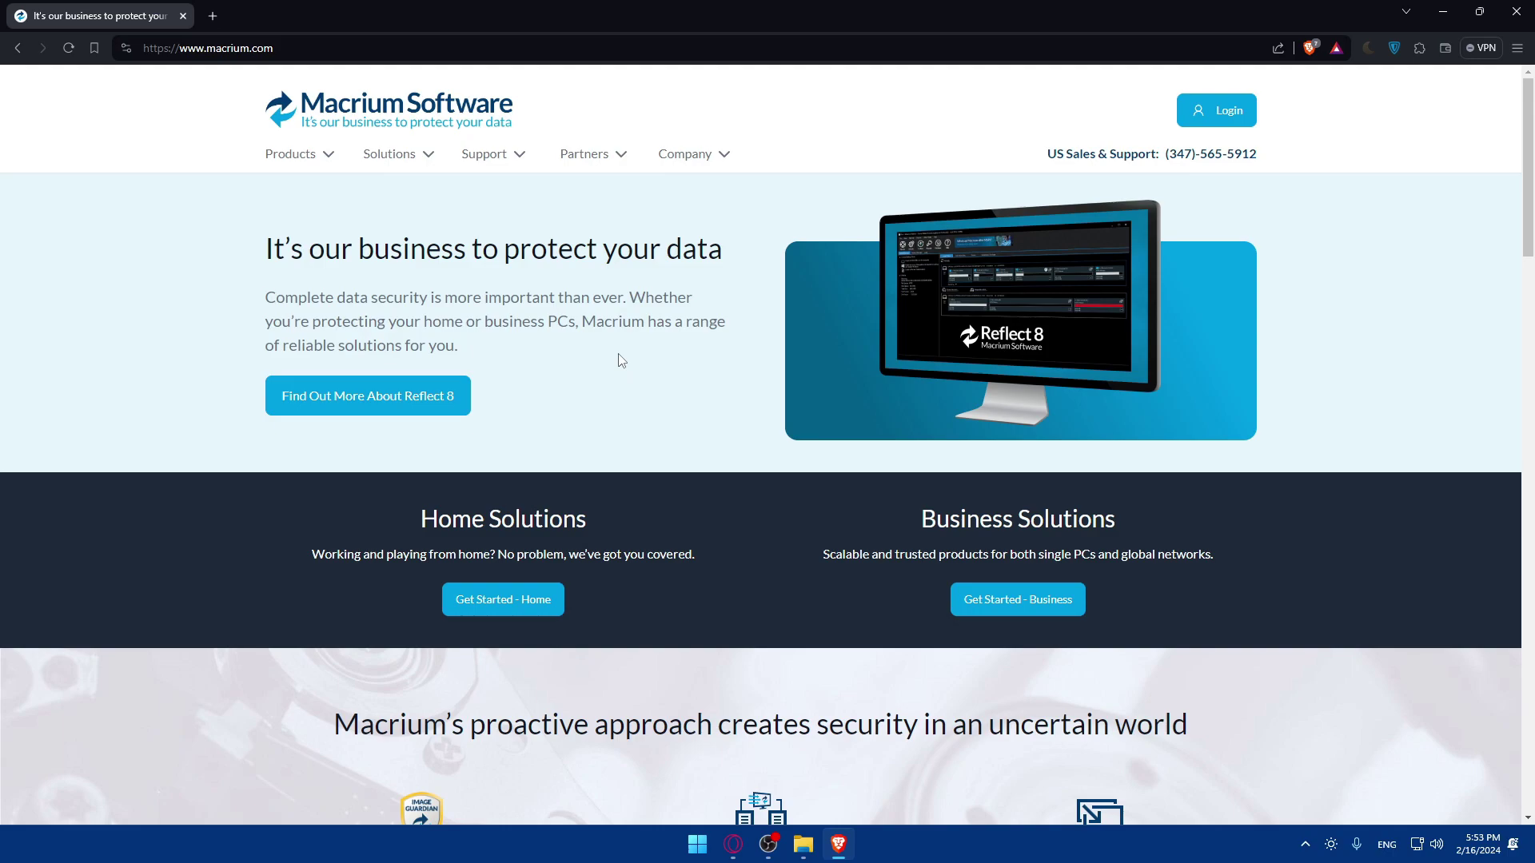
{"action": "scroll", "coordinate": [622, 361], "scroll_direction": "down", "scroll_amount": 20}
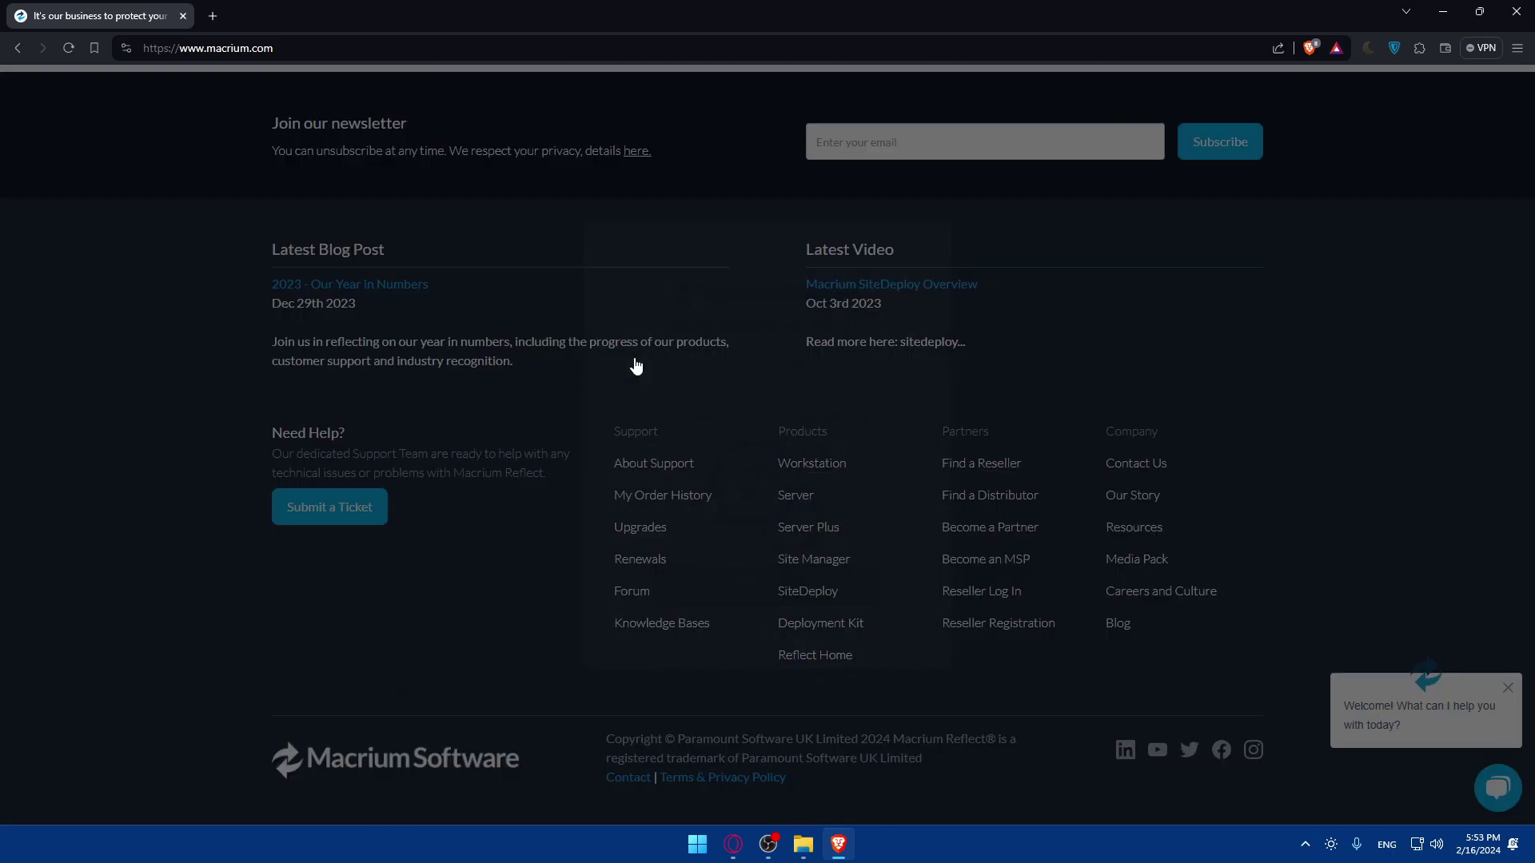
{"action": "left_click", "coordinate": [930, 246]}
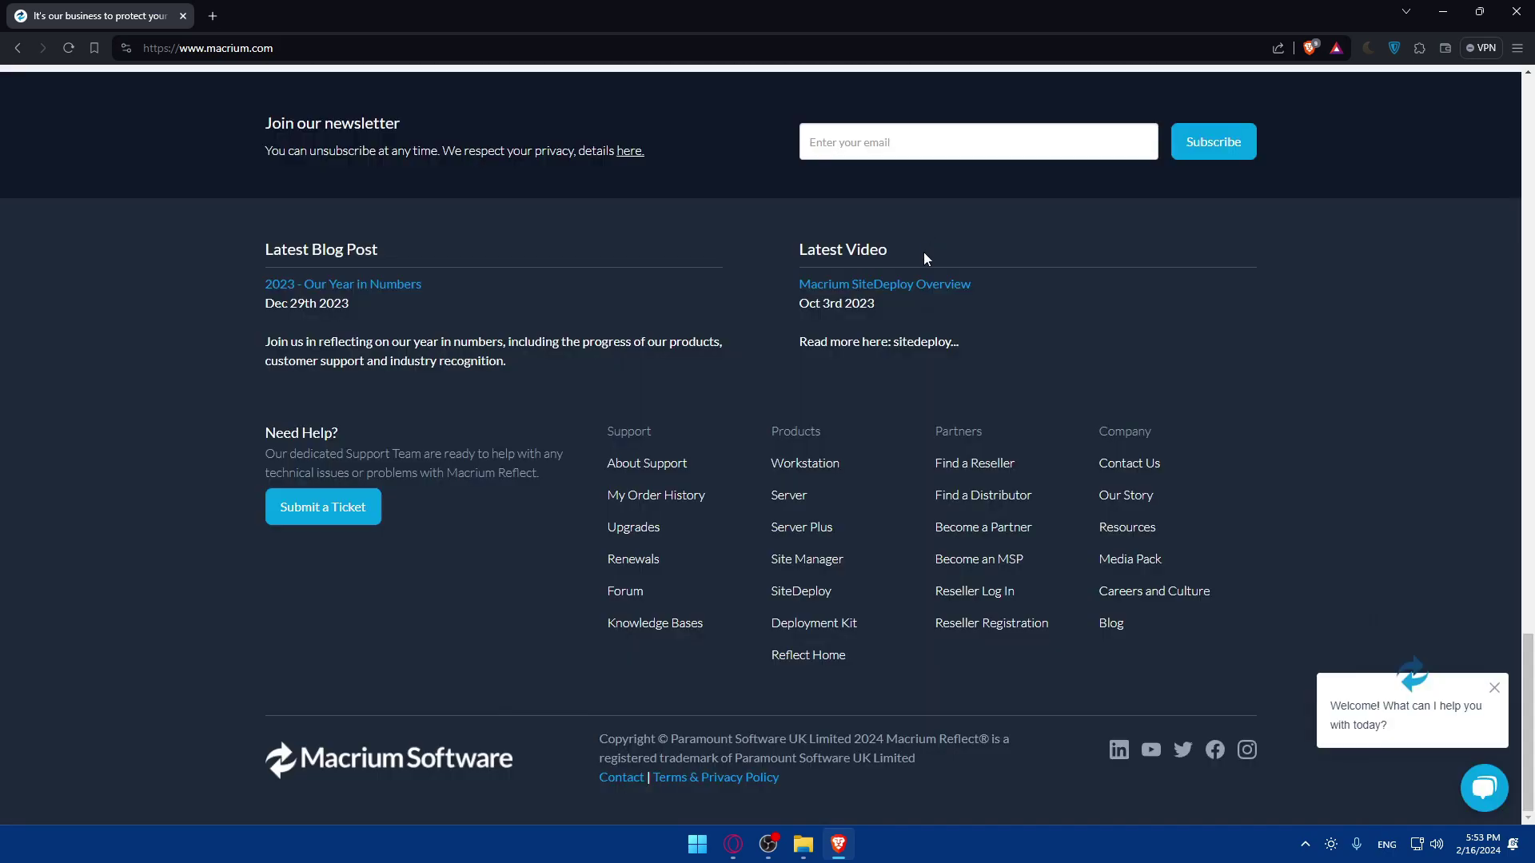
{"action": "scroll", "coordinate": [737, 423], "scroll_direction": "up", "scroll_amount": 8}
{"action": "scroll", "coordinate": [737, 423], "scroll_direction": "up", "scroll_amount": 14}
{"action": "scroll", "coordinate": [735, 415], "scroll_direction": "down", "scroll_amount": 9}
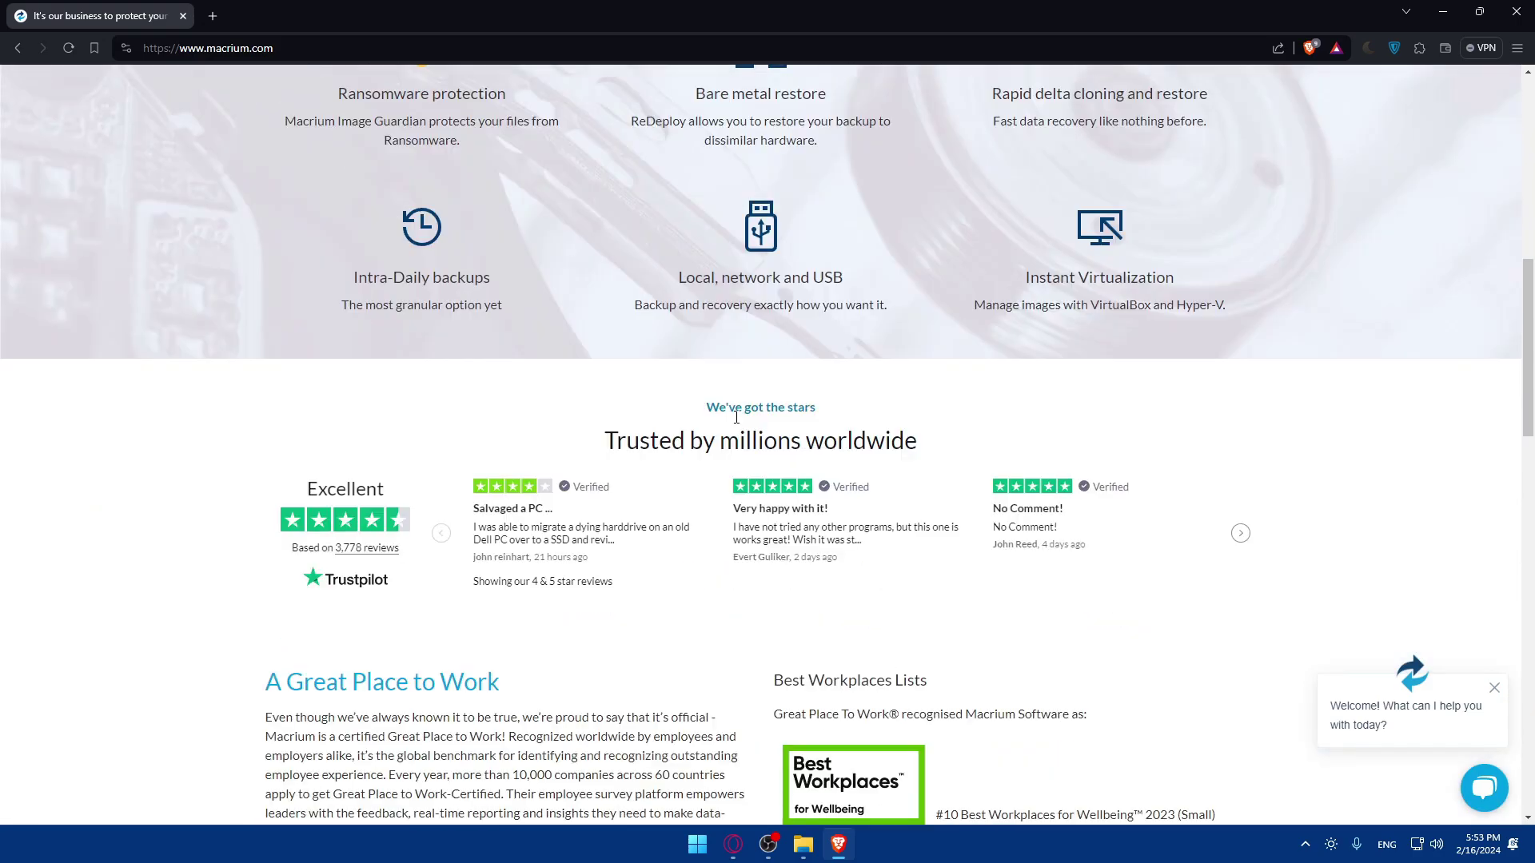
{"action": "scroll", "coordinate": [735, 417], "scroll_direction": "up", "scroll_amount": 6}
{"action": "scroll", "coordinate": [736, 416], "scroll_direction": "up", "scroll_amount": 3}
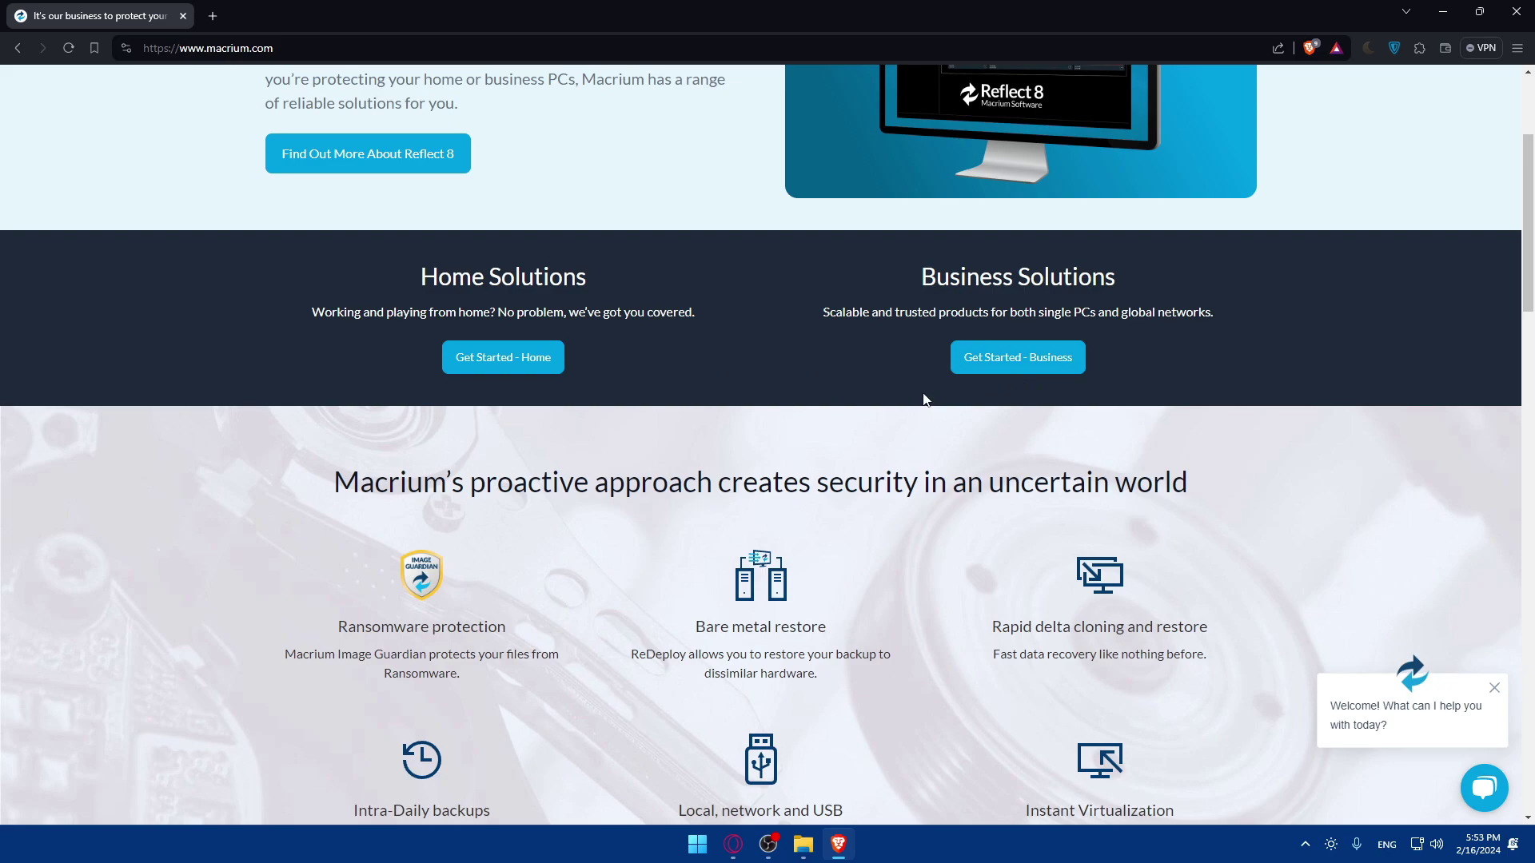
{"action": "scroll", "coordinate": [894, 397], "scroll_direction": "up", "scroll_amount": 2}
{"action": "left_click_drag", "start_coordinate": [822, 445], "coordinate": [964, 445]}
{"action": "left_click", "coordinate": [984, 444]}
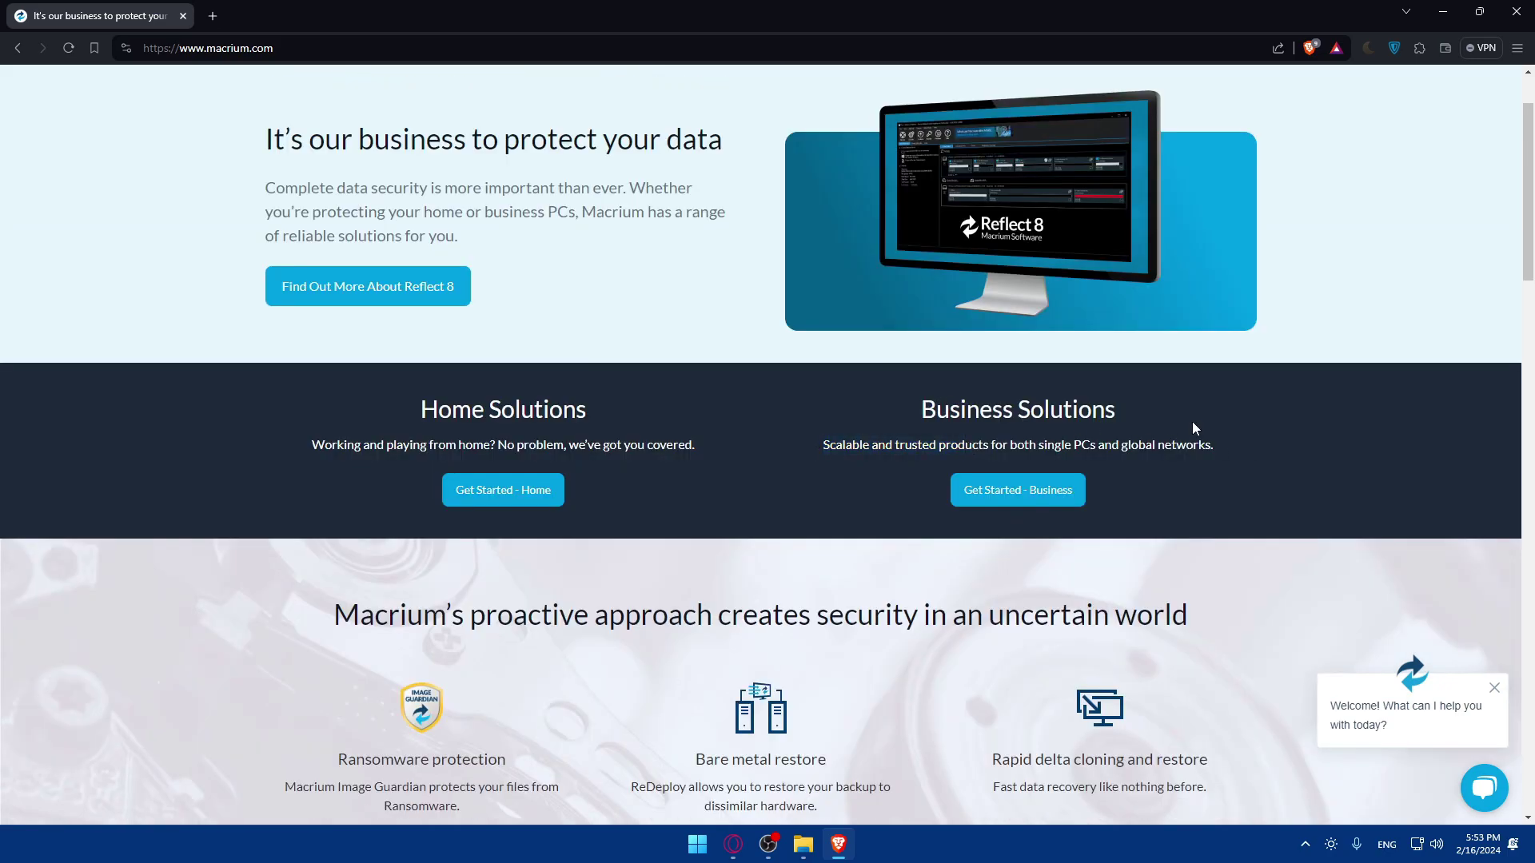
{"action": "scroll", "coordinate": [654, 491], "scroll_direction": "up", "scroll_amount": 2}
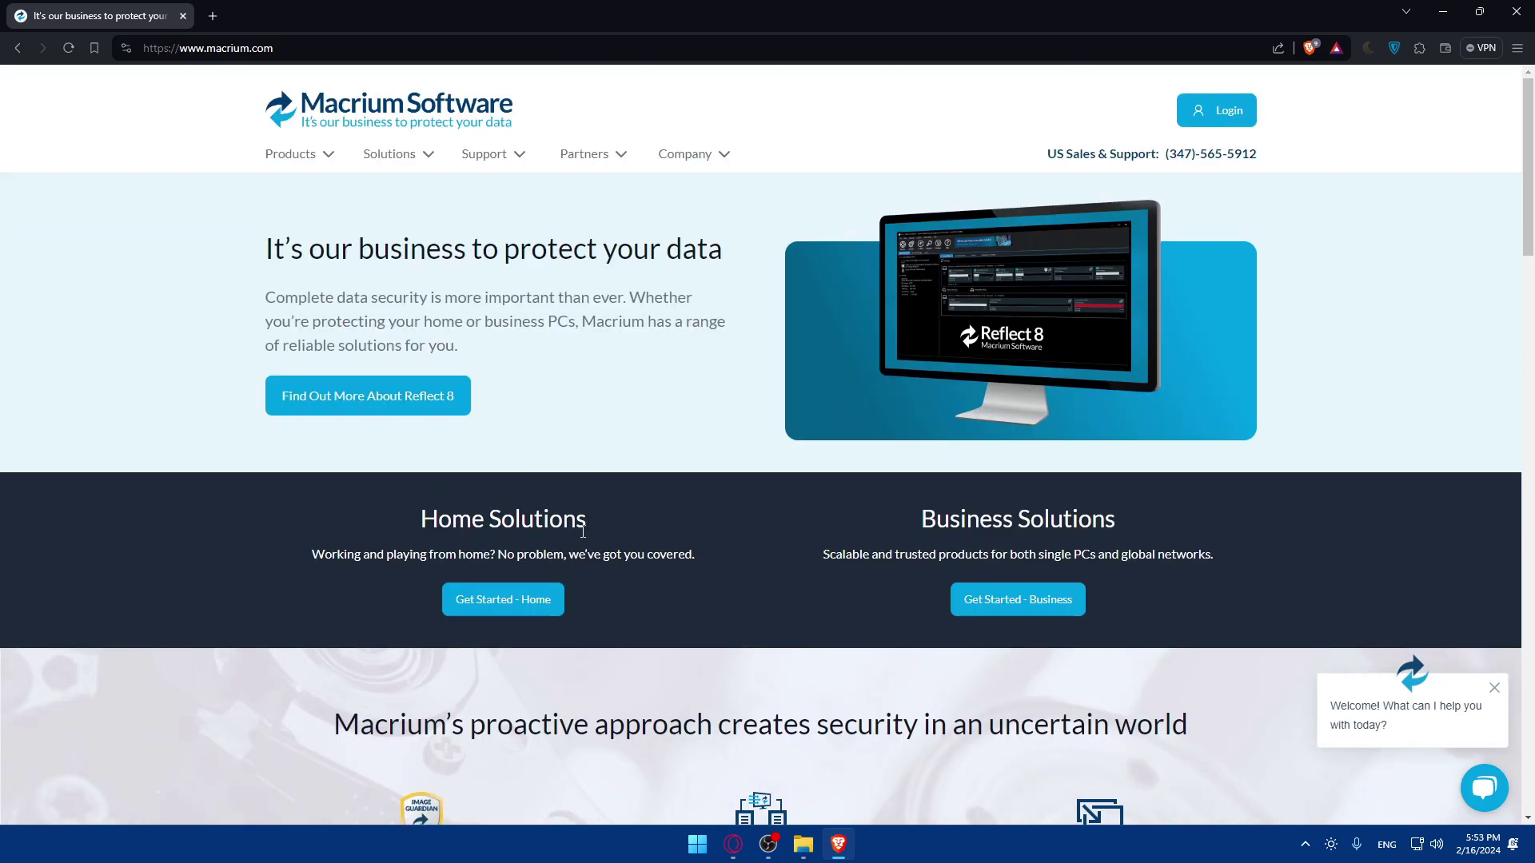
{"action": "left_click_drag", "start_coordinate": [419, 518], "coordinate": [588, 519]}
{"action": "left_click", "coordinate": [518, 571]}
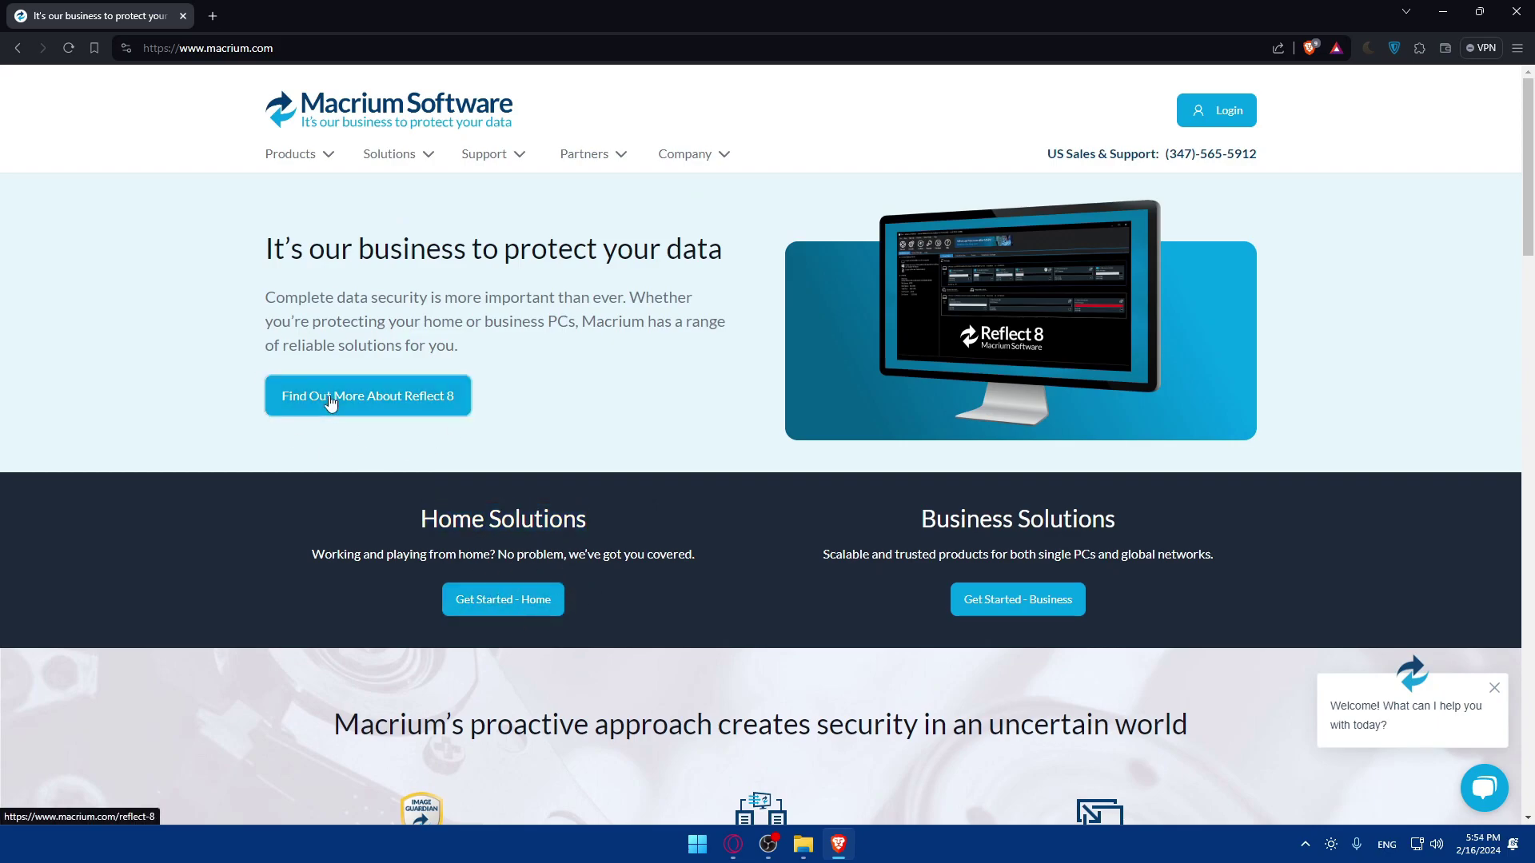
- Review Reflect 8 features like Instant Virtualization and Automatic partition resizing, then return home
{"action": "left_click", "coordinate": [449, 406]}
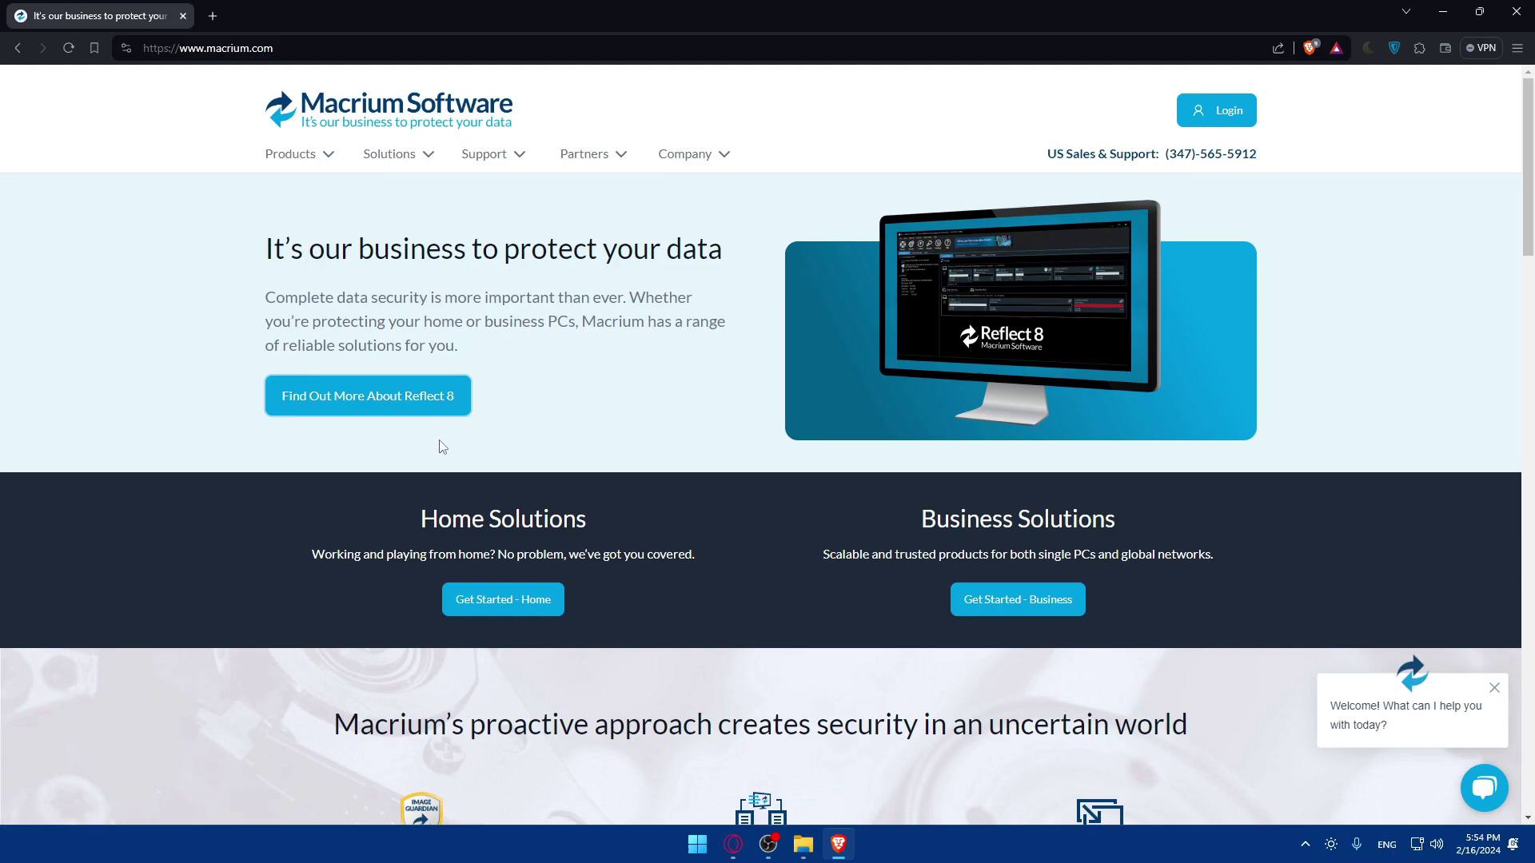
{"action": "scroll", "coordinate": [732, 511], "scroll_direction": "down", "scroll_amount": 7}
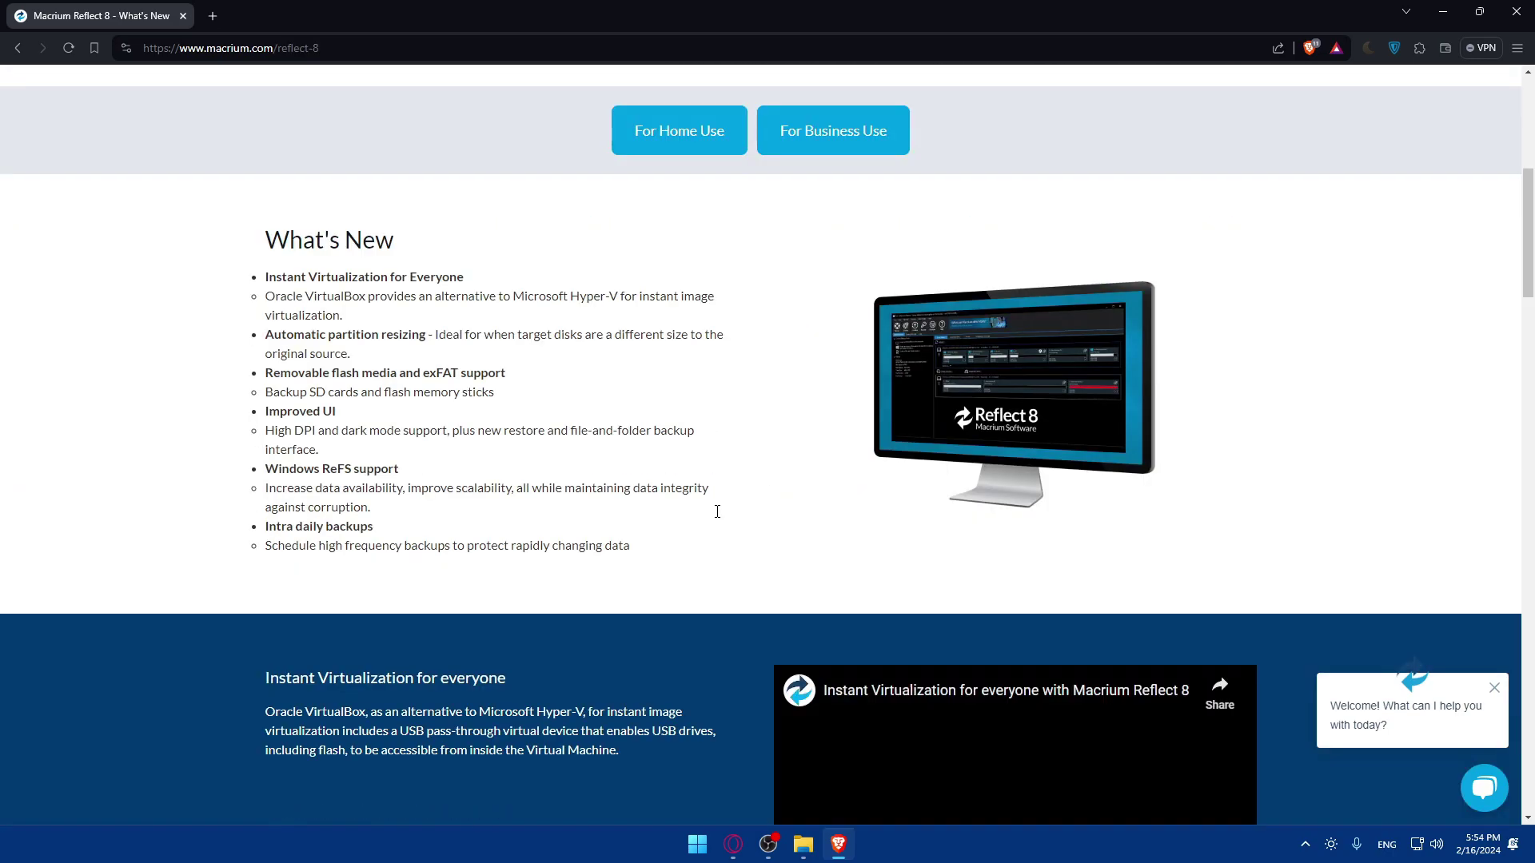
{"action": "left_click_drag", "start_coordinate": [261, 296], "coordinate": [442, 272]}
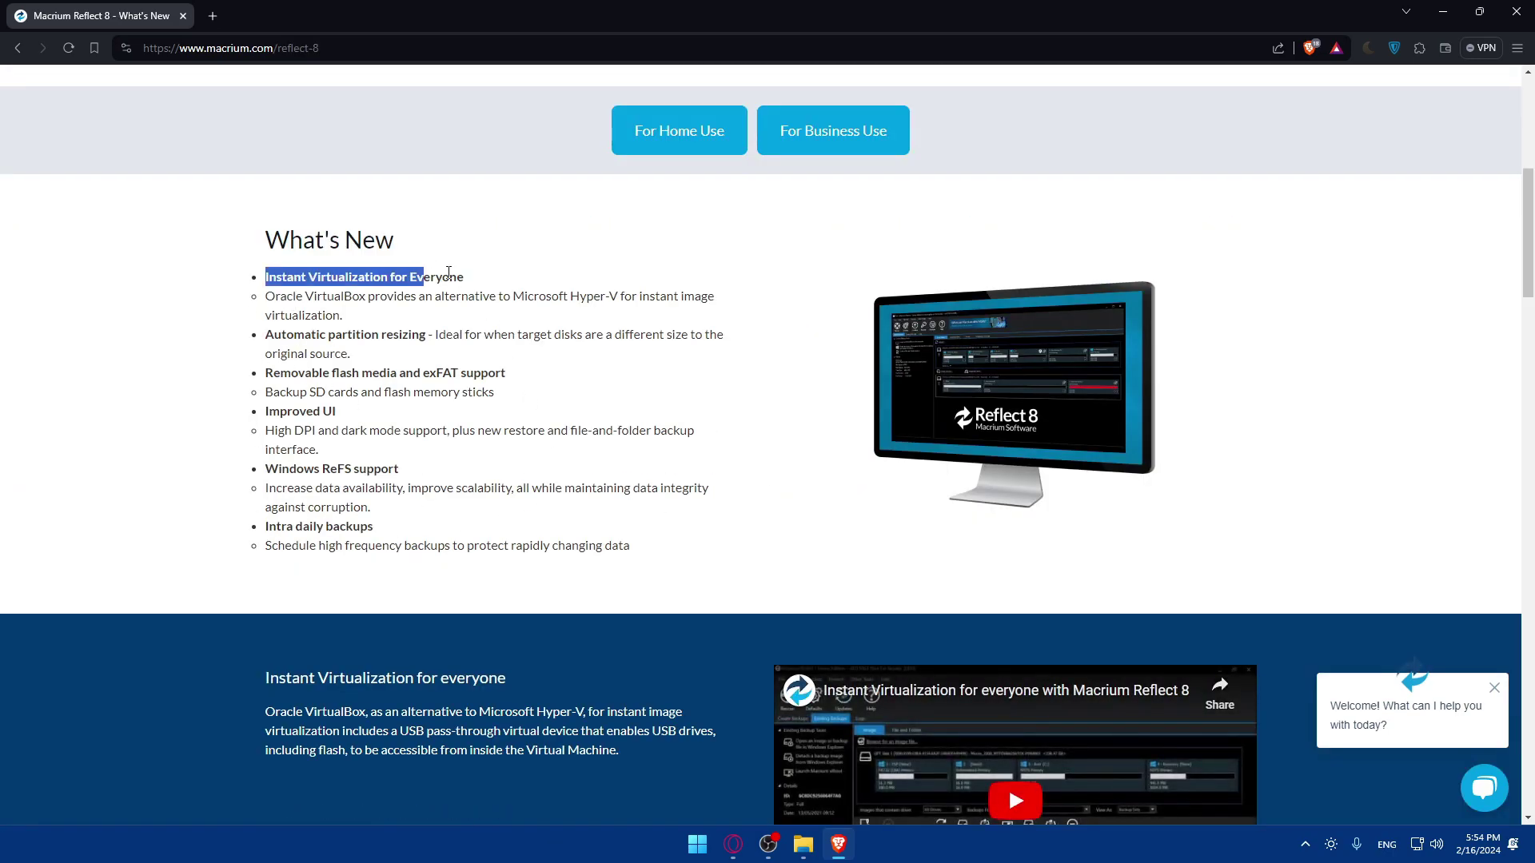
{"action": "left_click", "coordinate": [471, 279]}
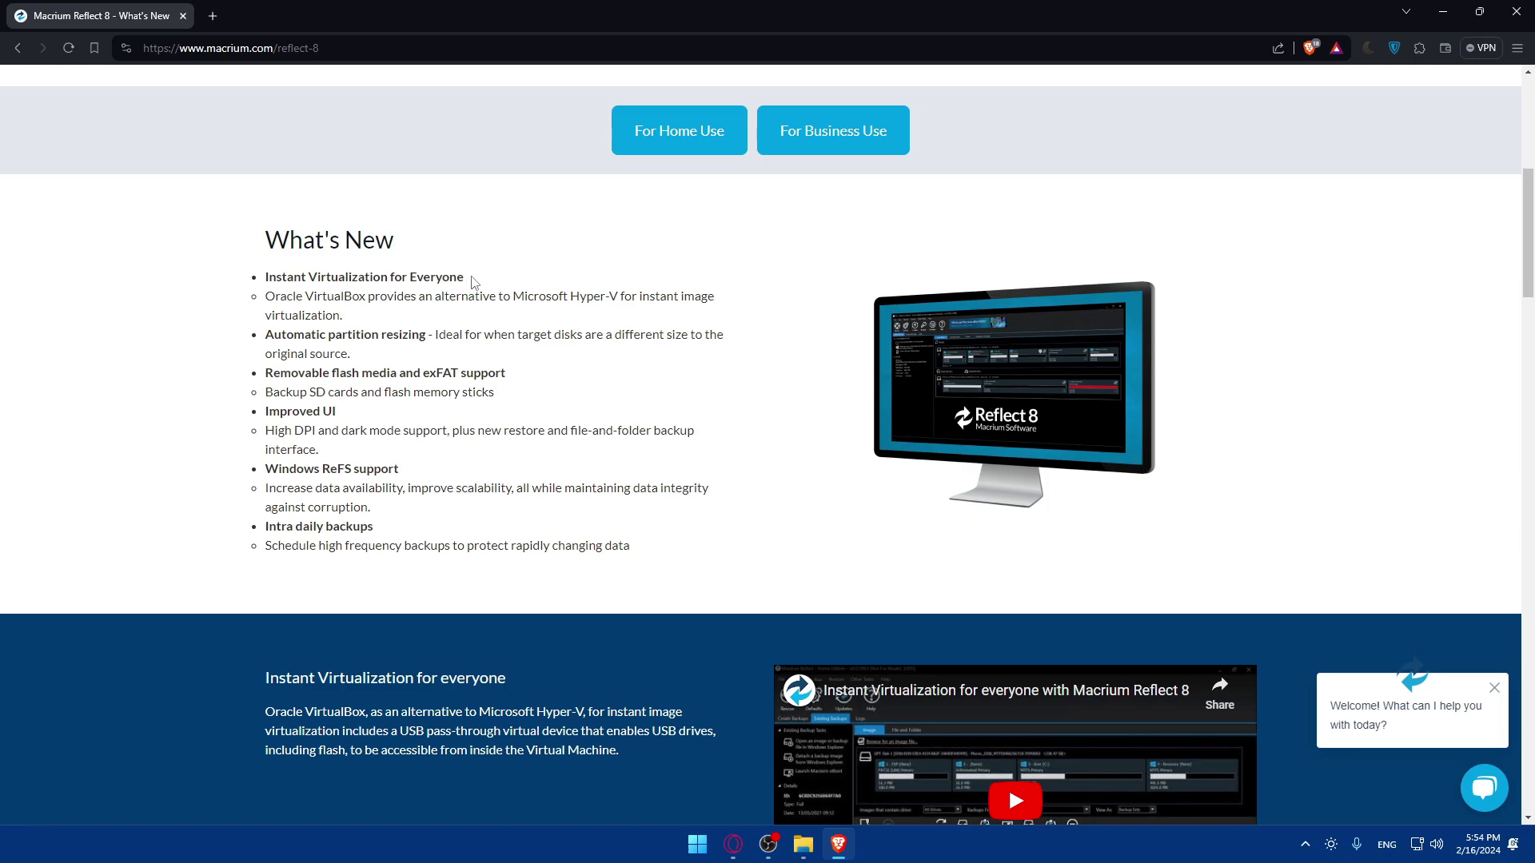
{"action": "left_click_drag", "start_coordinate": [266, 327], "coordinate": [427, 341]}
{"action": "left_click", "coordinate": [427, 342]}
{"action": "scroll", "coordinate": [507, 423], "scroll_direction": "up", "scroll_amount": 6}
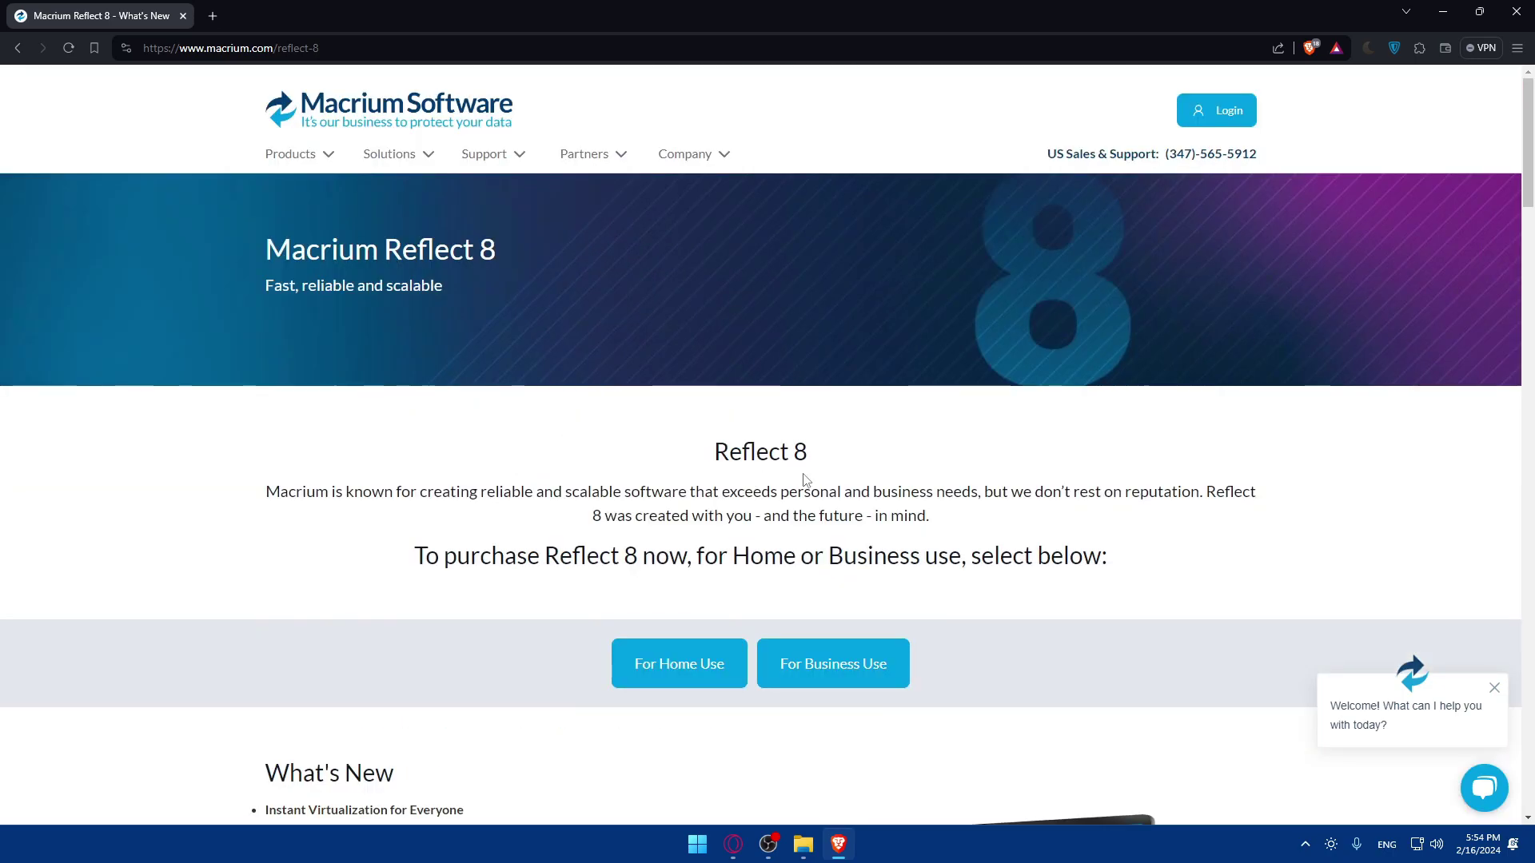
{"action": "key", "text": "alt+Left"}
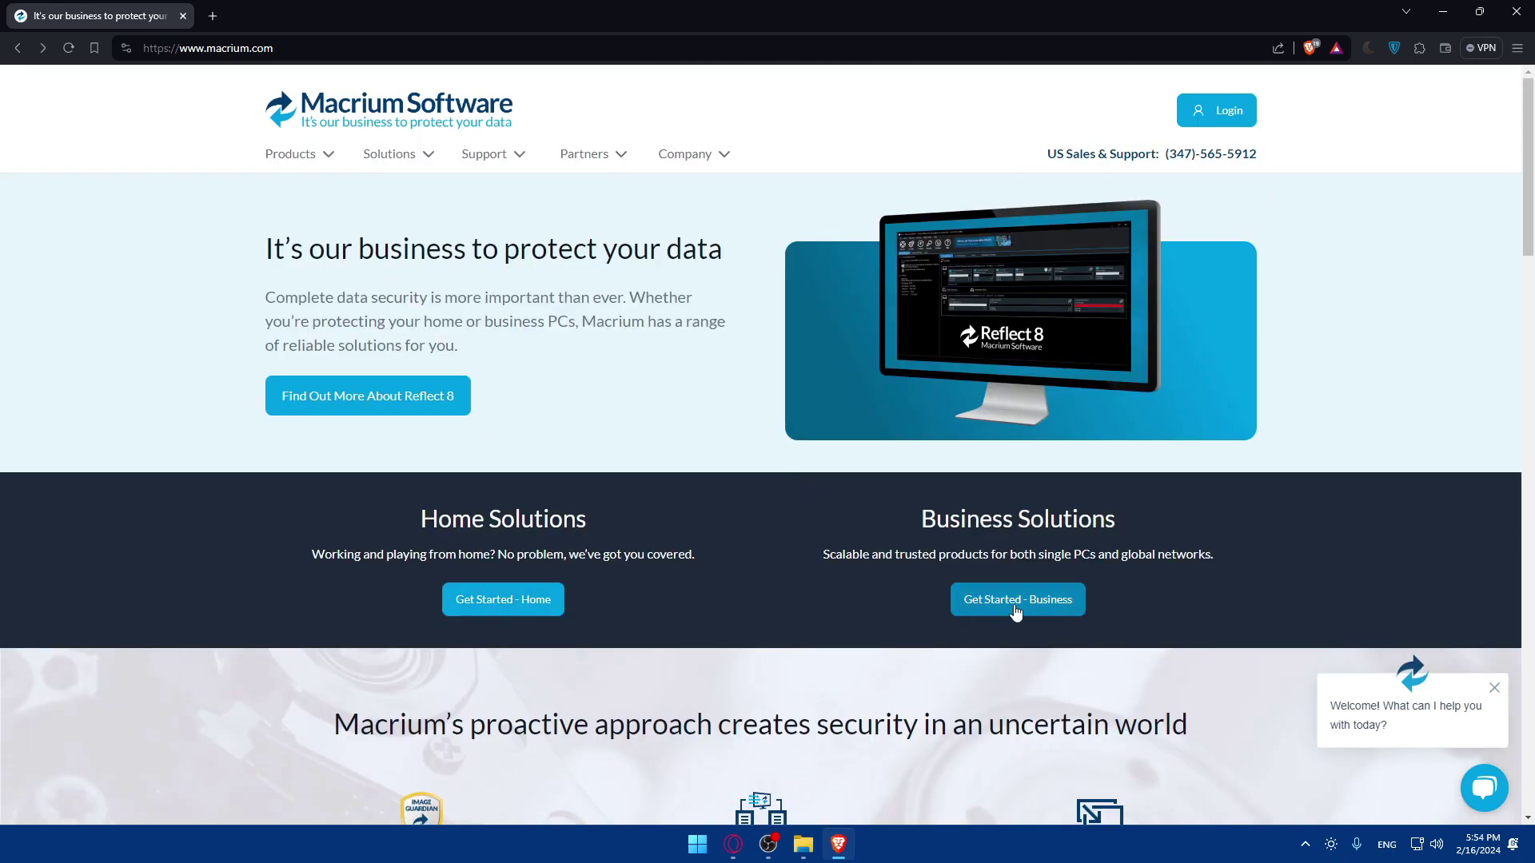
- Open the Reflect Home product page and reveal the 64-bit and 32-bit trial download options
{"action": "left_click", "coordinate": [533, 614]}
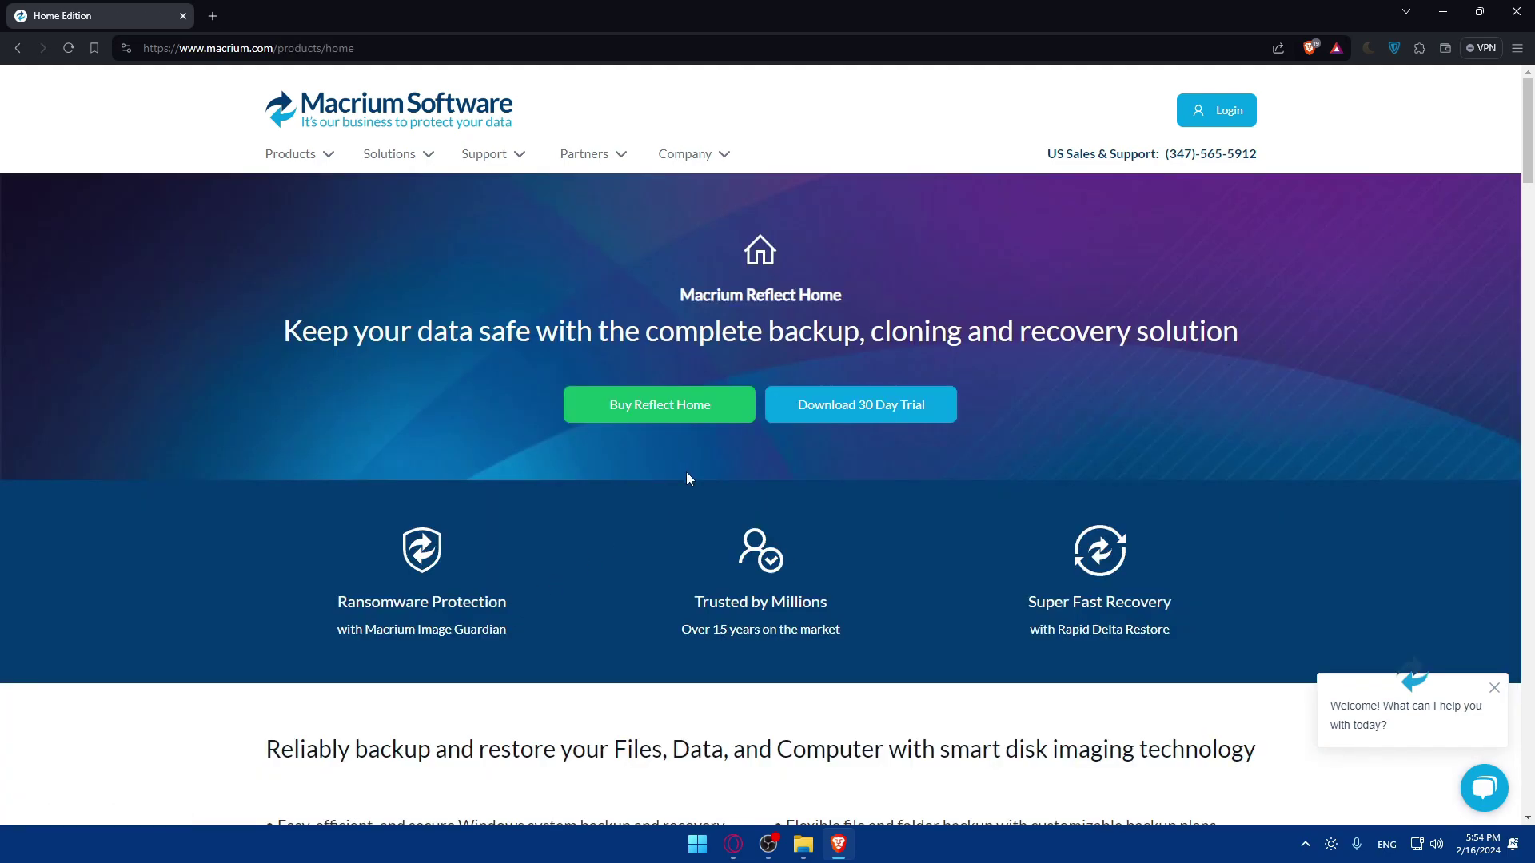
{"action": "left_click", "coordinate": [889, 416]}
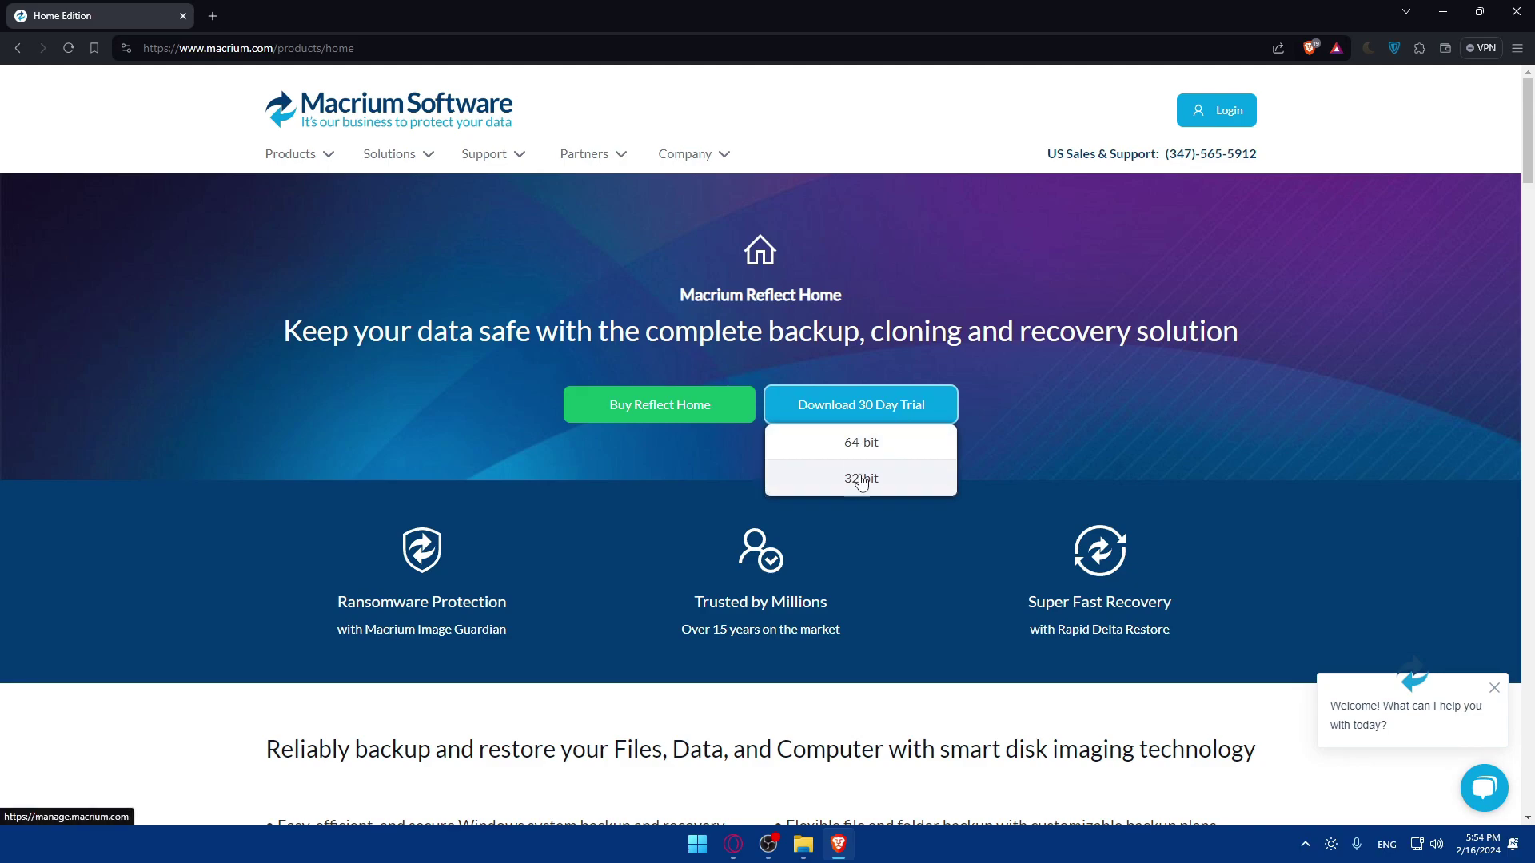
{"action": "left_click", "coordinate": [866, 449]}
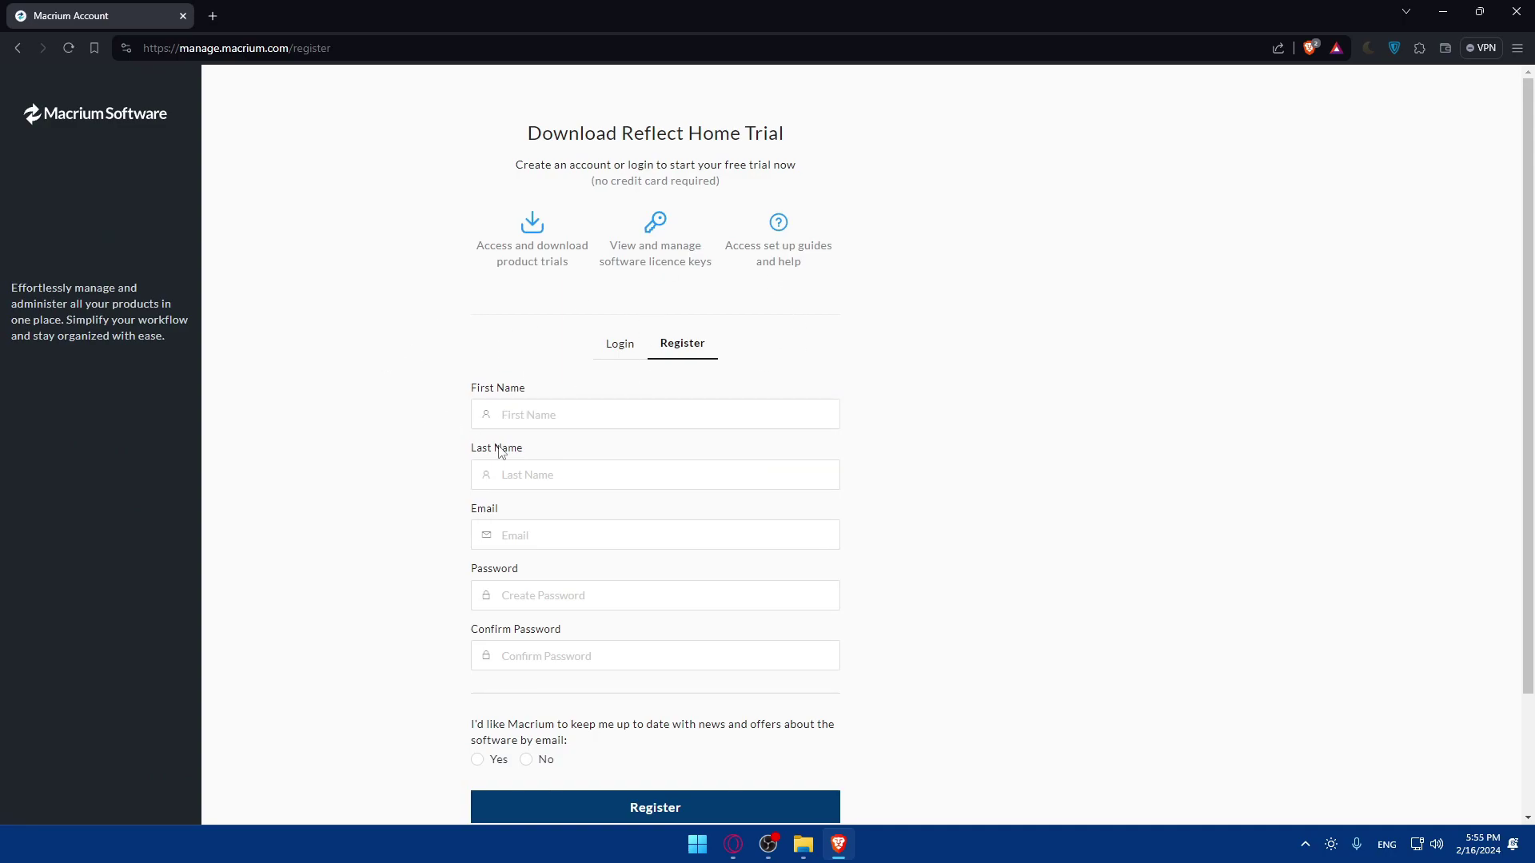
{"action": "left_click", "coordinate": [559, 413]}
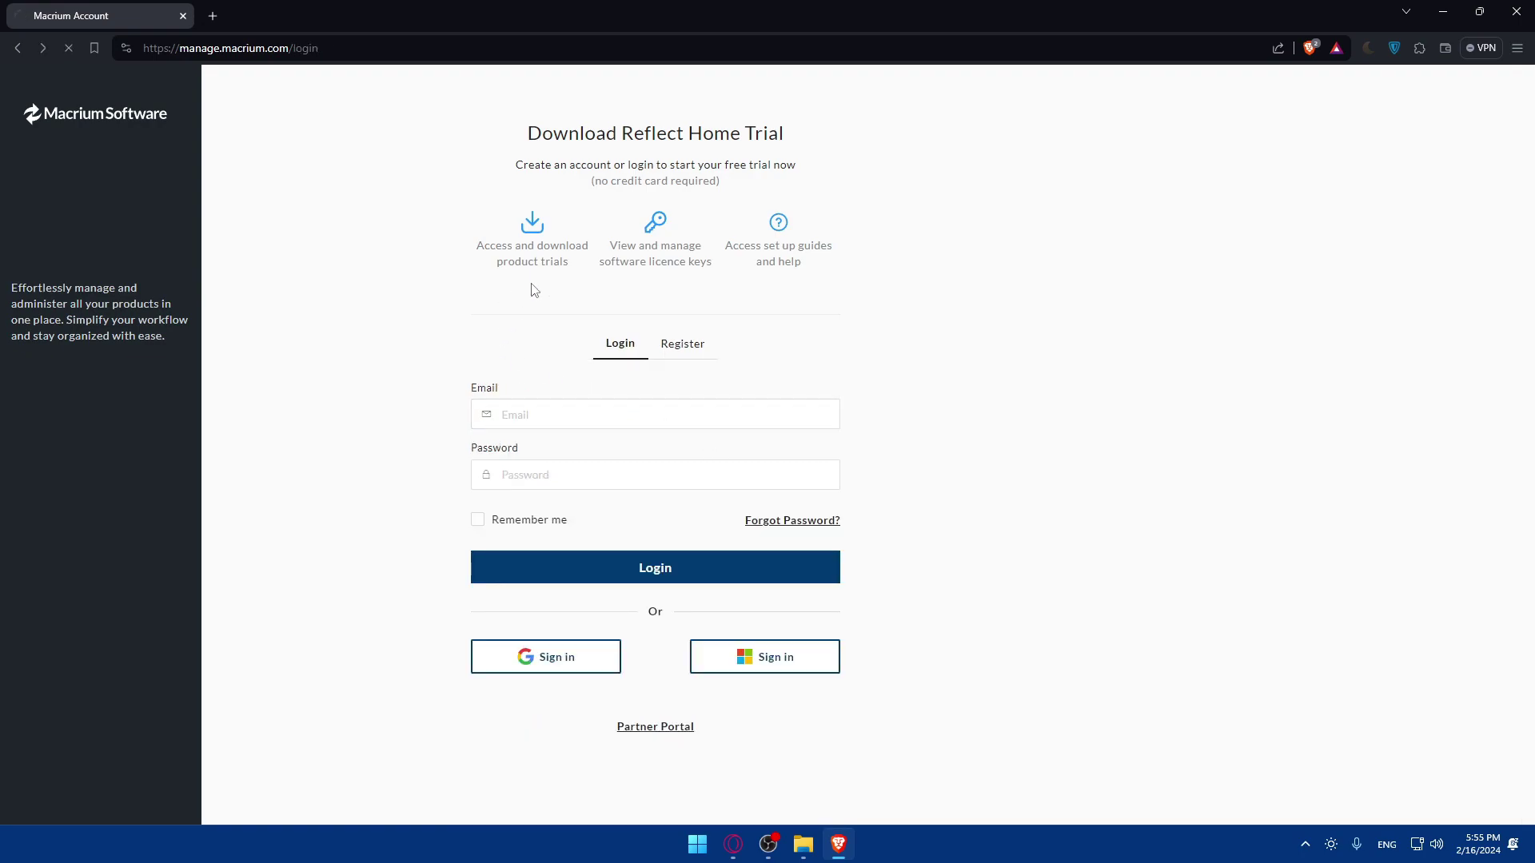
{"action": "key", "text": "alt+Left"}
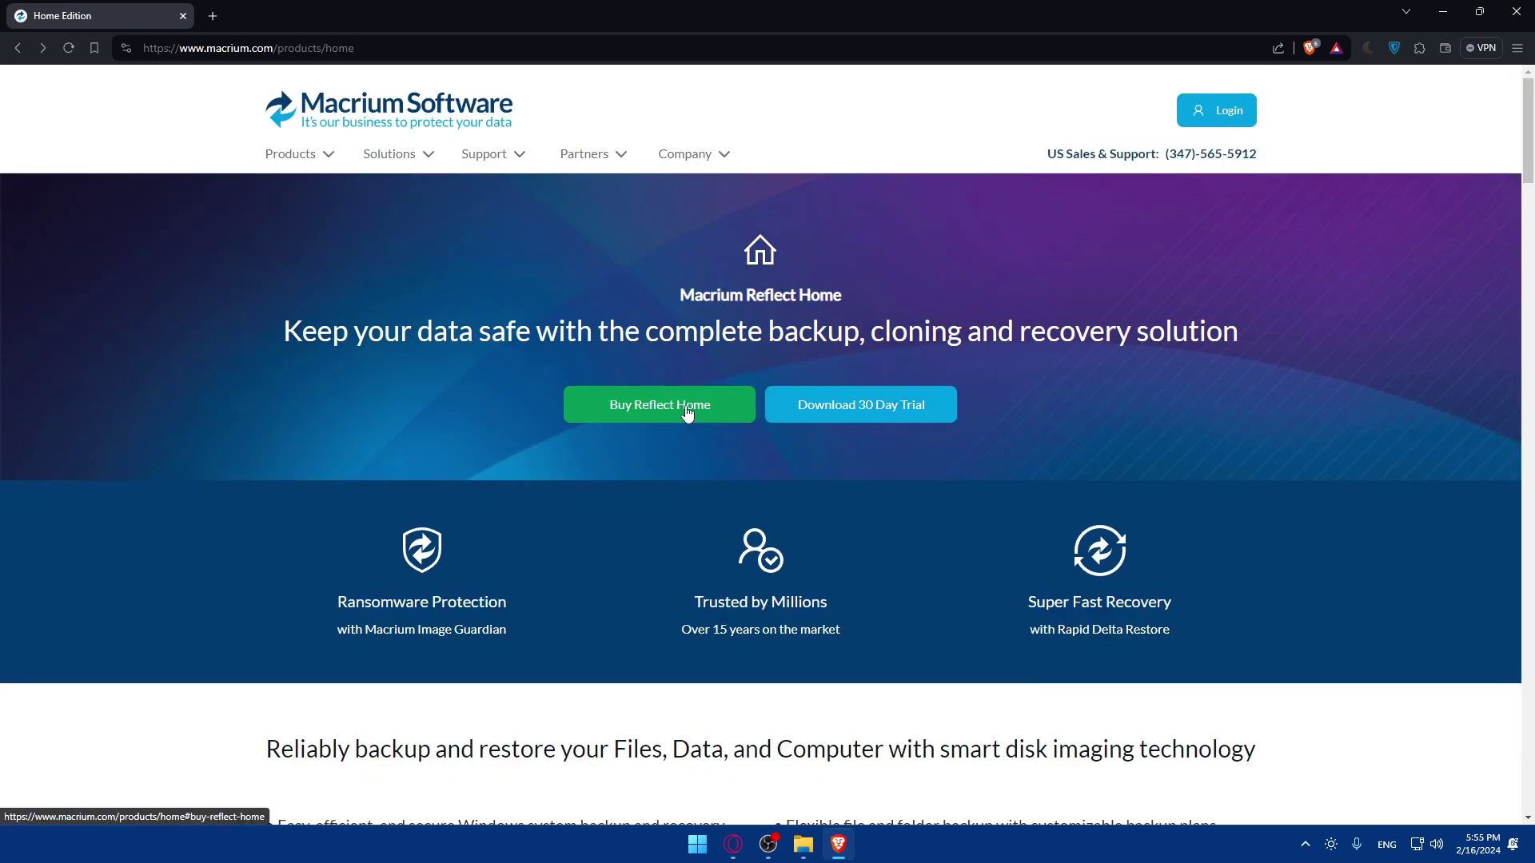
{"action": "left_click", "coordinate": [839, 409]}
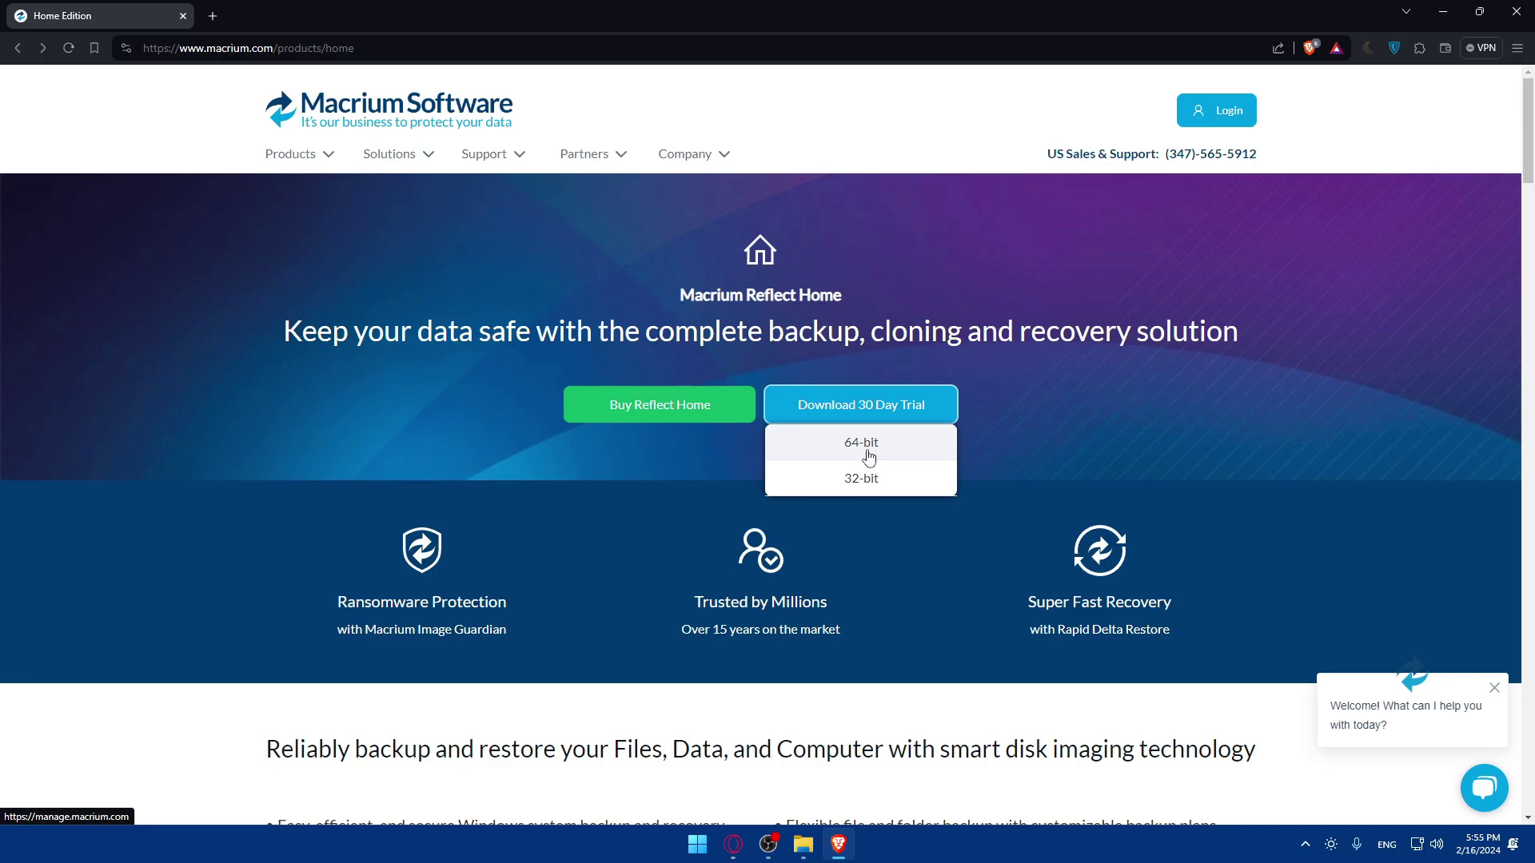
- Check System > About in Windows Settings to confirm a 64-bit operating system
{"action": "key", "text": "super+i"}
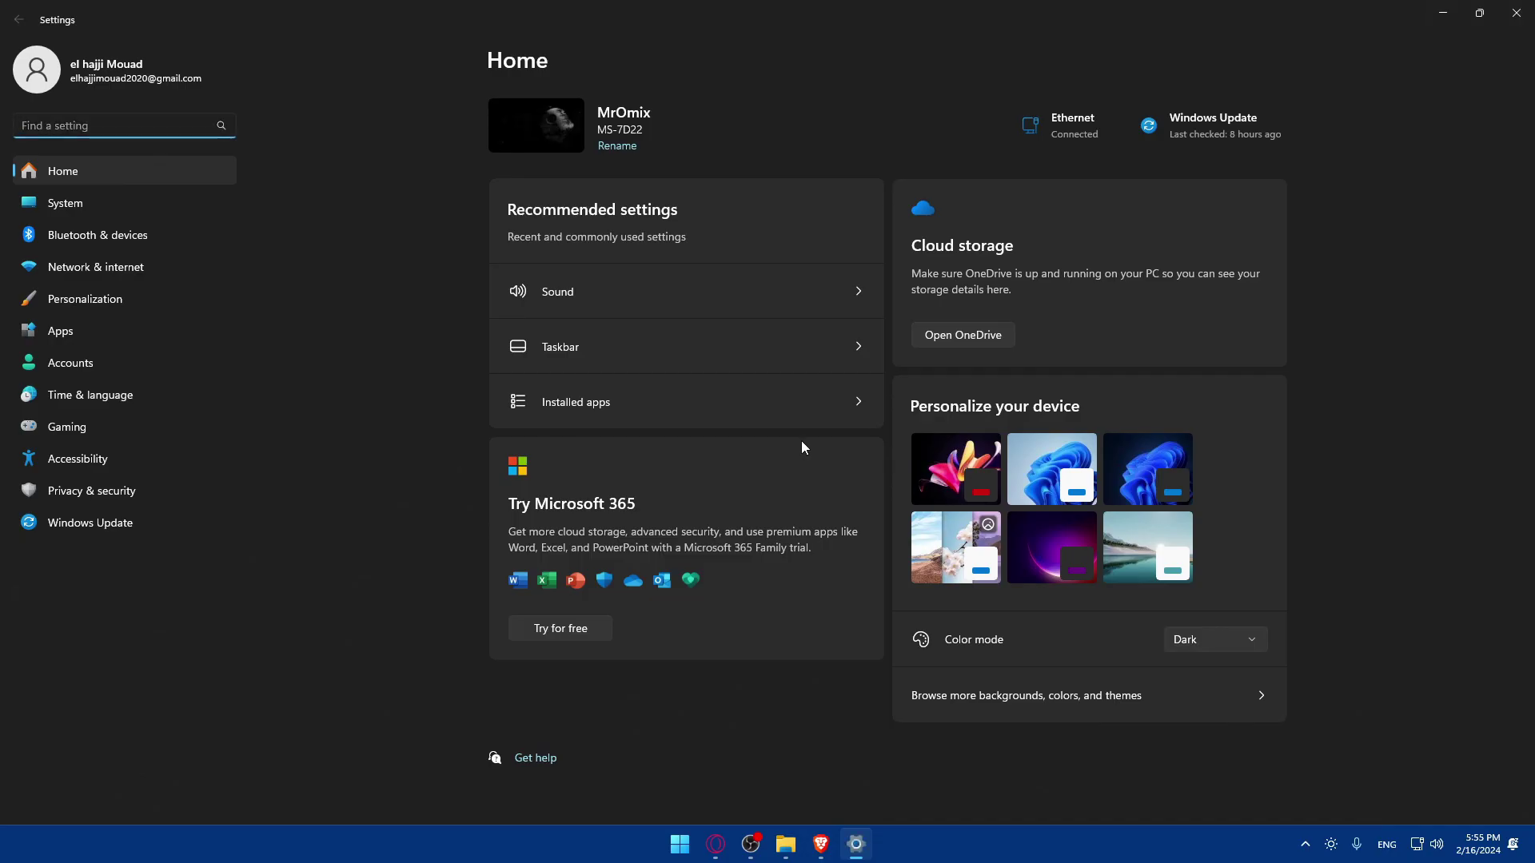
{"action": "type", "text": "xz"}
{"action": "key", "text": "BackSpace"}
{"action": "key", "text": "BackSpace"}
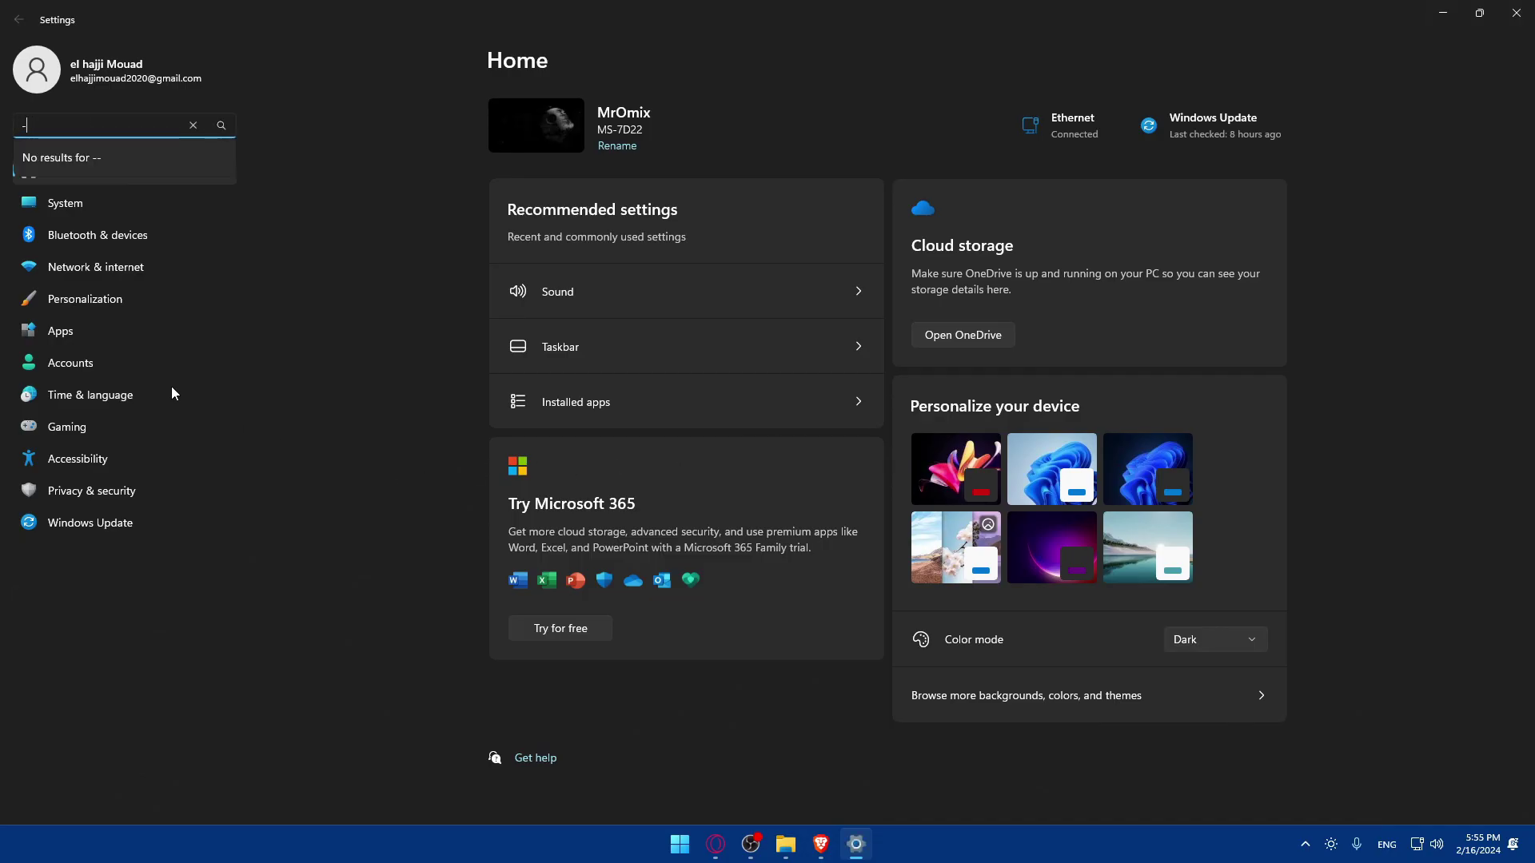
{"action": "left_click", "coordinate": [61, 201]}
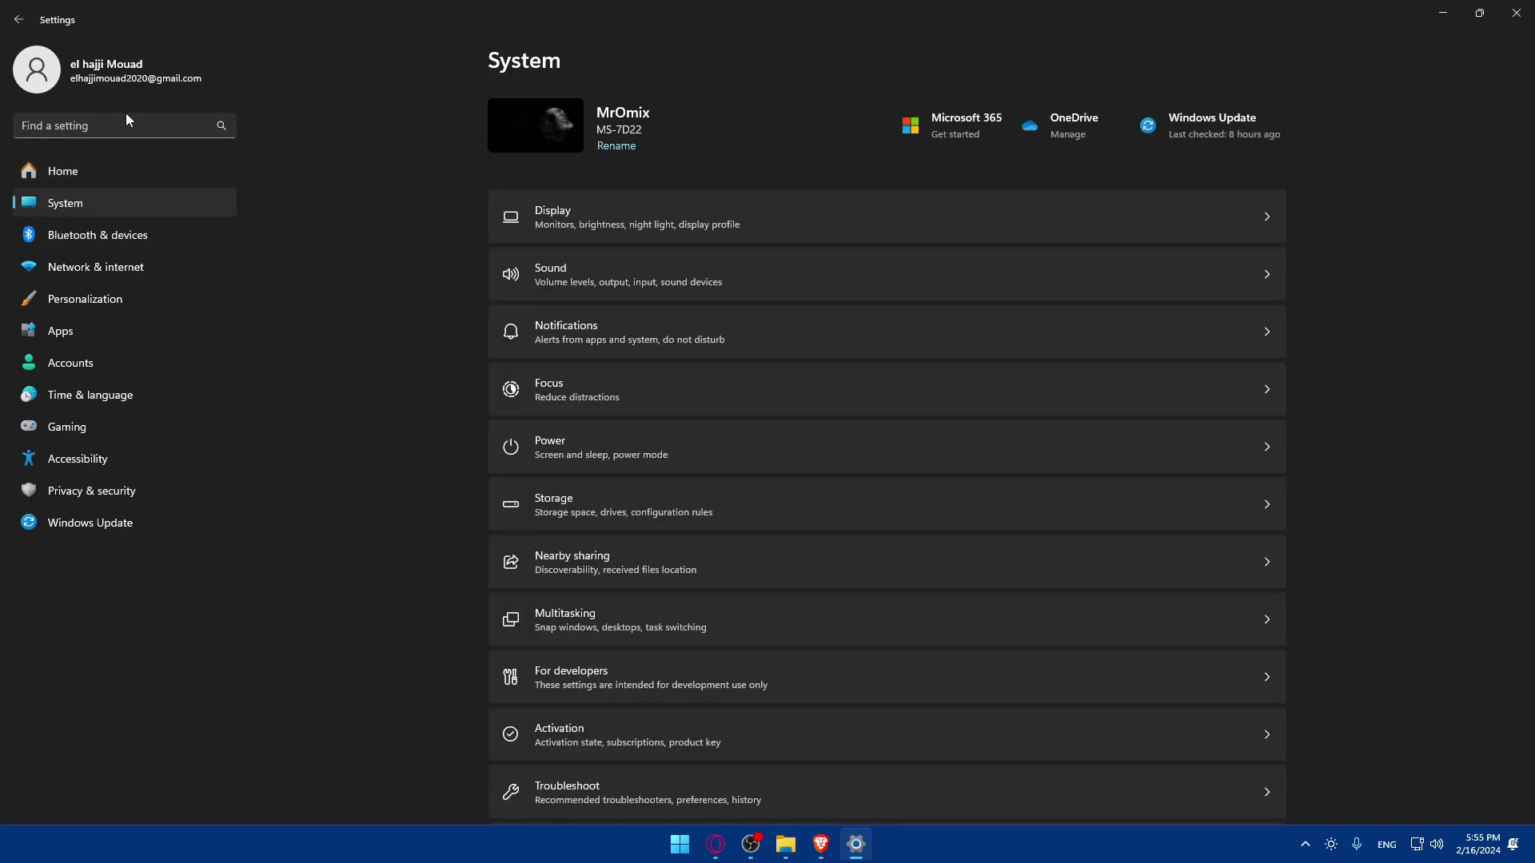
{"action": "scroll", "coordinate": [770, 412], "scroll_direction": "down", "scroll_amount": 5}
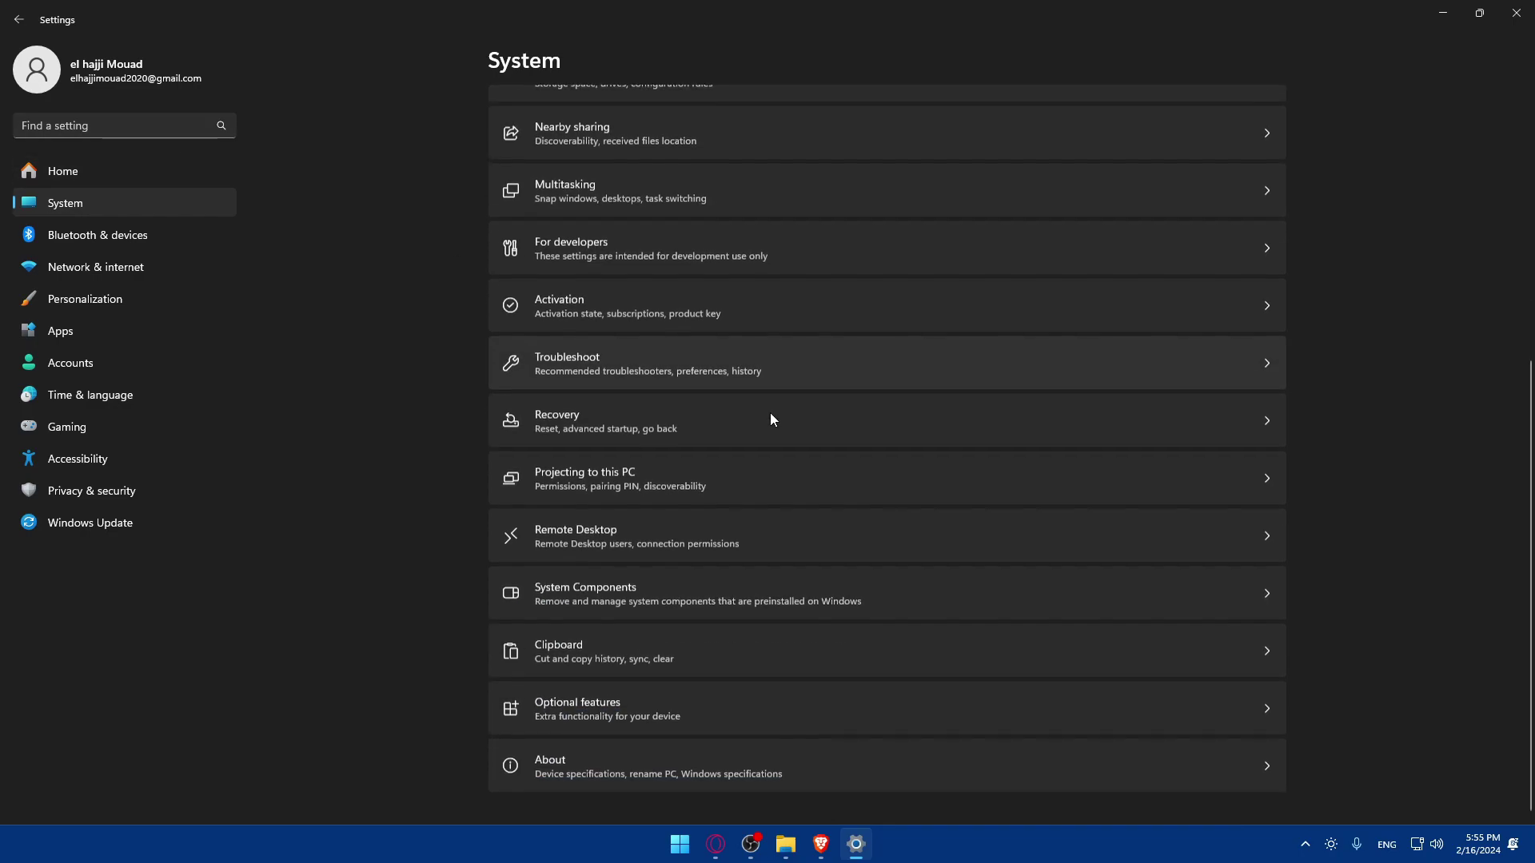
{"action": "left_click", "coordinate": [709, 775]}
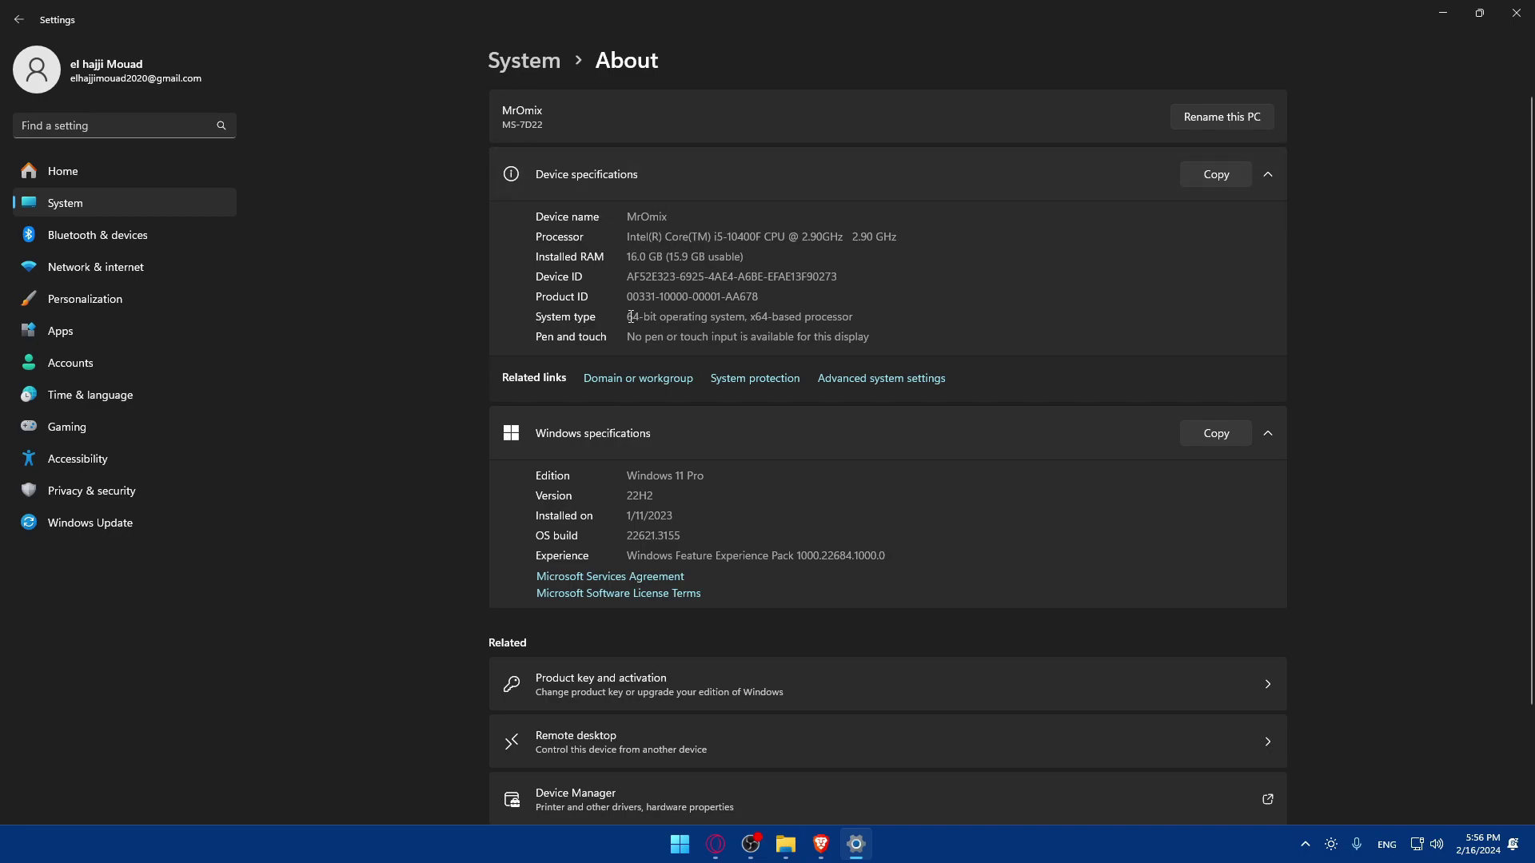
- Choose the 64-bit trial download and enter the first name, last name and e-mail address
{"action": "left_click", "coordinate": [1516, 13]}
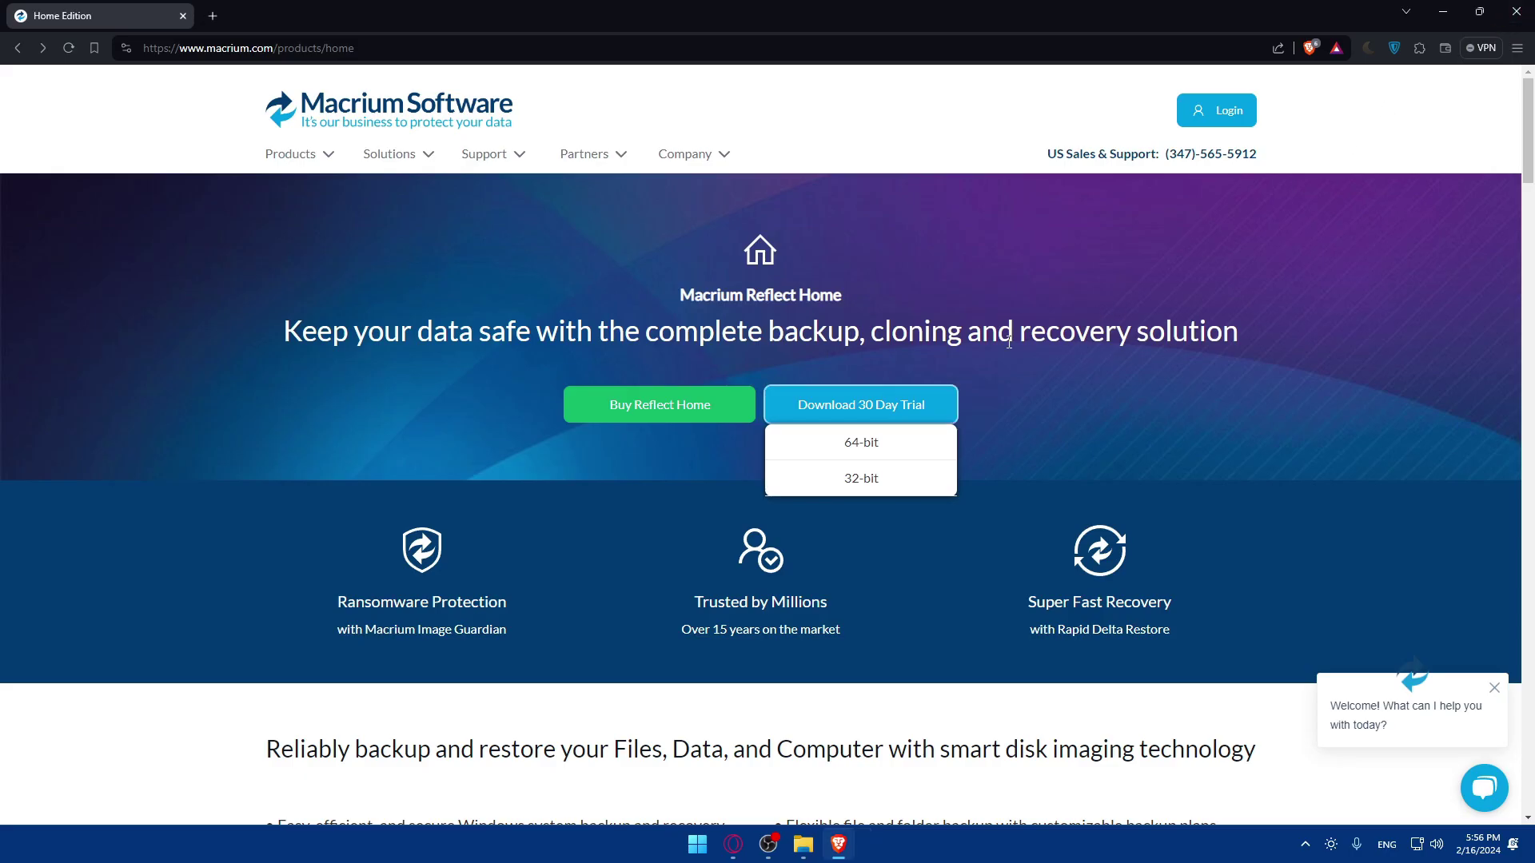
{"action": "left_click", "coordinate": [857, 445]}
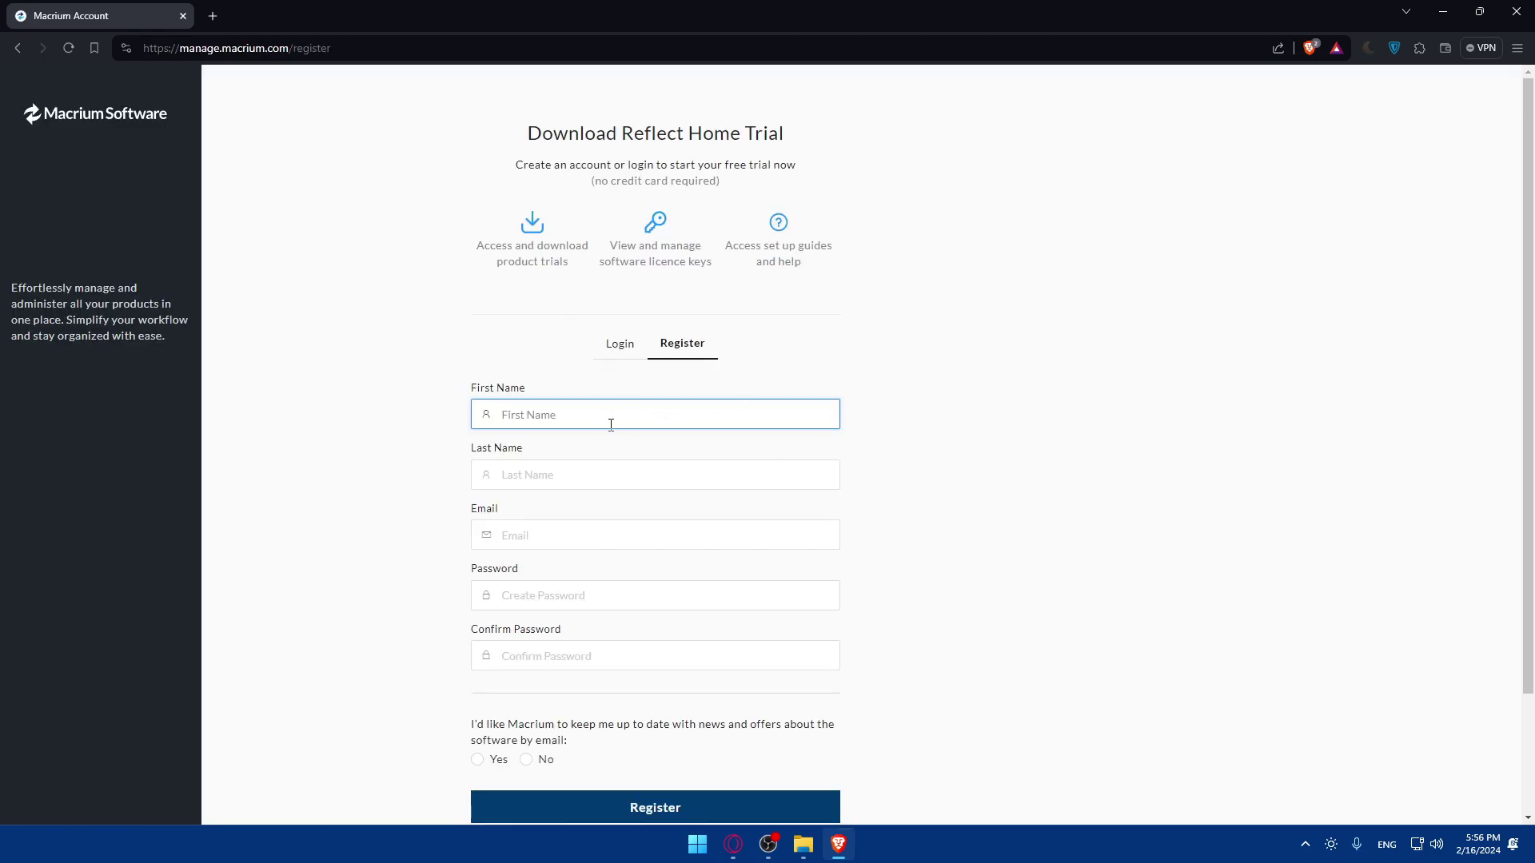
{"action": "type", "text": "test"}
{"action": "key", "text": "Escape"}
{"action": "left_click", "coordinate": [563, 473]}
{"action": "type", "text": "d"}
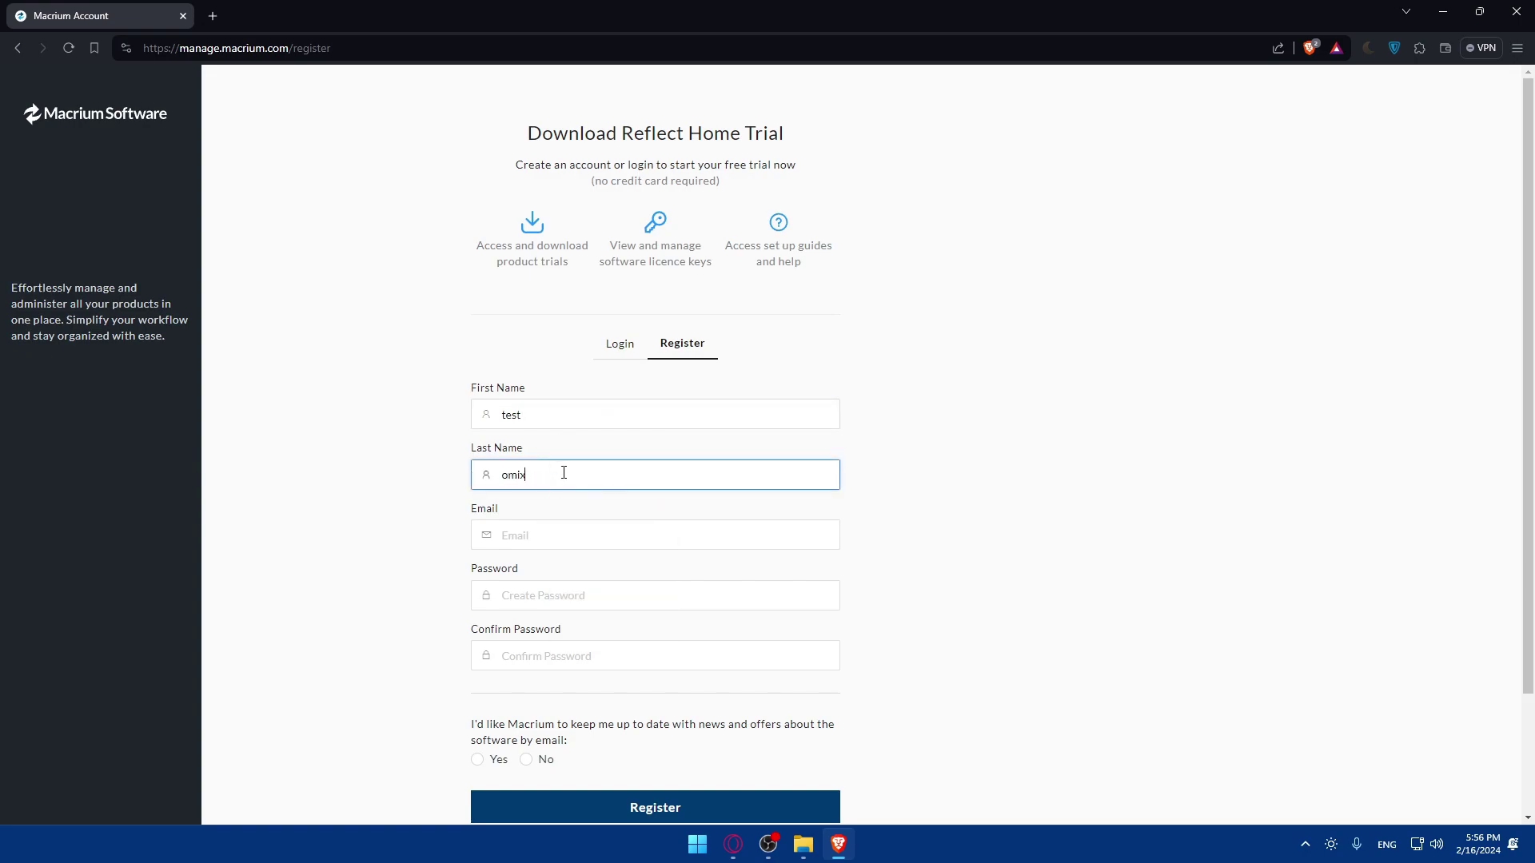
{"action": "left_click", "coordinate": [560, 543]}
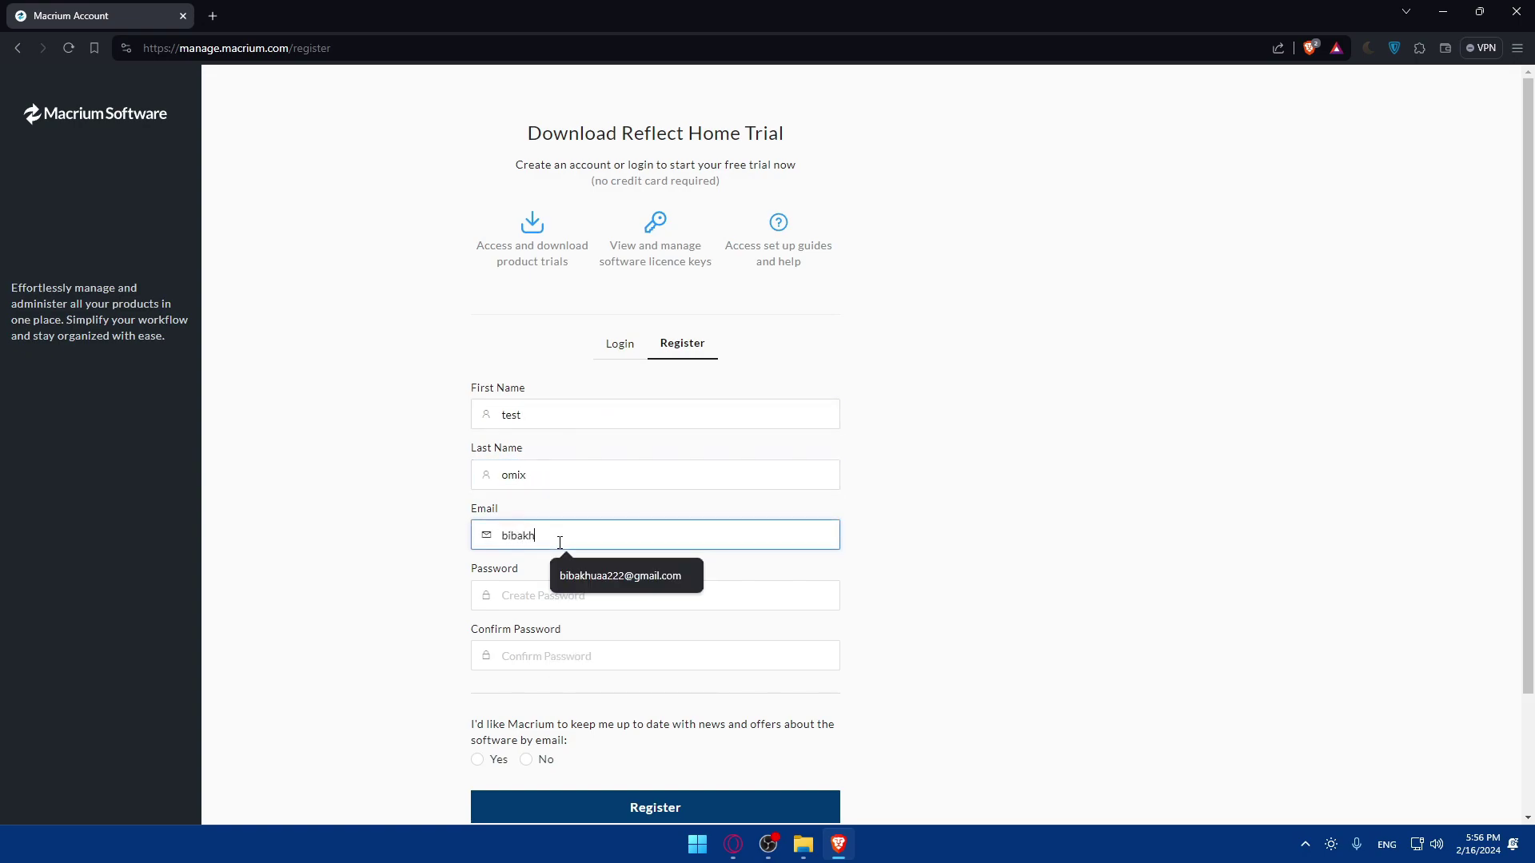
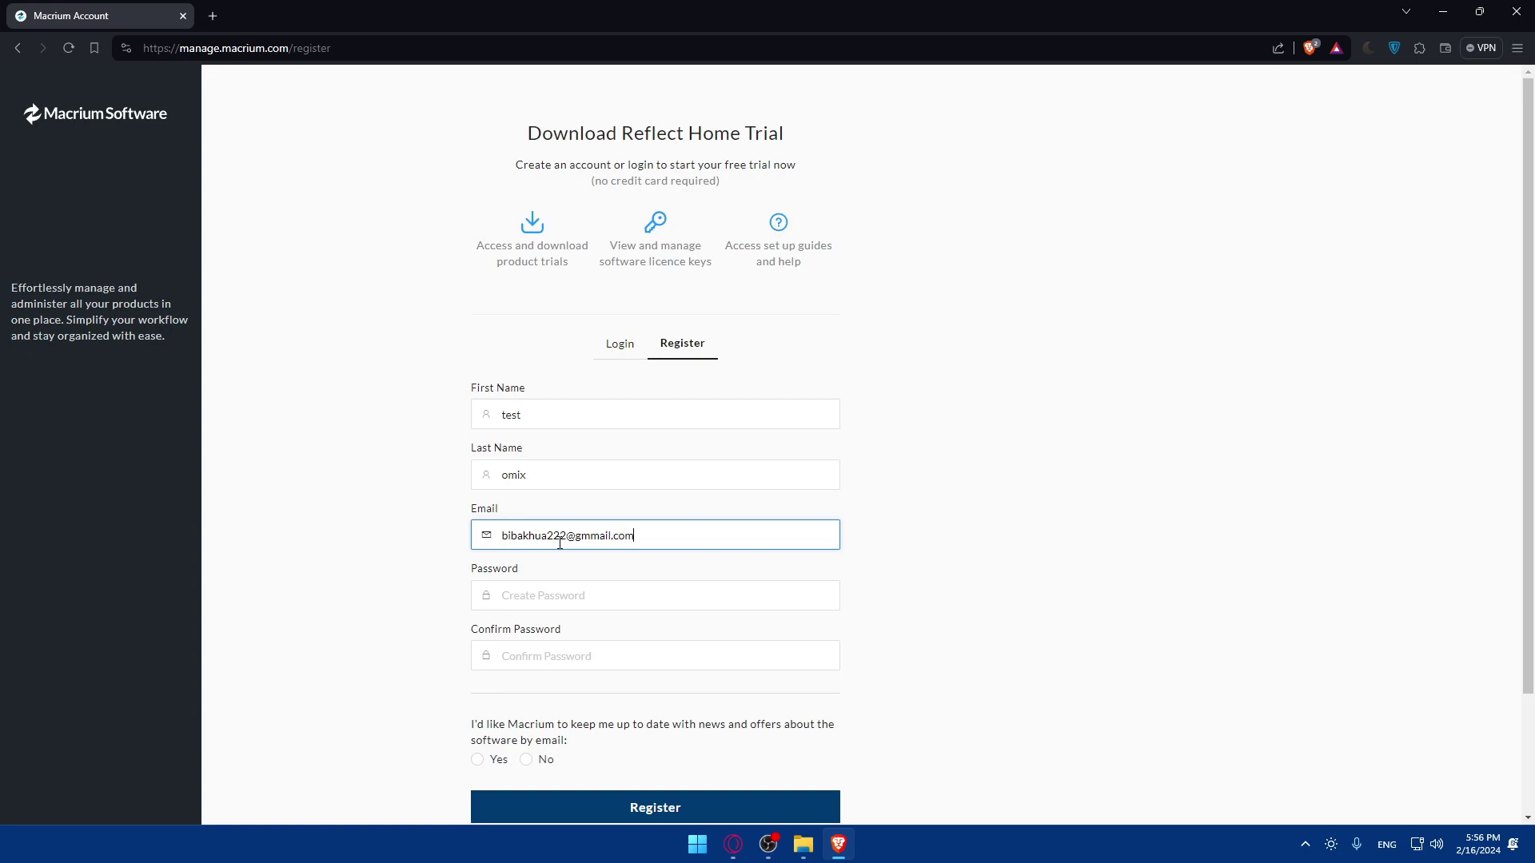
- Enter the account password and a matching Confirm Password meeting all requirements
{"action": "left_click", "coordinate": [557, 600]}
{"action": "type", "text": "1"}
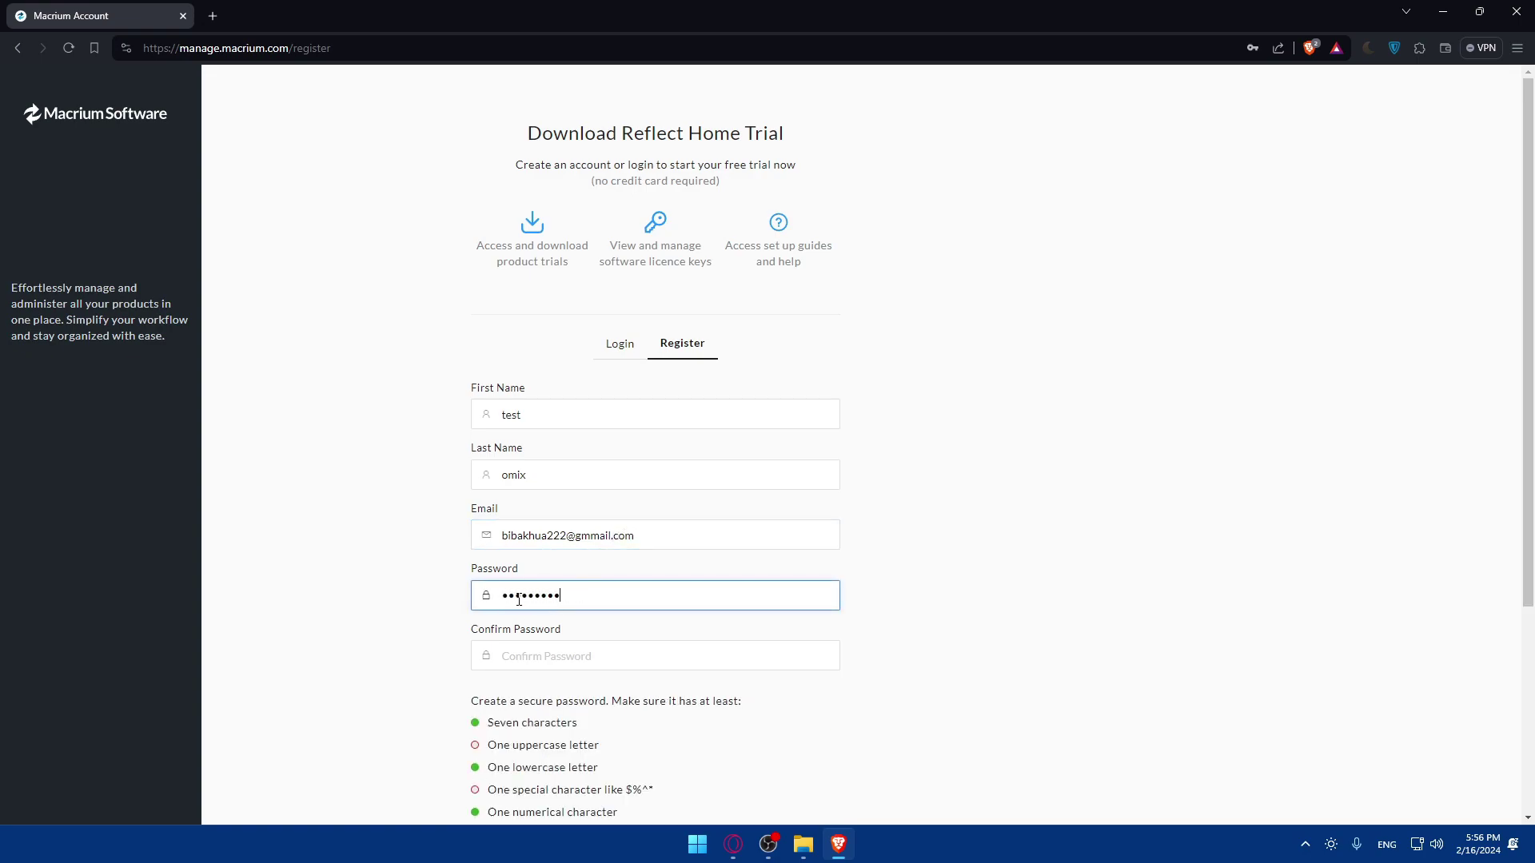
{"action": "left_click", "coordinate": [548, 649]}
{"action": "type", "text": "te"}
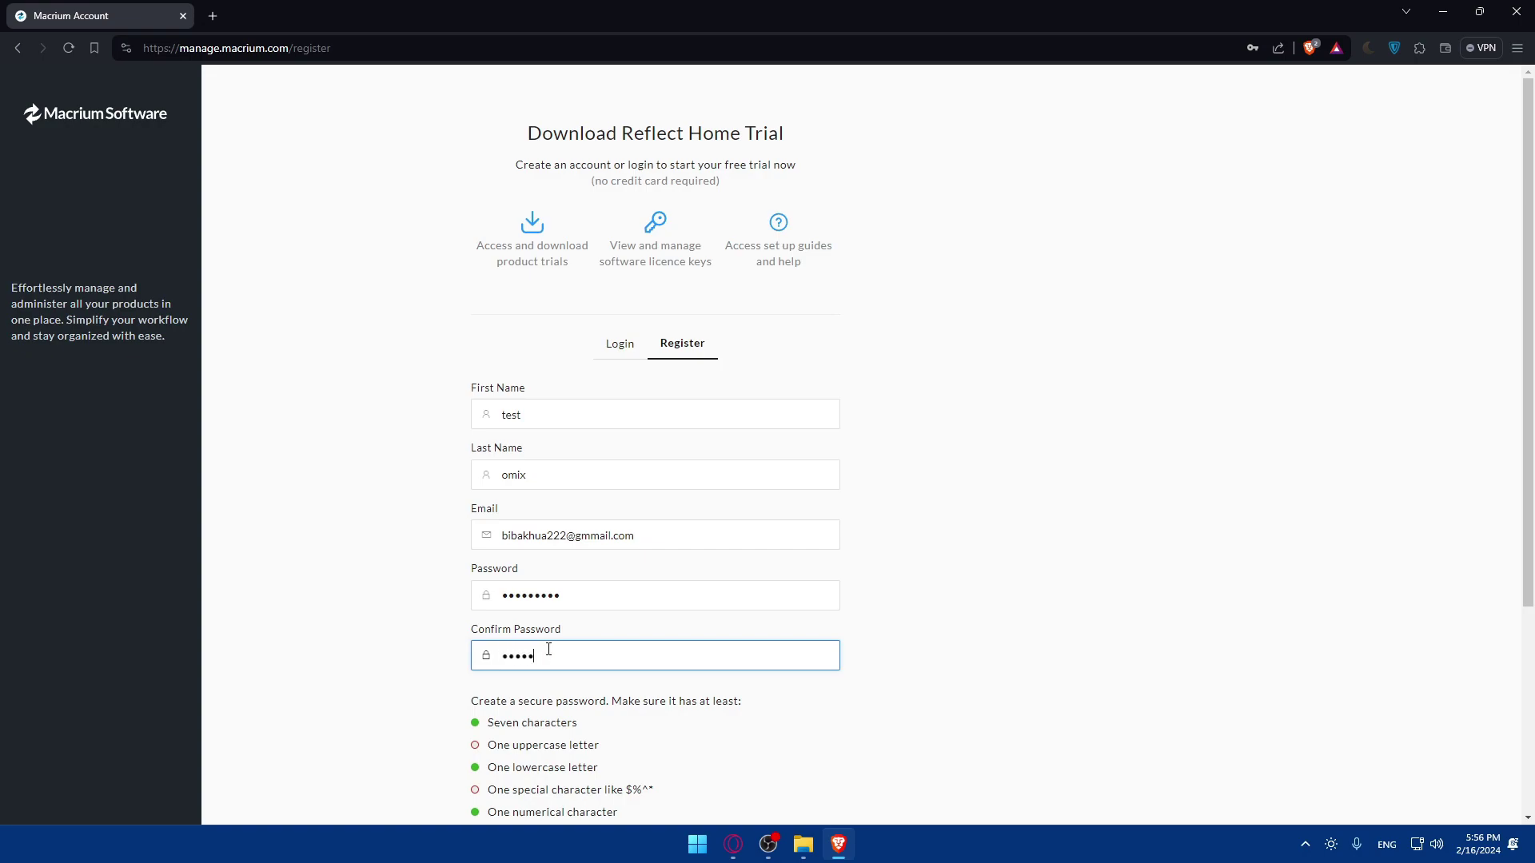
{"action": "left_click", "coordinate": [584, 594]}
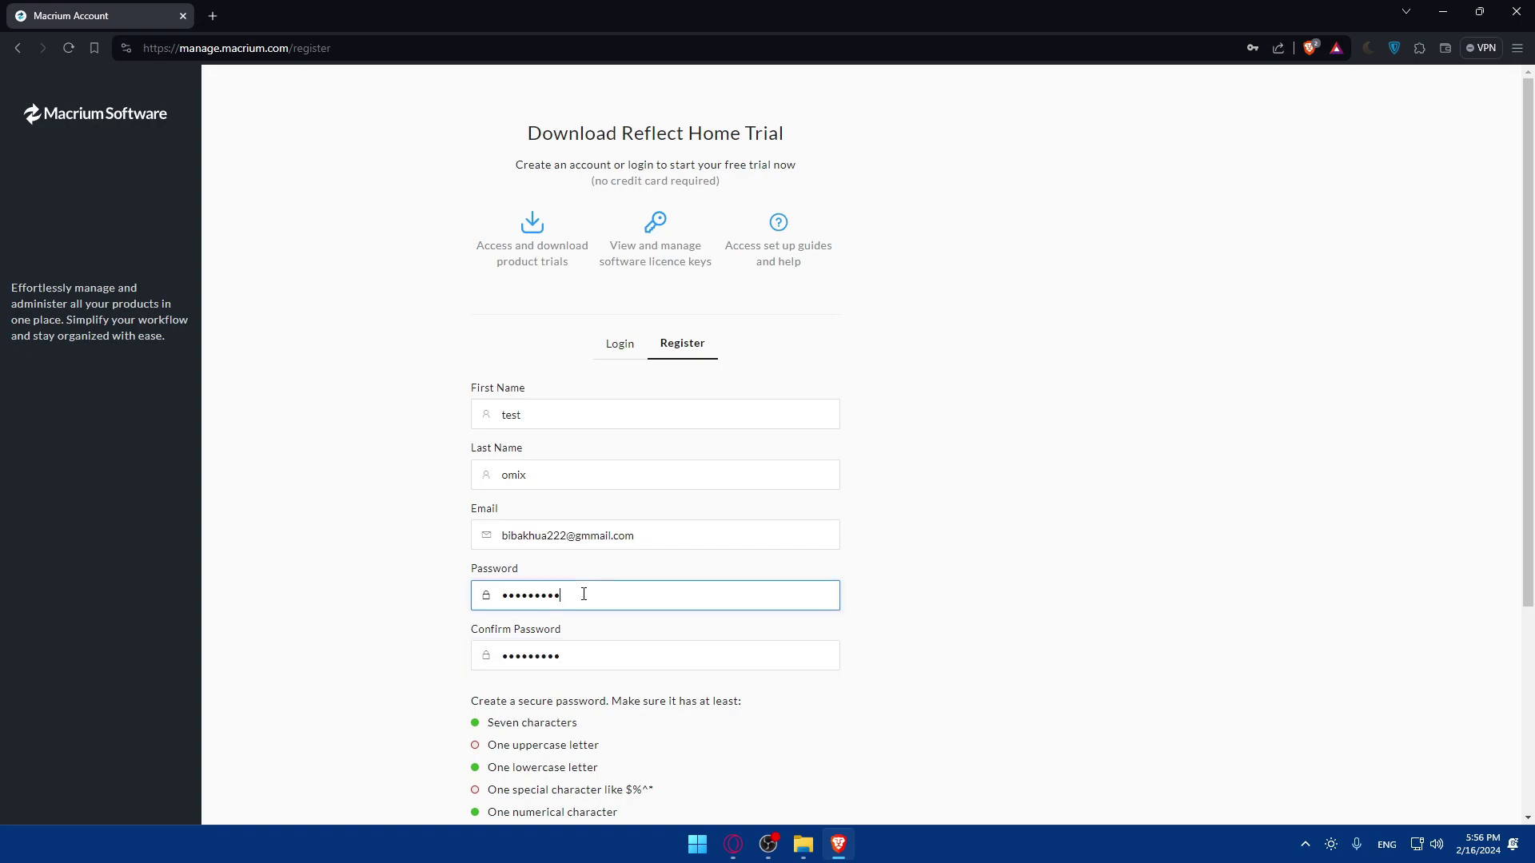
{"action": "scroll", "coordinate": [586, 616], "scroll_direction": "down", "scroll_amount": 2}
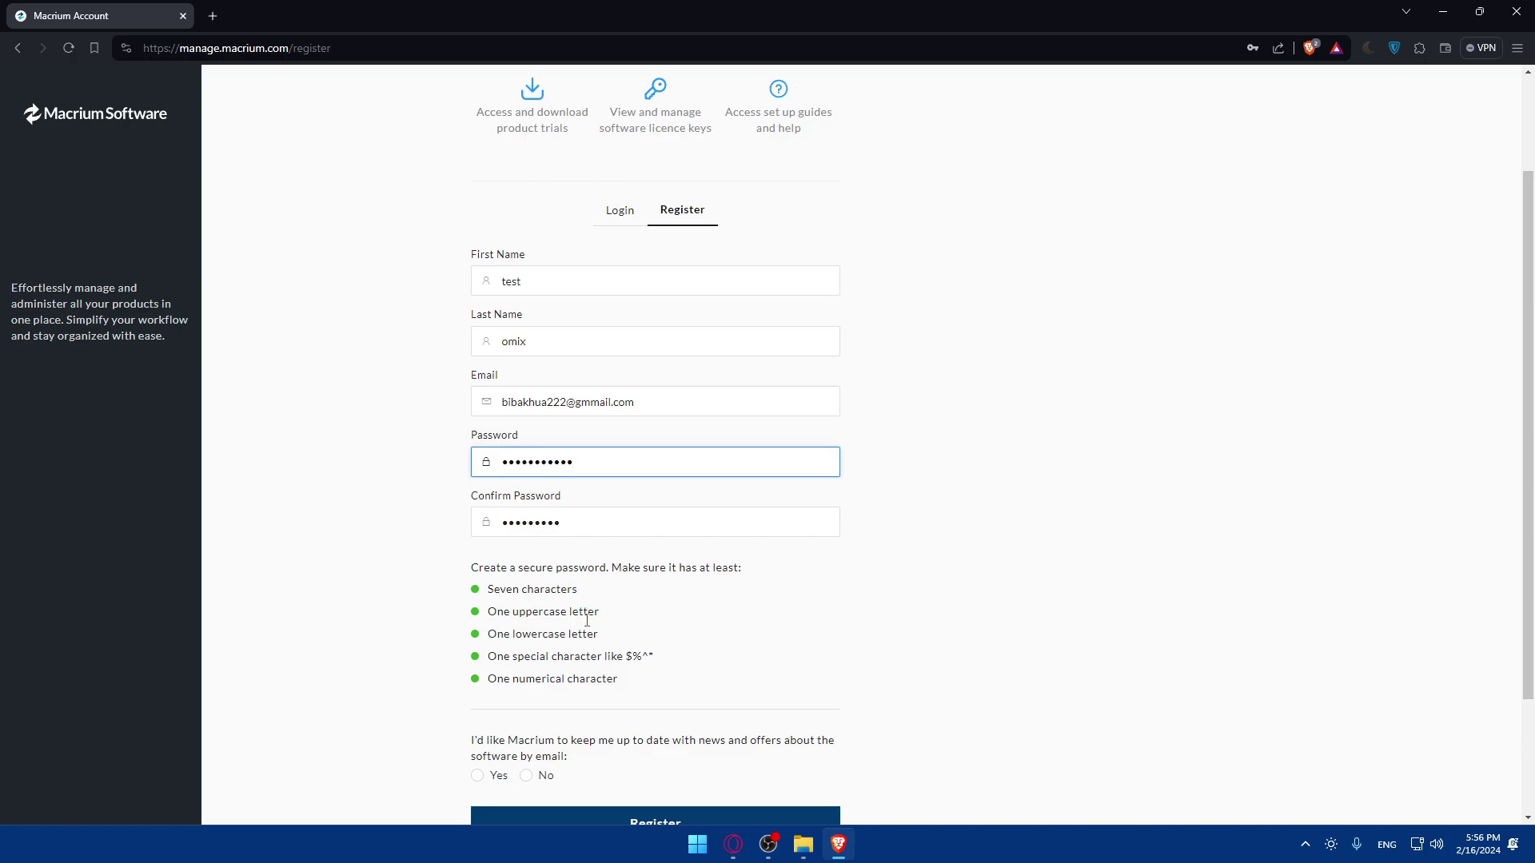
{"action": "left_click", "coordinate": [618, 525]}
{"action": "type", "text": "1"}
{"action": "scroll", "coordinate": [590, 565], "scroll_direction": "down", "scroll_amount": 2}
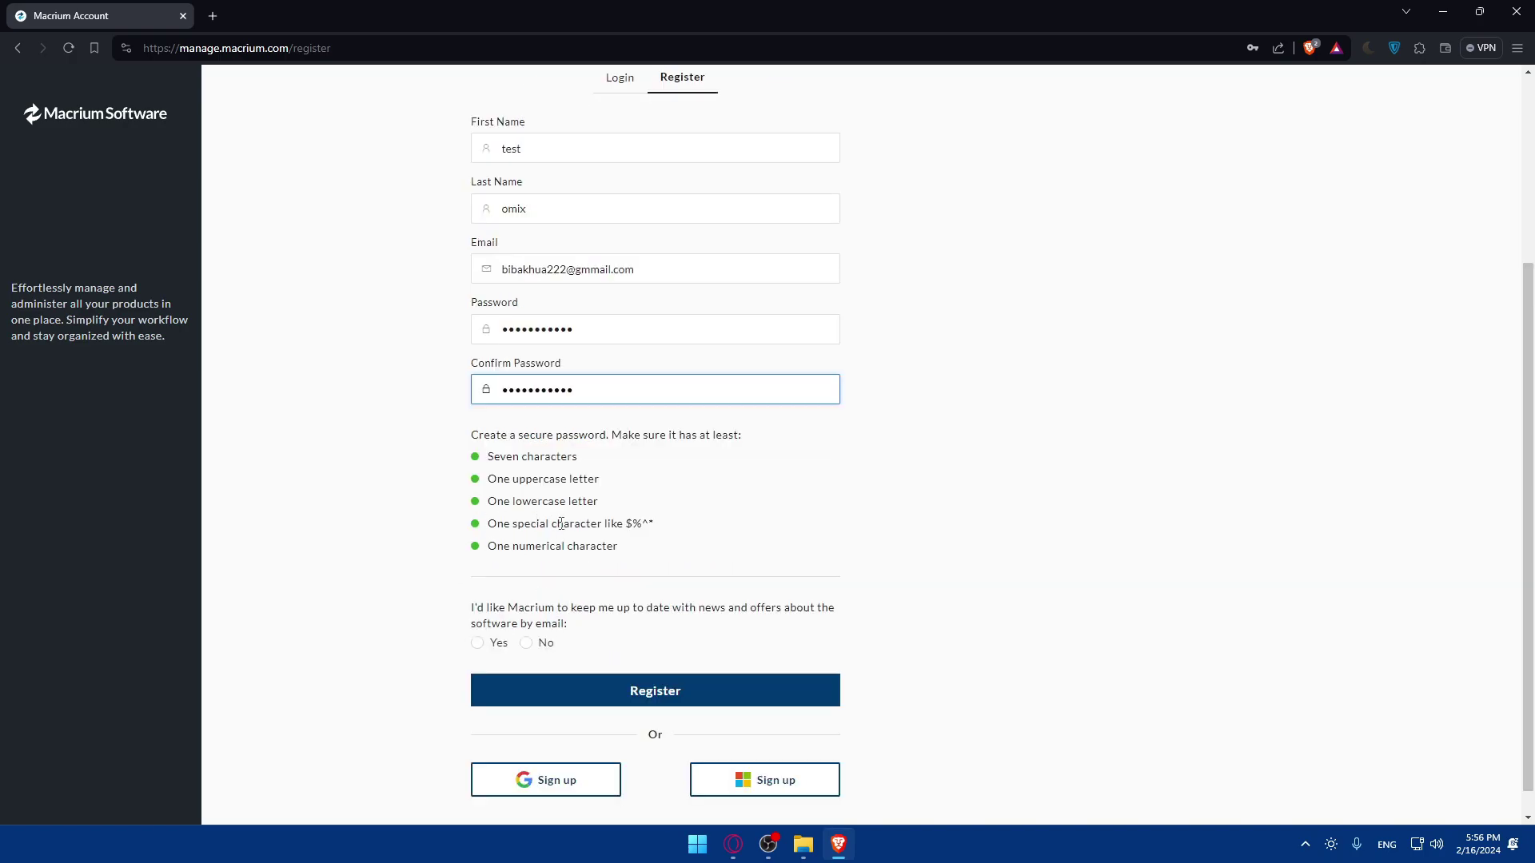
{"action": "left_click_drag", "start_coordinate": [474, 614], "coordinate": [665, 614]}
{"action": "left_click", "coordinate": [620, 619]}
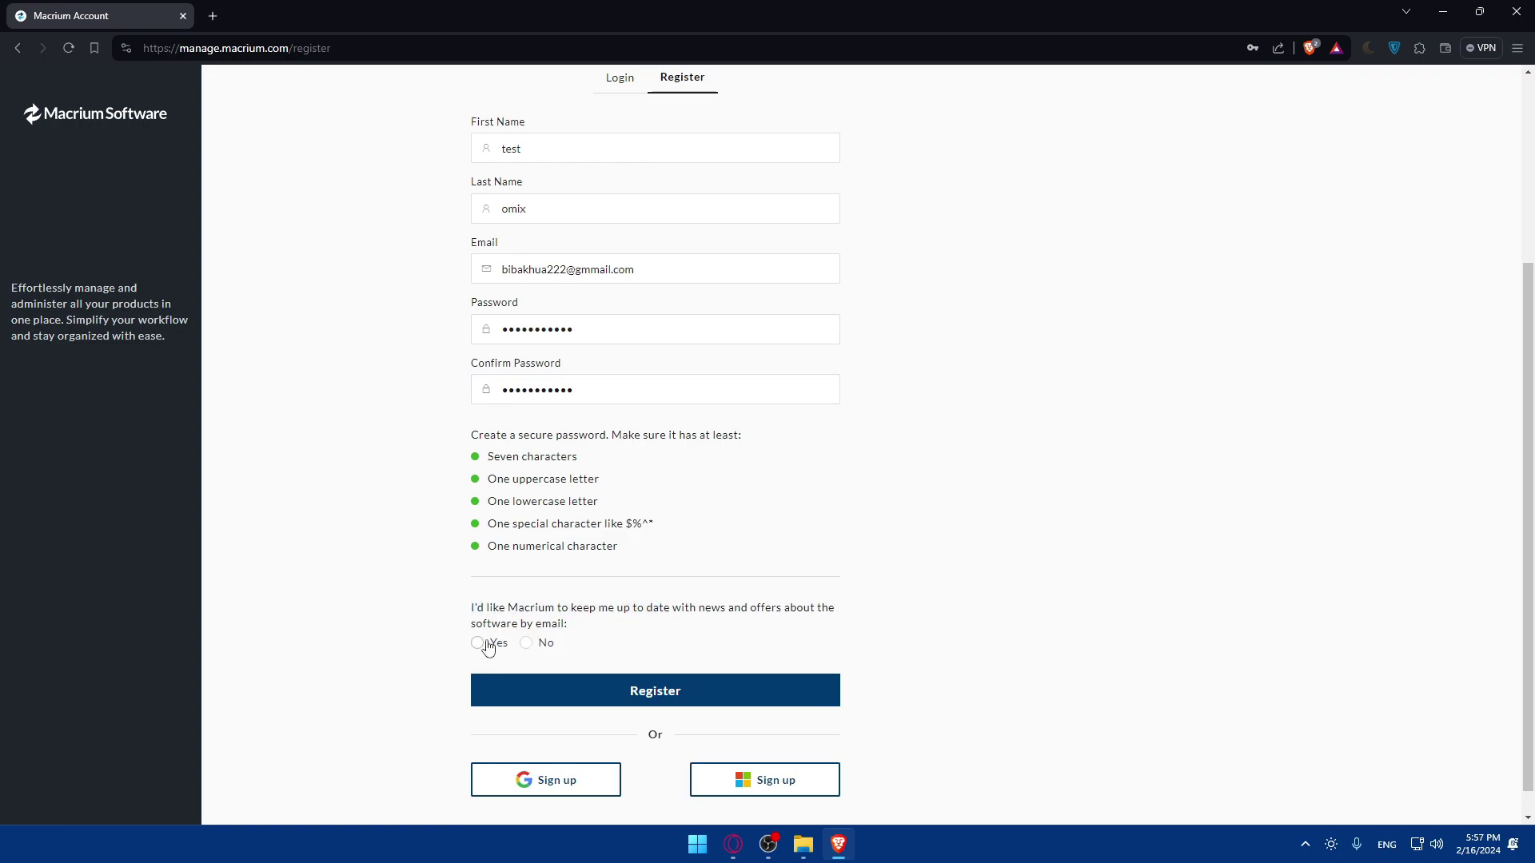
{"action": "scroll", "coordinate": [558, 638], "scroll_direction": "down", "scroll_amount": 1}
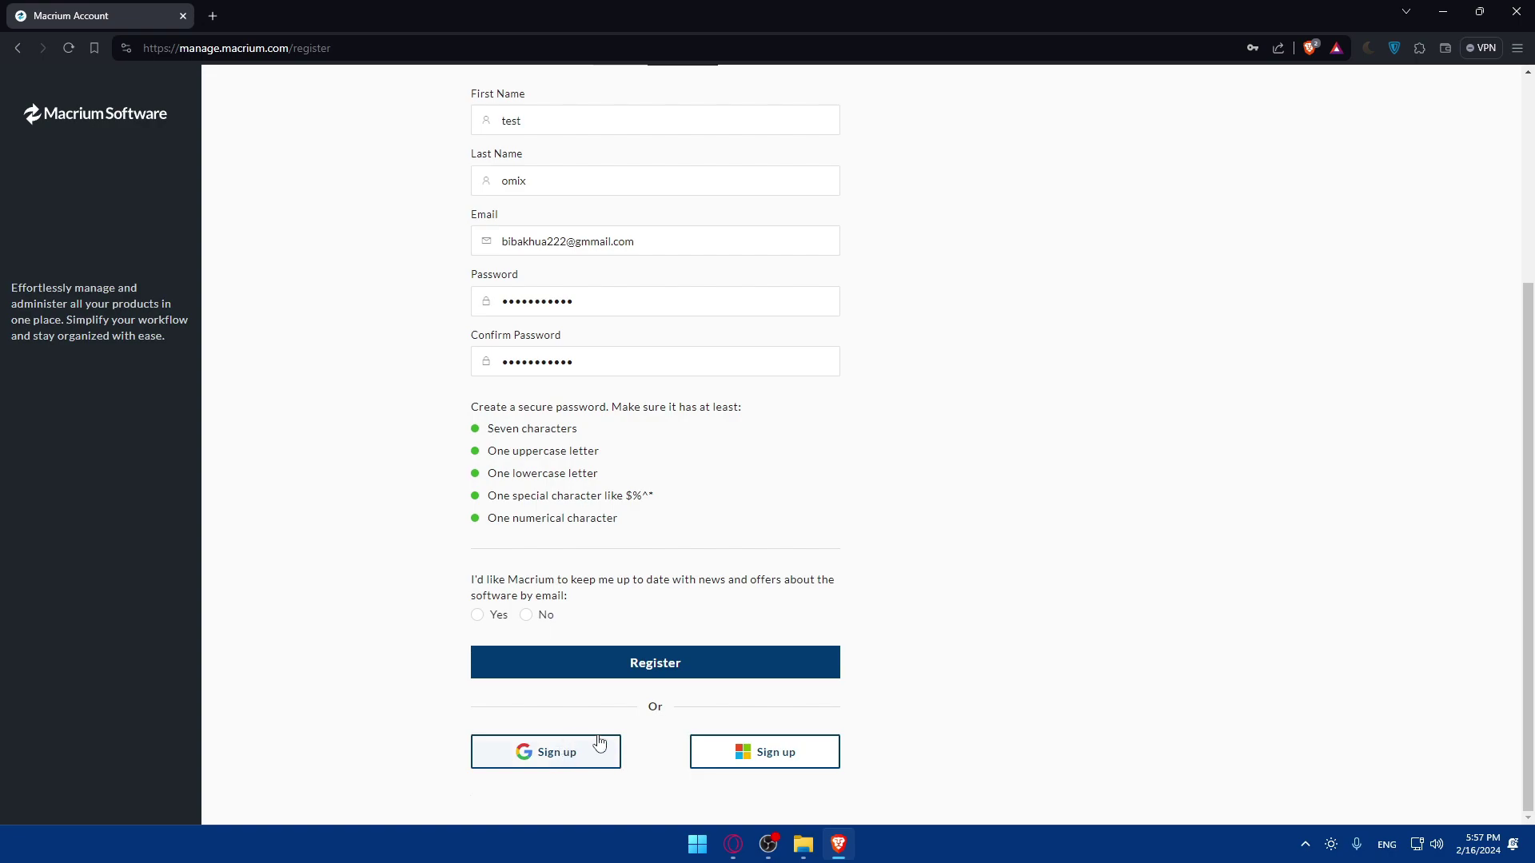
- Sign up with Google, allowing third-party cookies forever, and select No for news e-mails
{"action": "left_click", "coordinate": [569, 754]}
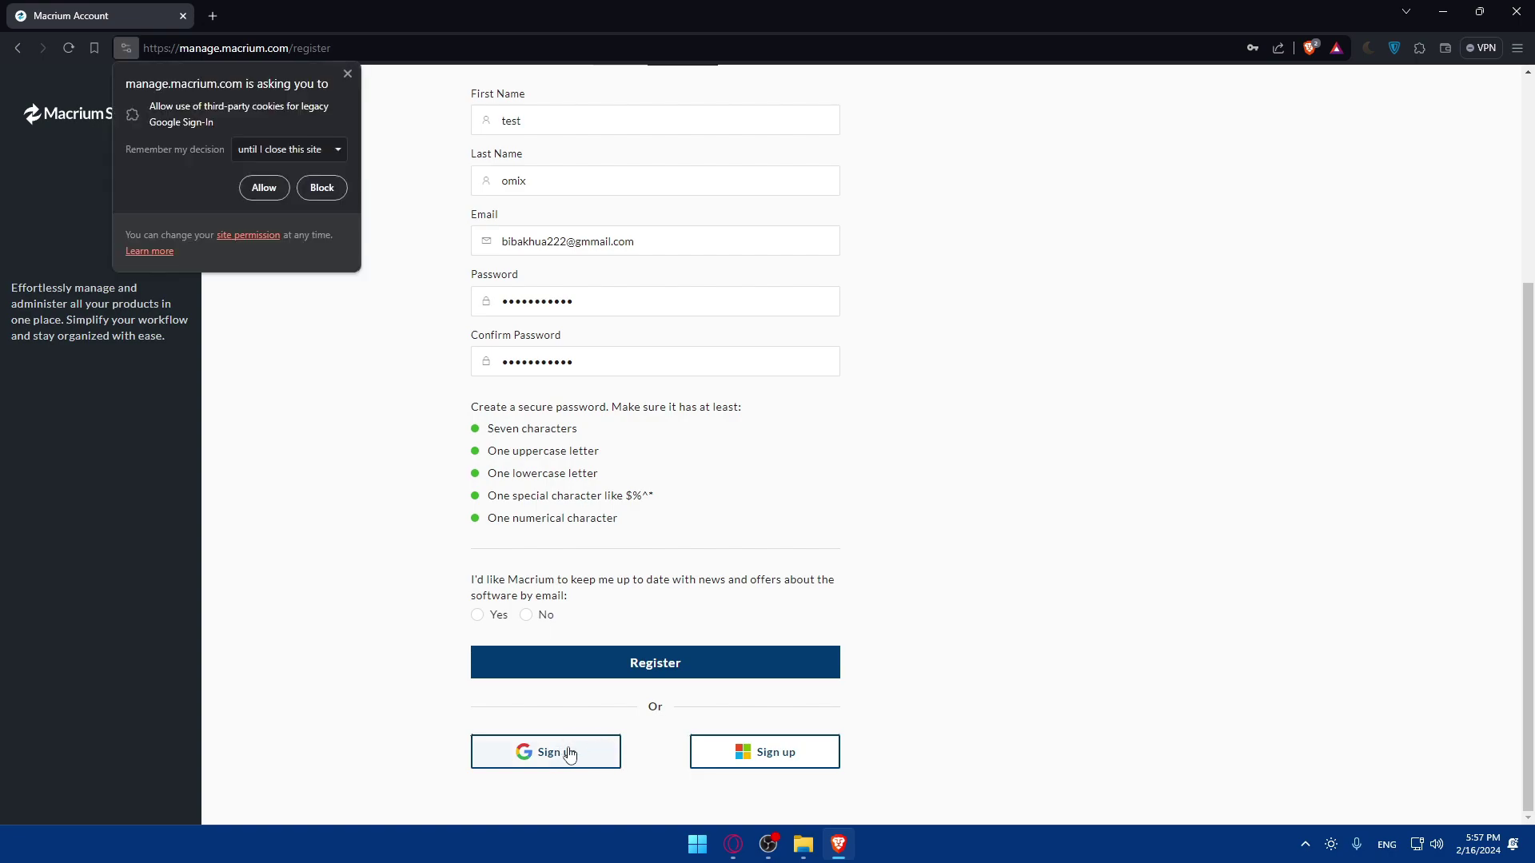
{"action": "left_click", "coordinate": [290, 155]}
{"action": "left_click", "coordinate": [286, 236]}
{"action": "left_click", "coordinate": [264, 188]}
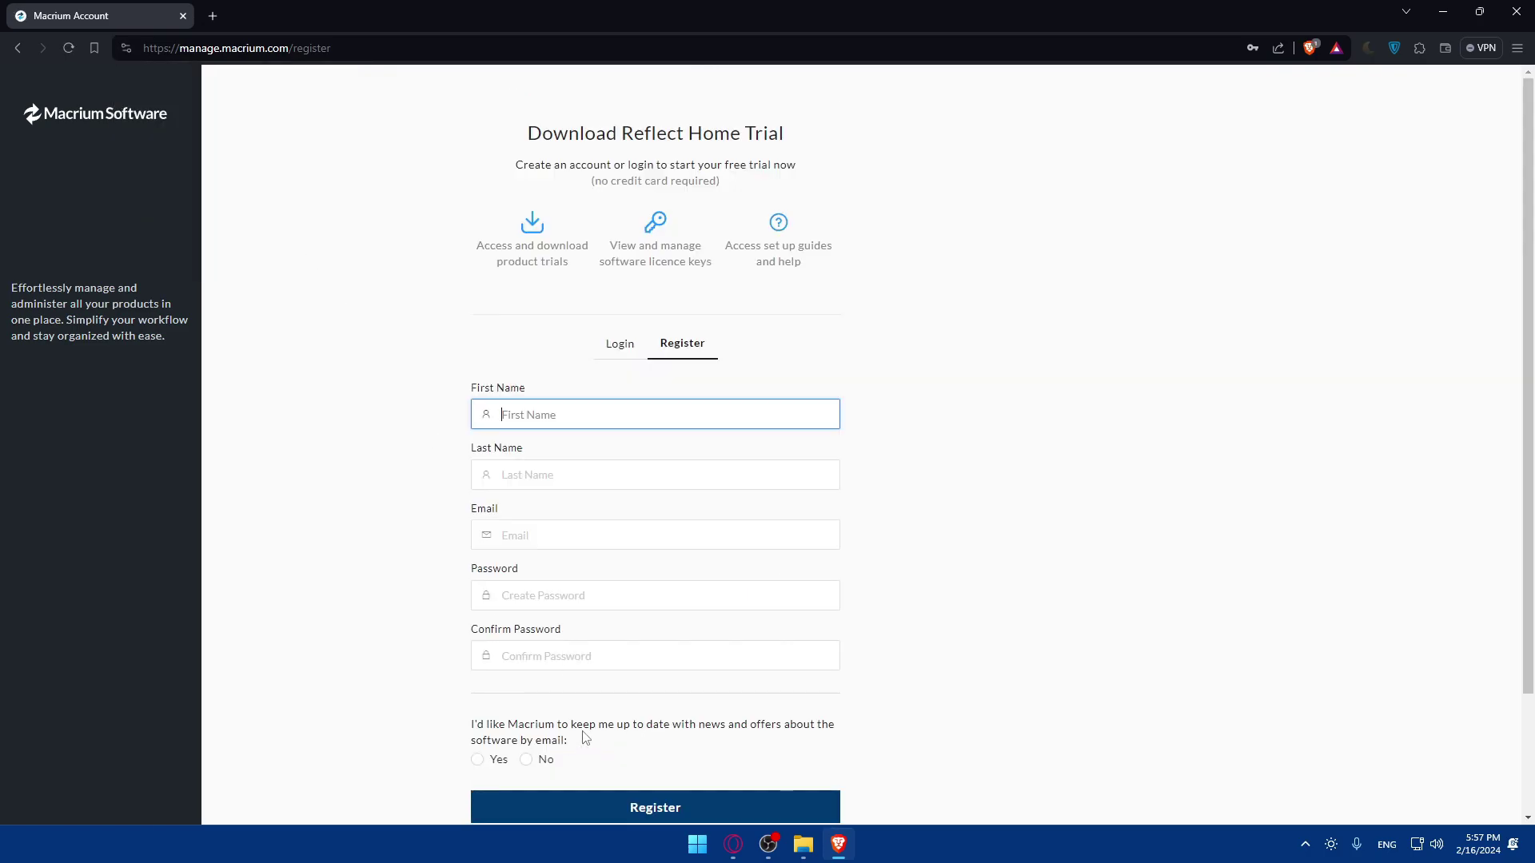
{"action": "left_click", "coordinate": [543, 754]}
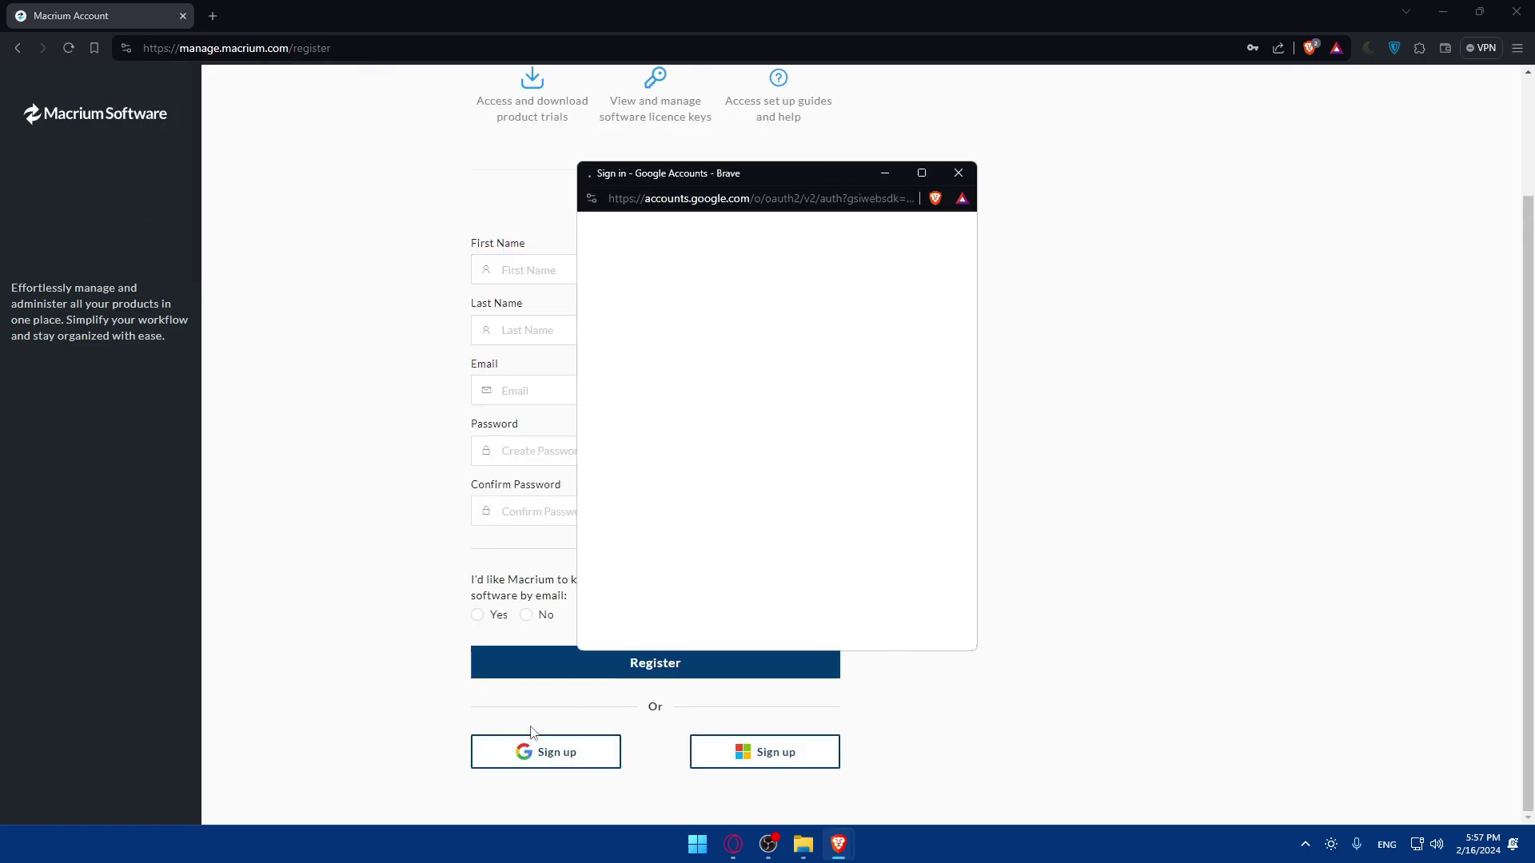
{"action": "left_click", "coordinate": [678, 550]}
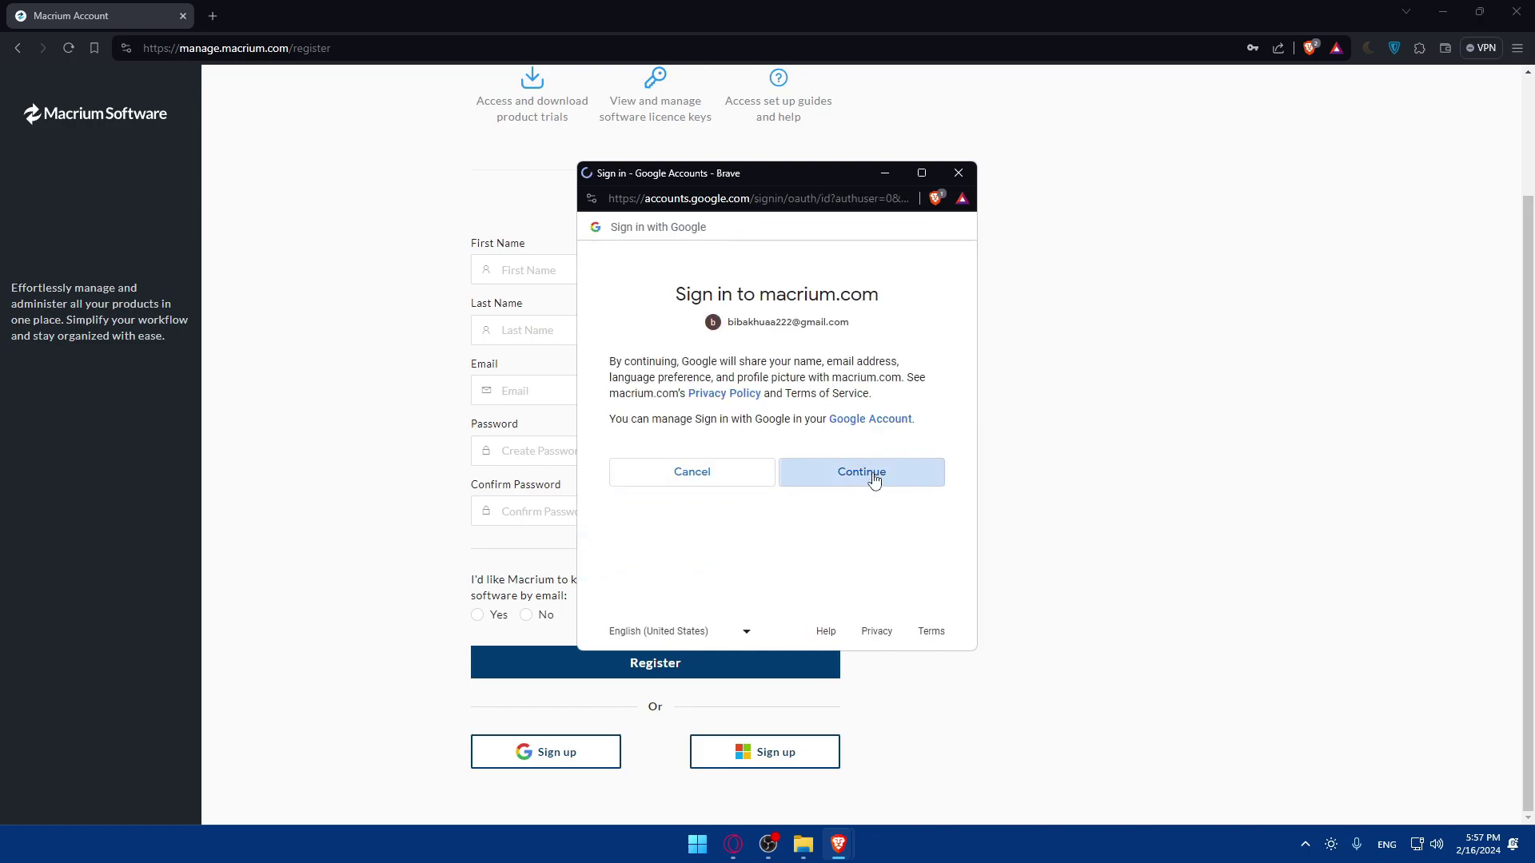
{"action": "left_click", "coordinate": [872, 475]}
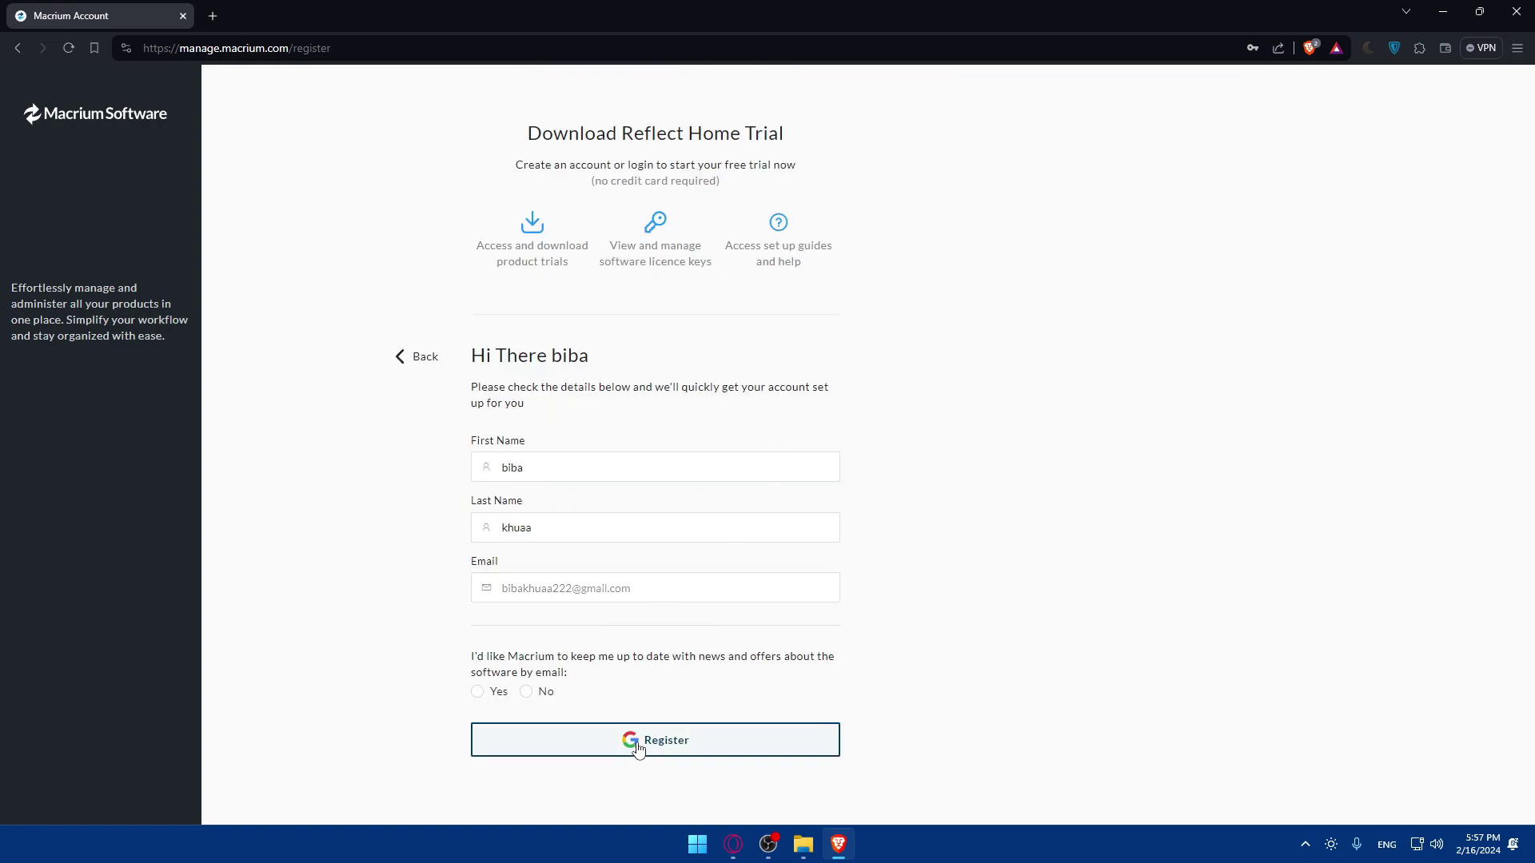
{"action": "left_click", "coordinate": [527, 692]}
- Submit the registration and browse the product cards toward the Reflect Home trial download
{"action": "left_click", "coordinate": [616, 738]}
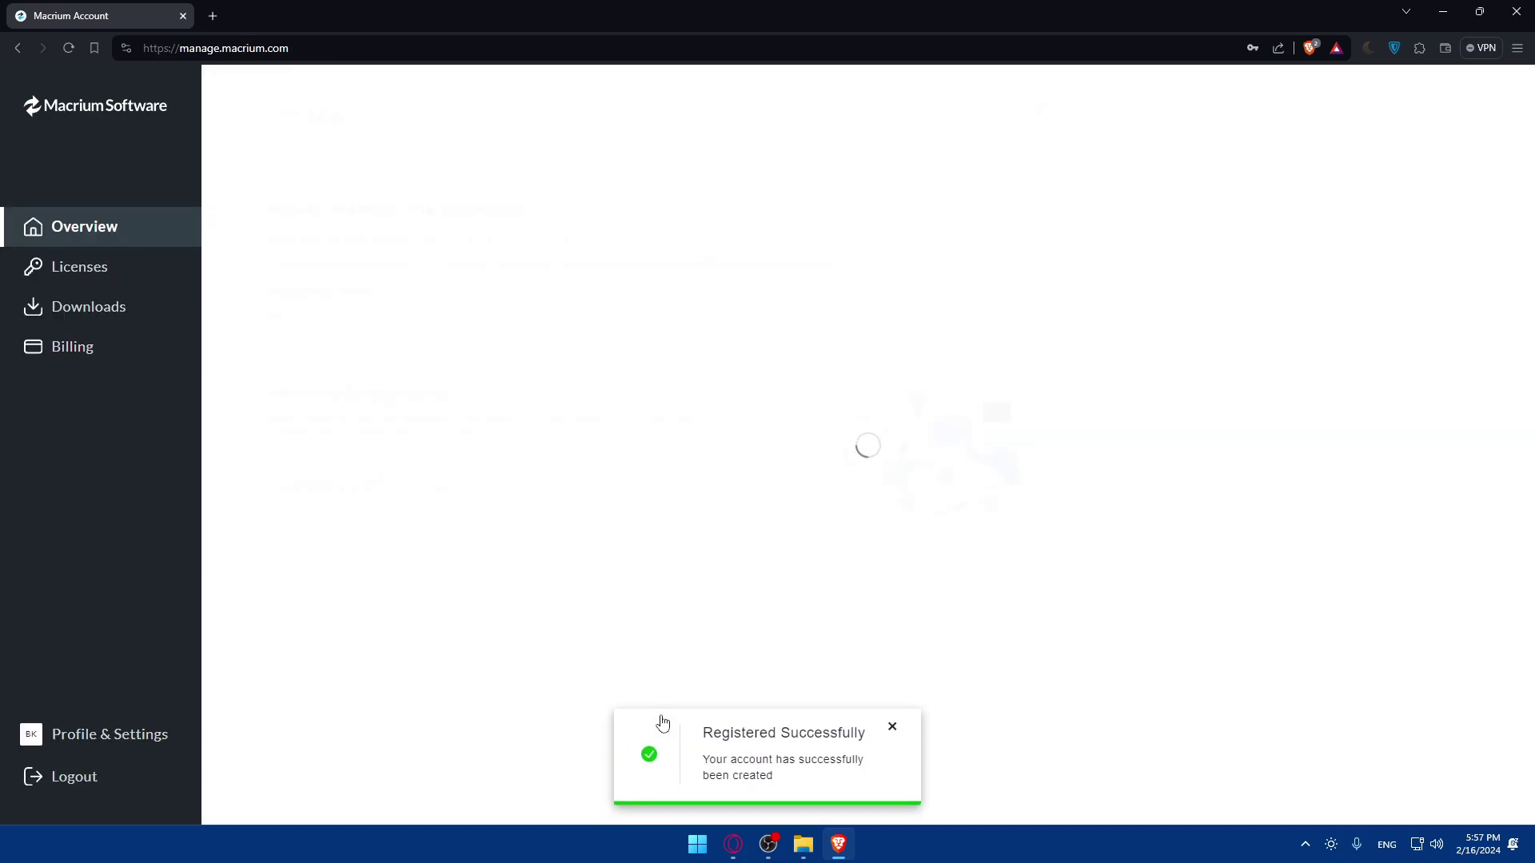
{"action": "left_click", "coordinate": [942, 645]}
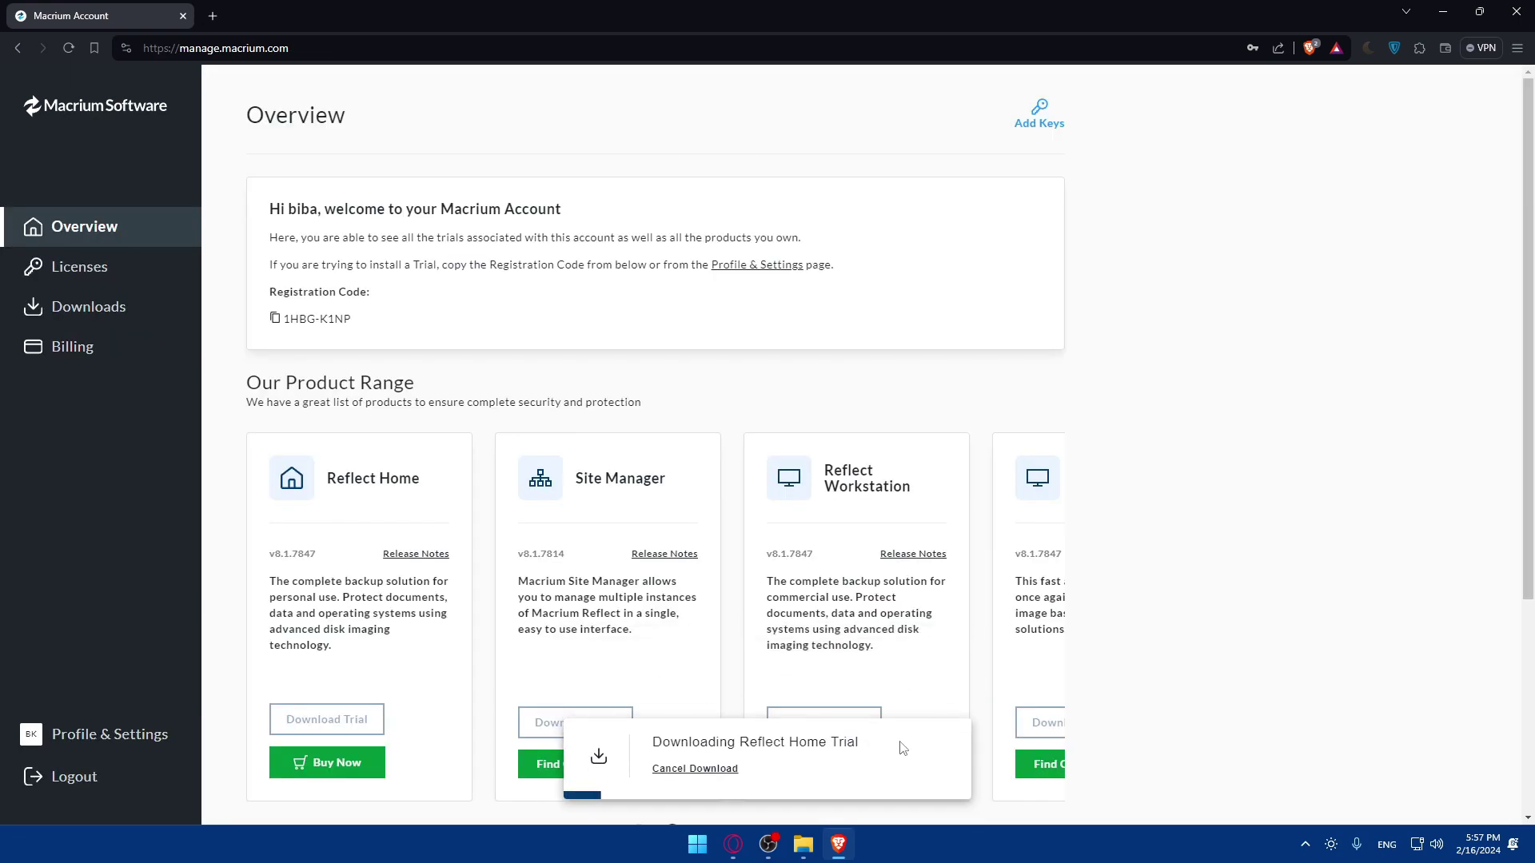
{"action": "scroll", "coordinate": [591, 547], "scroll_direction": "down", "scroll_amount": 2}
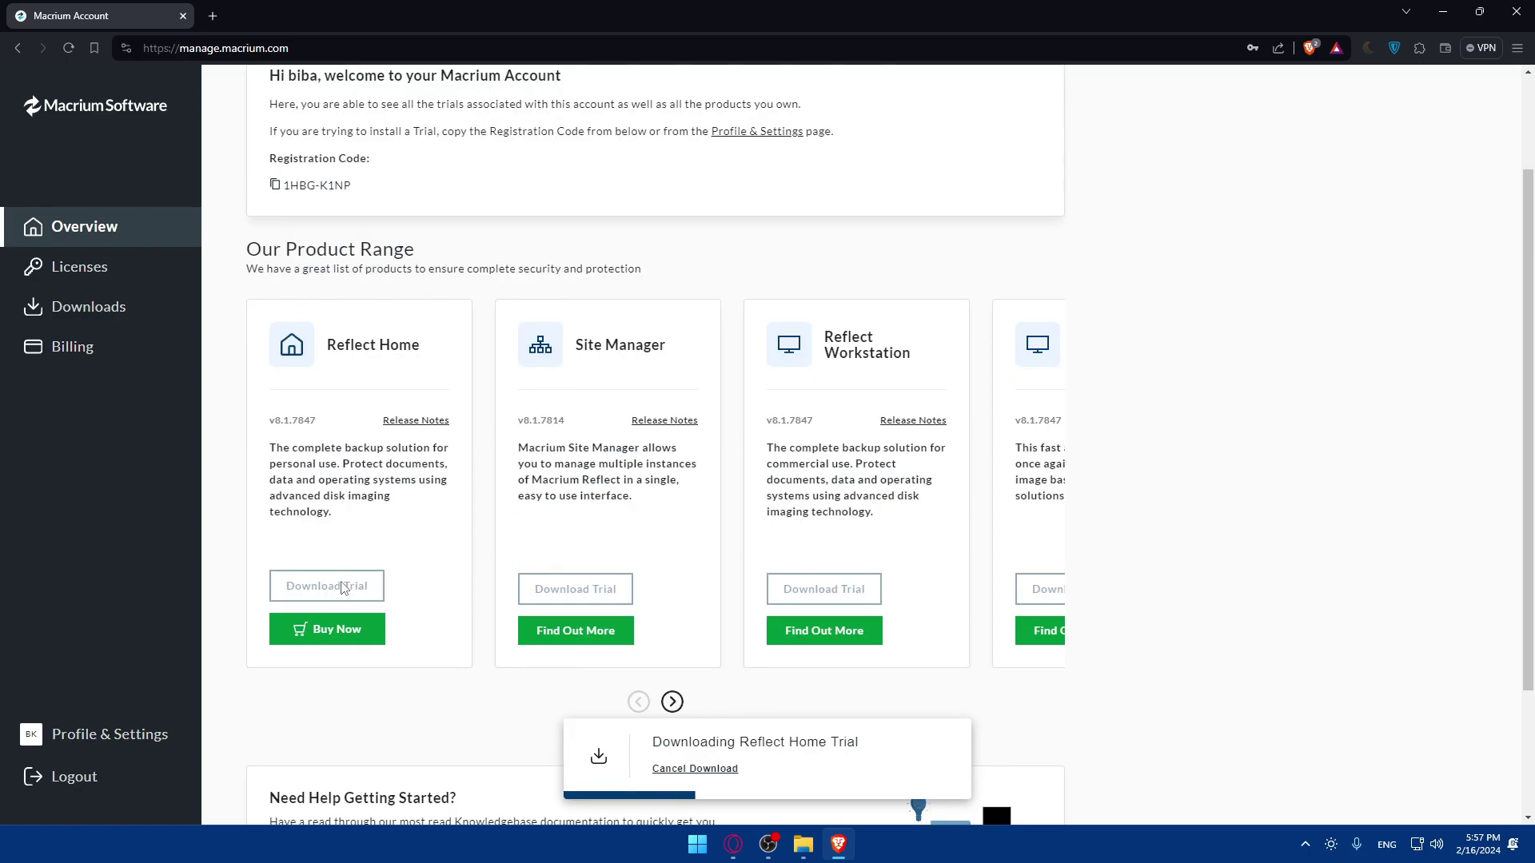
{"action": "scroll", "coordinate": [344, 584], "scroll_direction": "up", "scroll_amount": 2}
{"action": "scroll", "coordinate": [472, 569], "scroll_direction": "down", "scroll_amount": 2}
{"action": "scroll", "coordinate": [388, 504], "scroll_direction": "up", "scroll_amount": 2}
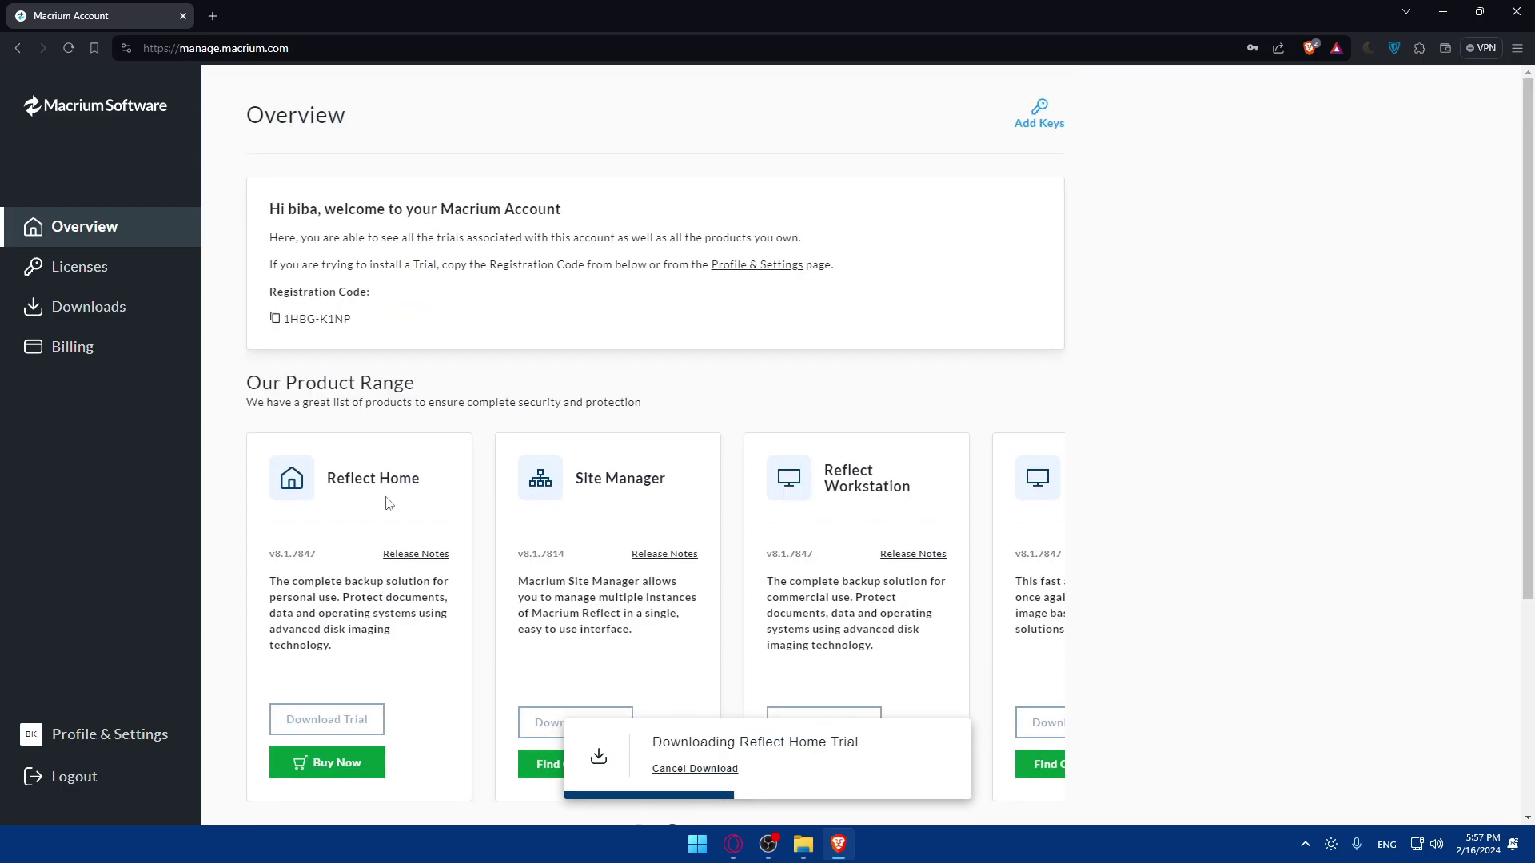
{"action": "scroll", "coordinate": [388, 504], "scroll_direction": "down", "scroll_amount": 2}
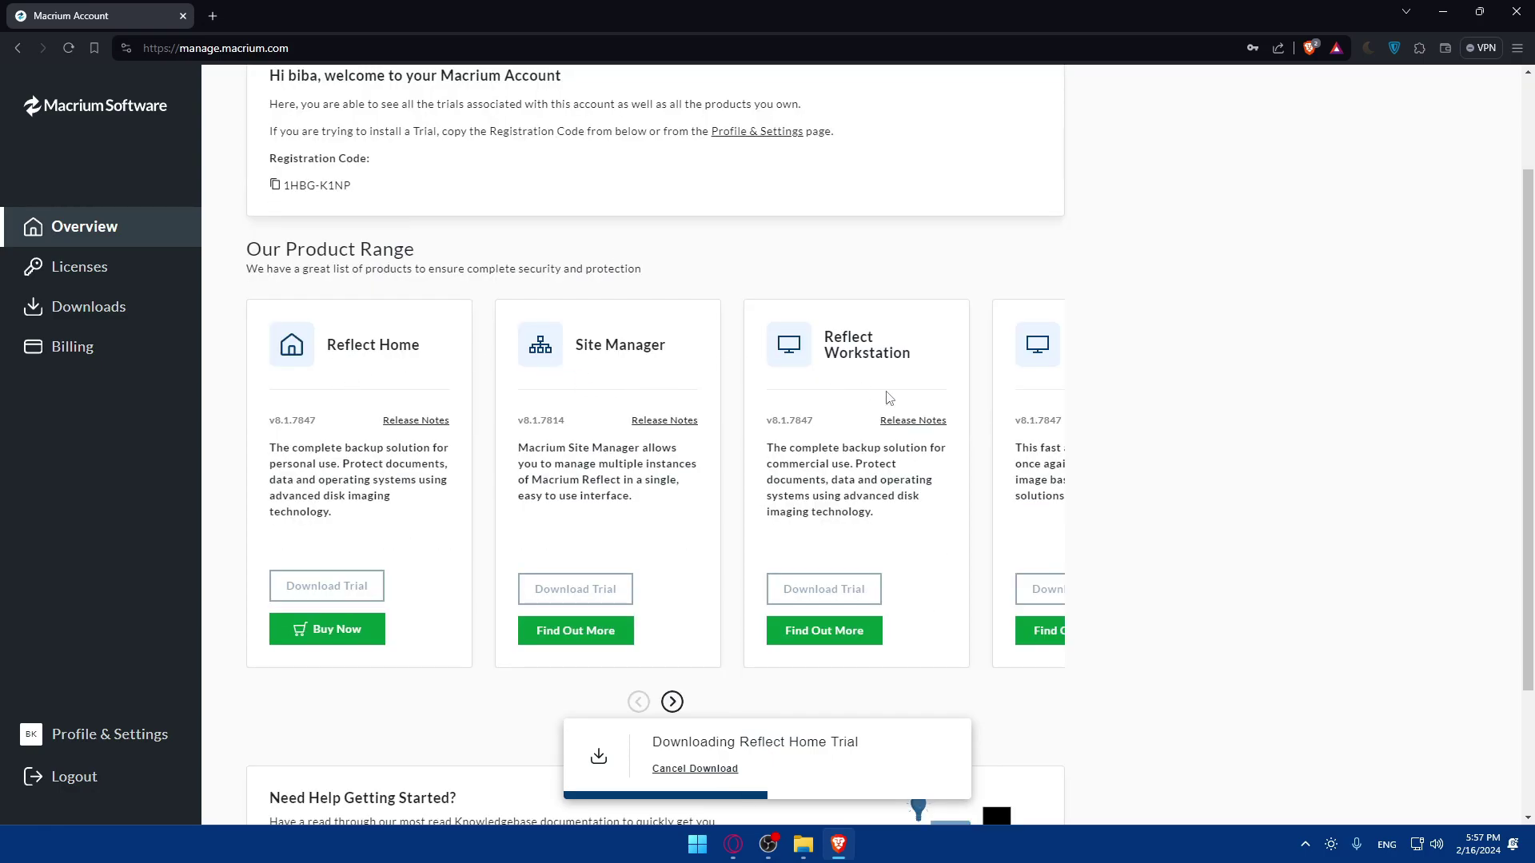
{"action": "left_click_drag", "start_coordinate": [890, 398], "coordinate": [299, 408]}
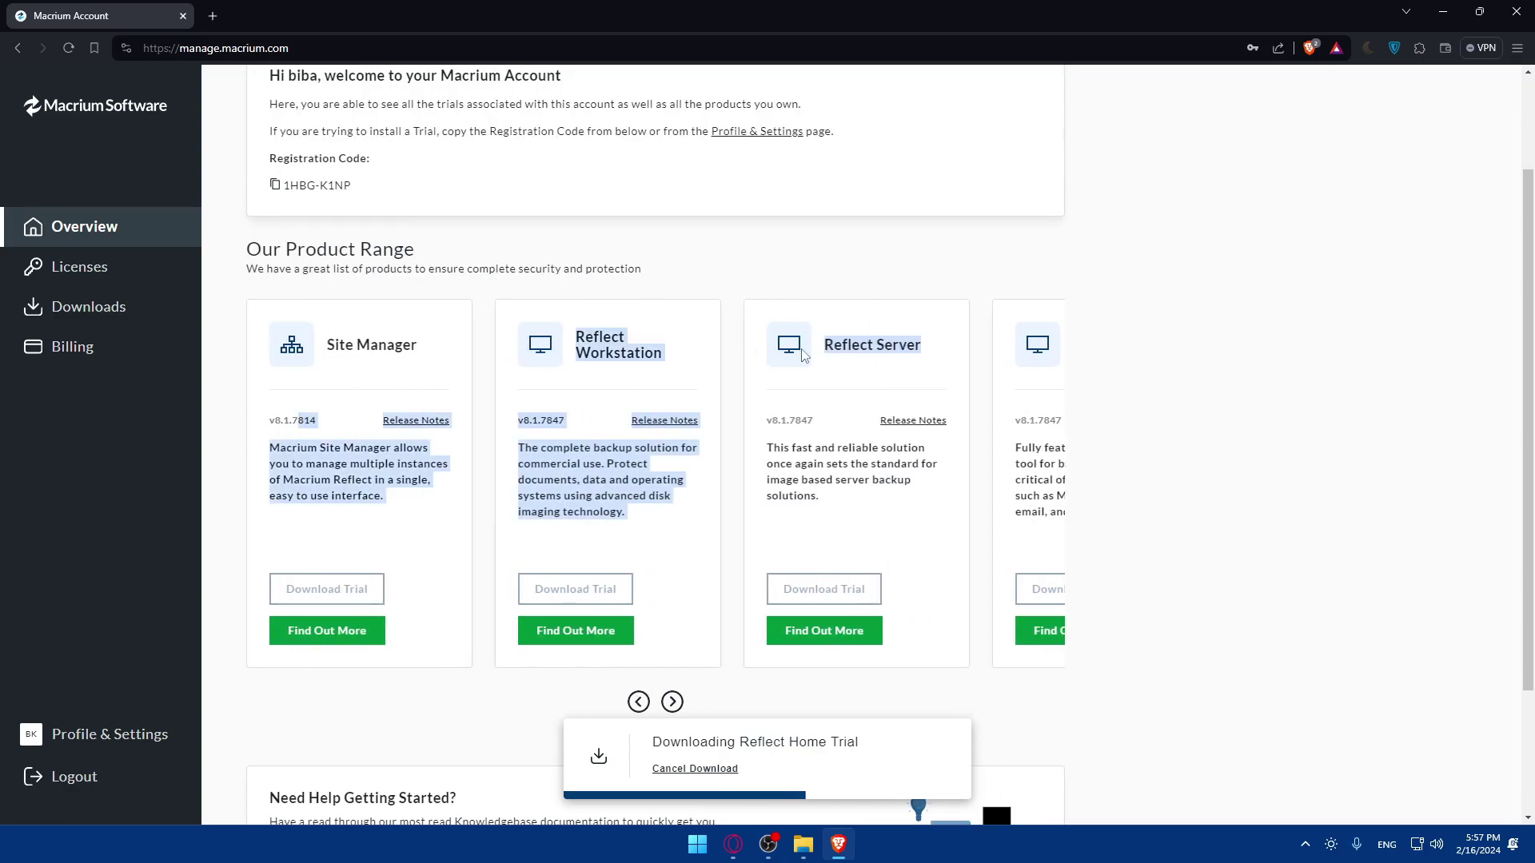
{"action": "left_click_drag", "start_coordinate": [804, 356], "coordinate": [421, 366]}
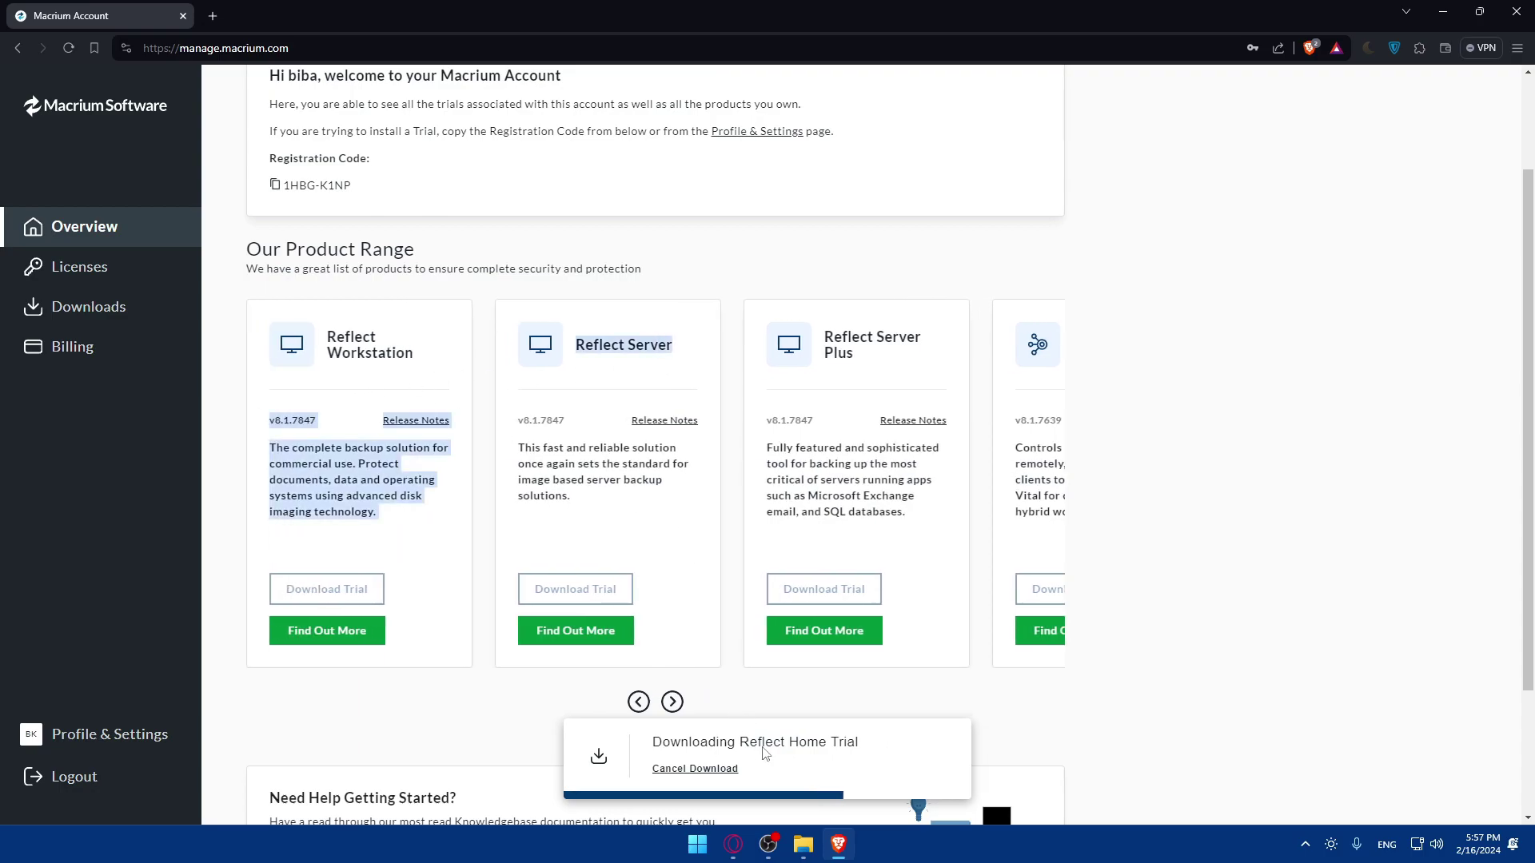
{"action": "left_click", "coordinate": [790, 752]}
{"action": "scroll", "coordinate": [689, 590], "scroll_direction": "down", "scroll_amount": 2}
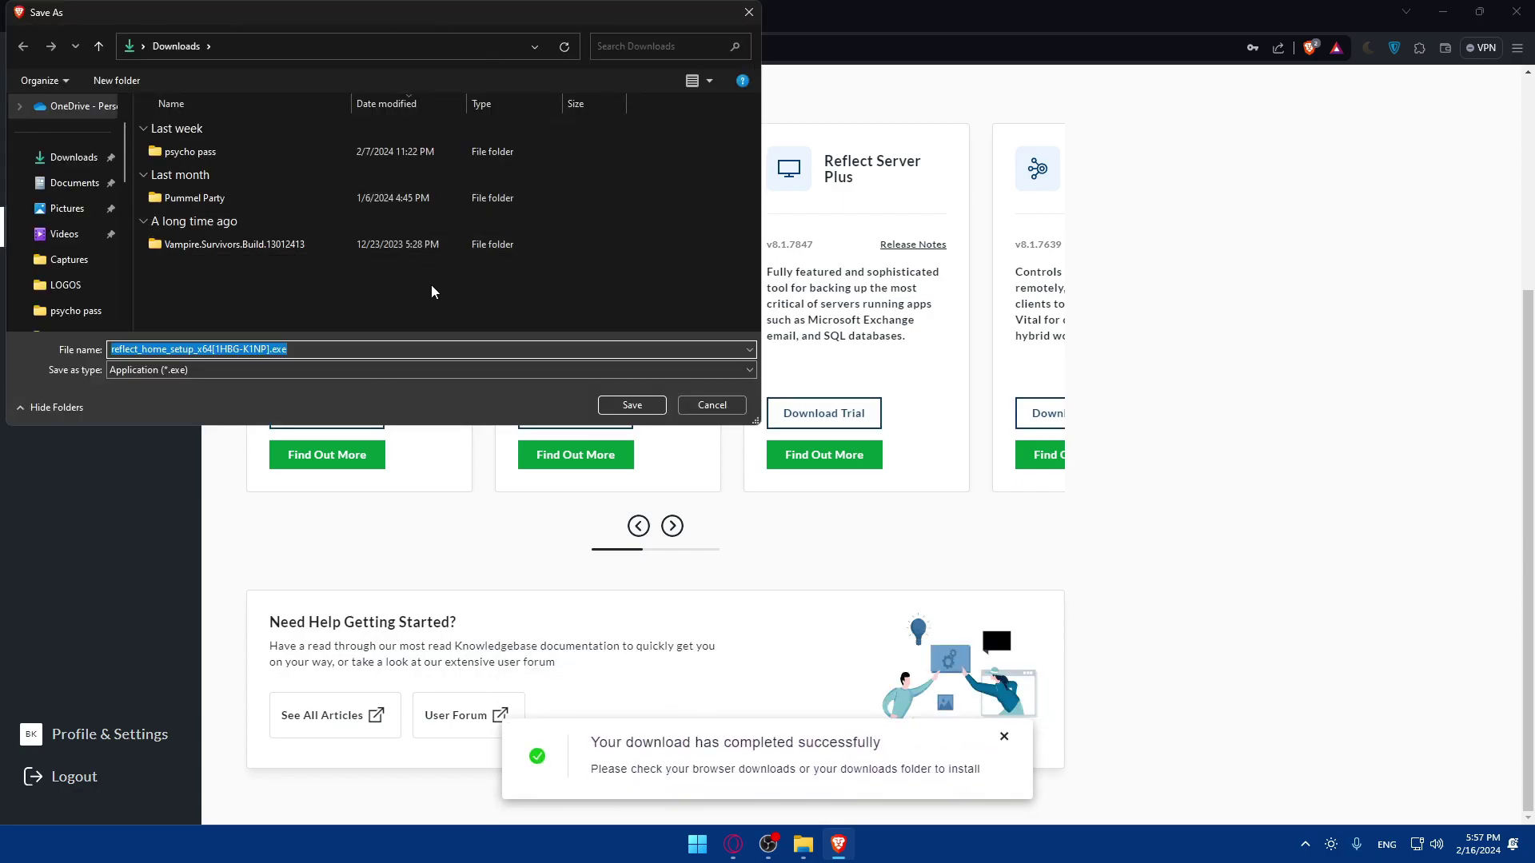
- Save the Reflect Home setup file to Downloads and launch it from the download history
{"action": "left_click", "coordinate": [628, 407]}
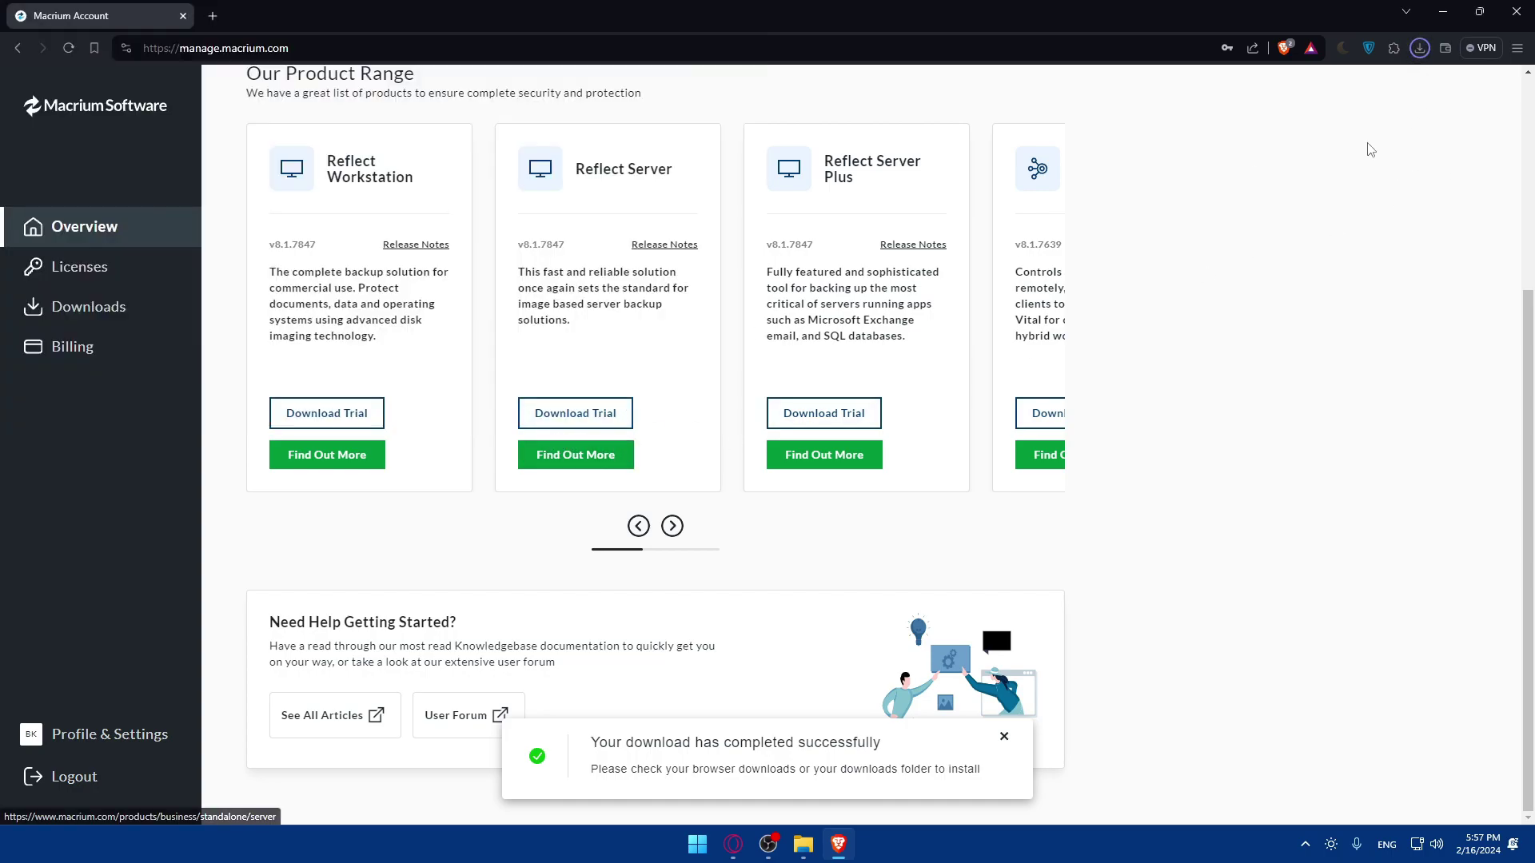
{"action": "left_click_drag", "start_coordinate": [661, 212], "coordinate": [332, 239]}
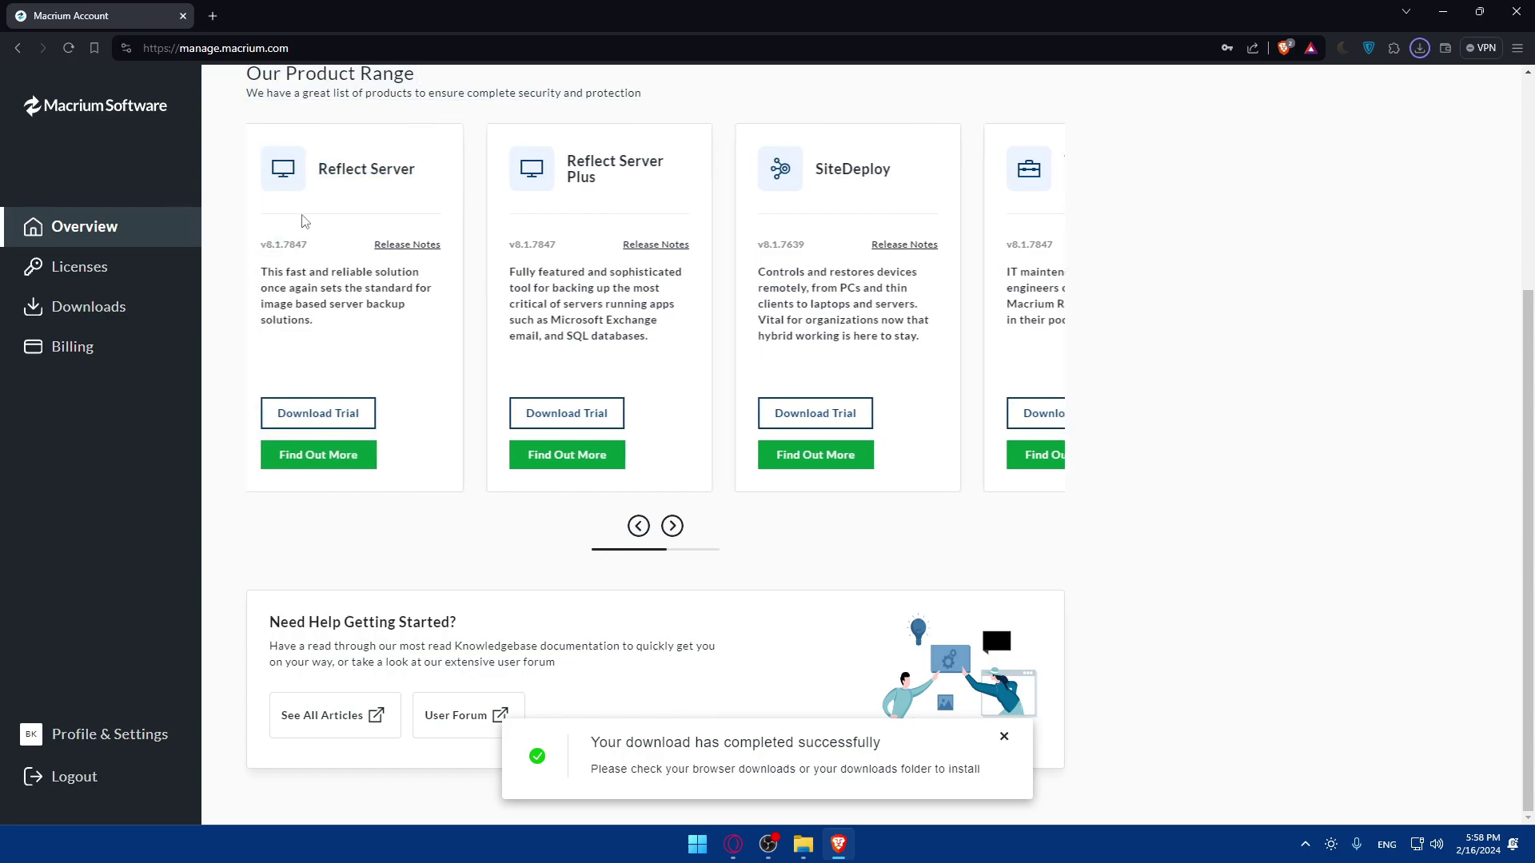
{"action": "left_click_drag", "start_coordinate": [610, 206], "coordinate": [1081, 274]}
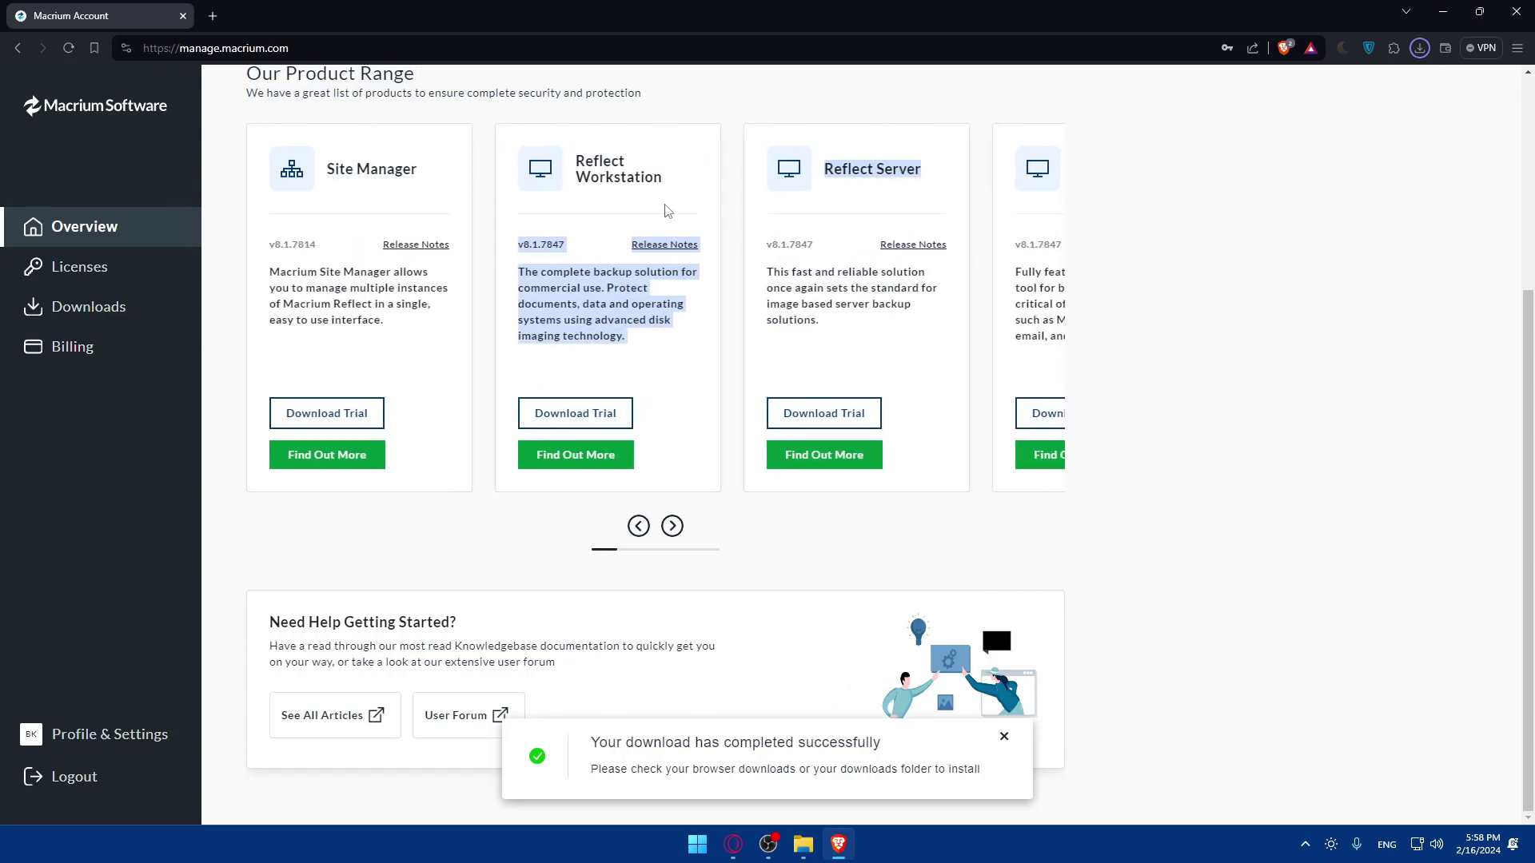
{"action": "left_click", "coordinate": [1134, 275]}
{"action": "left_click", "coordinate": [1420, 48]}
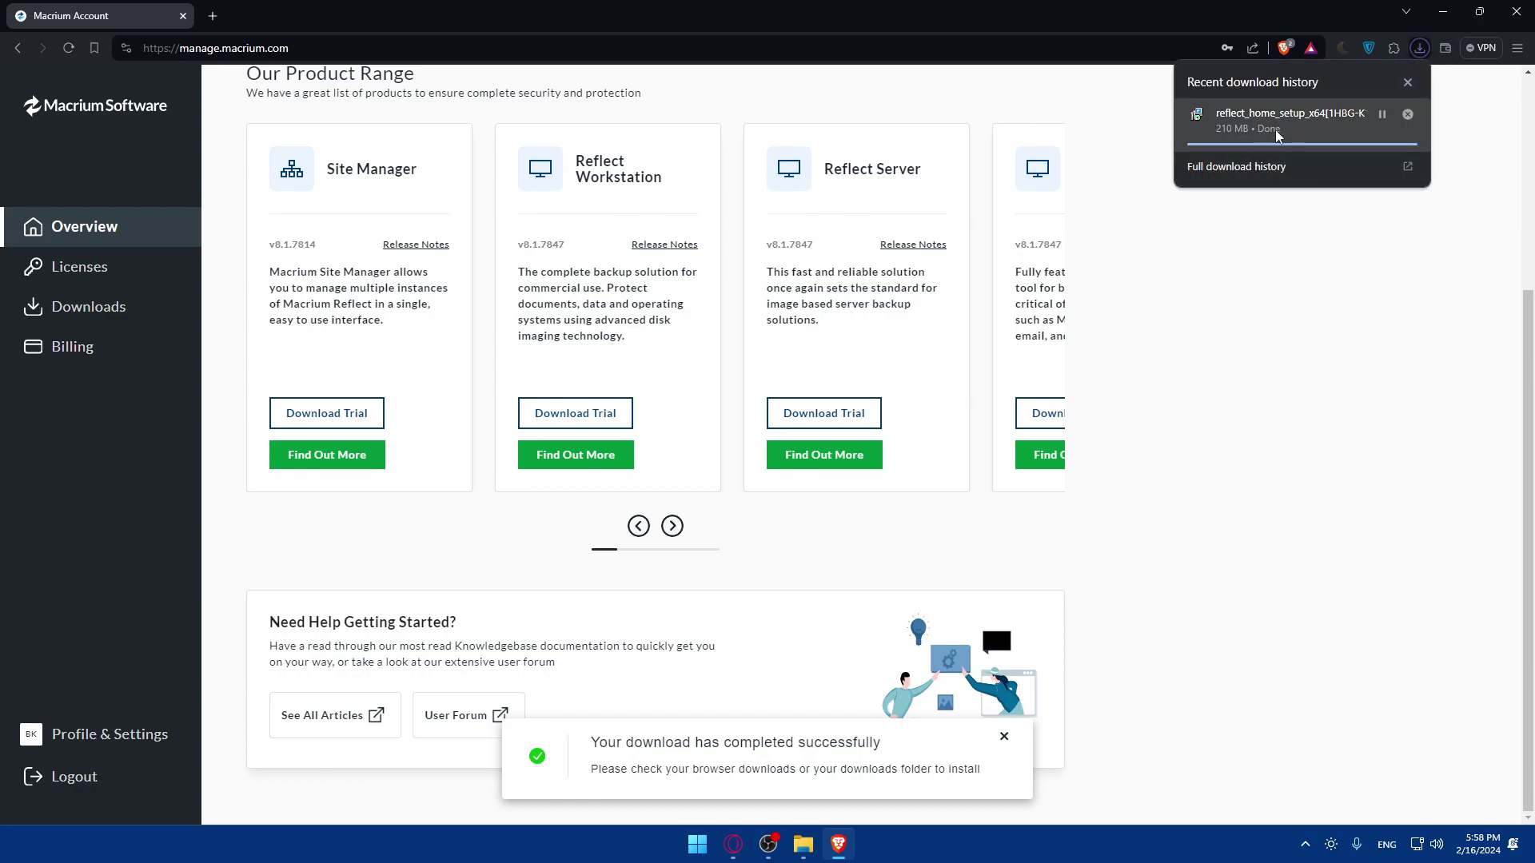
{"action": "left_click", "coordinate": [1309, 122]}
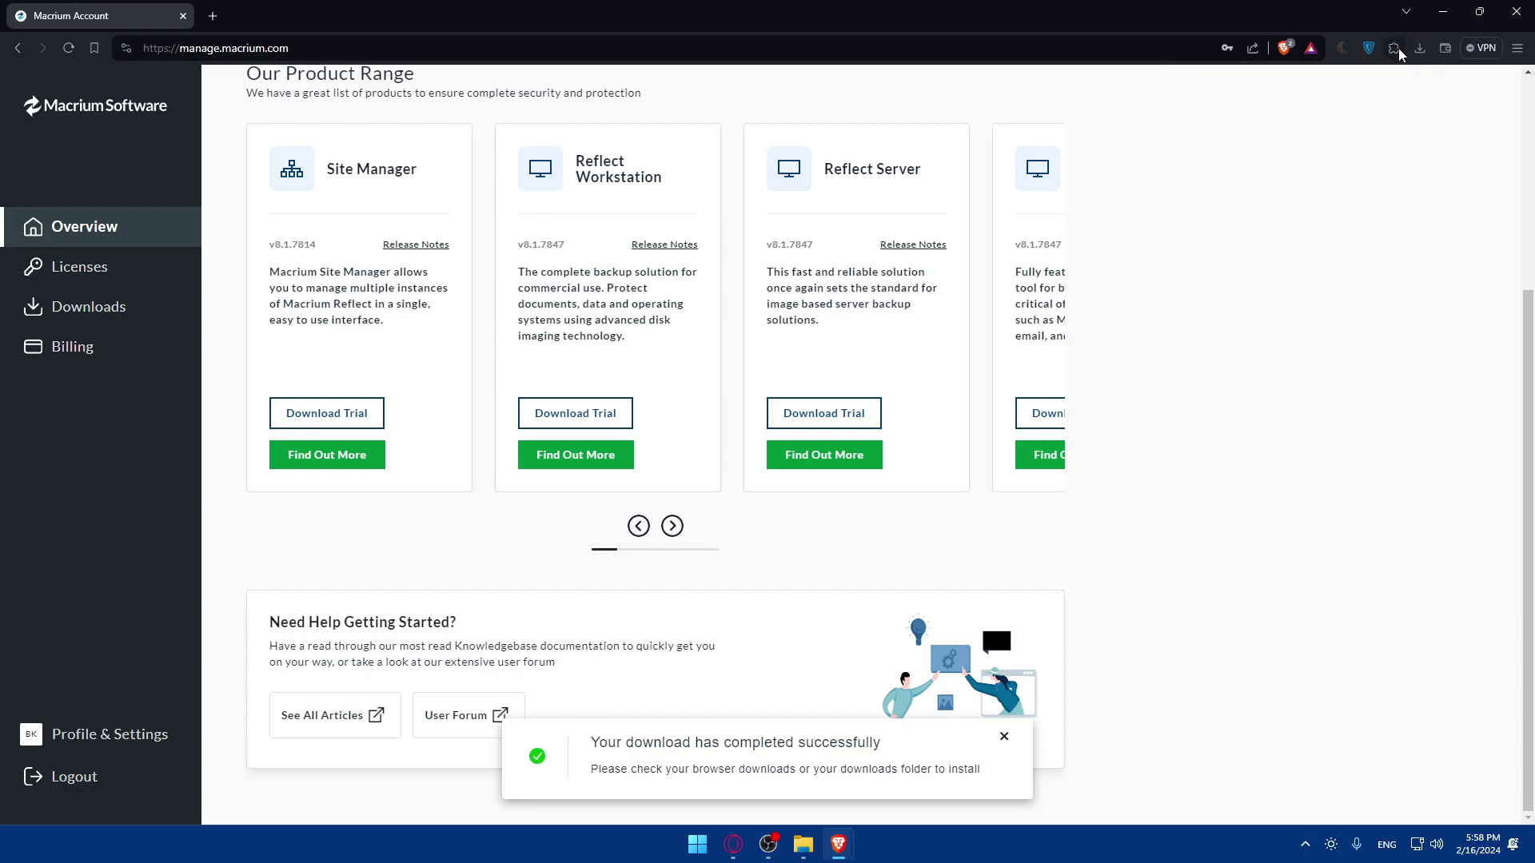
{"action": "left_click", "coordinate": [1419, 50]}
- Run the Reflect 8 installer, accept the EULA, and keep the 30 day trial option
{"action": "left_click", "coordinate": [1308, 127]}
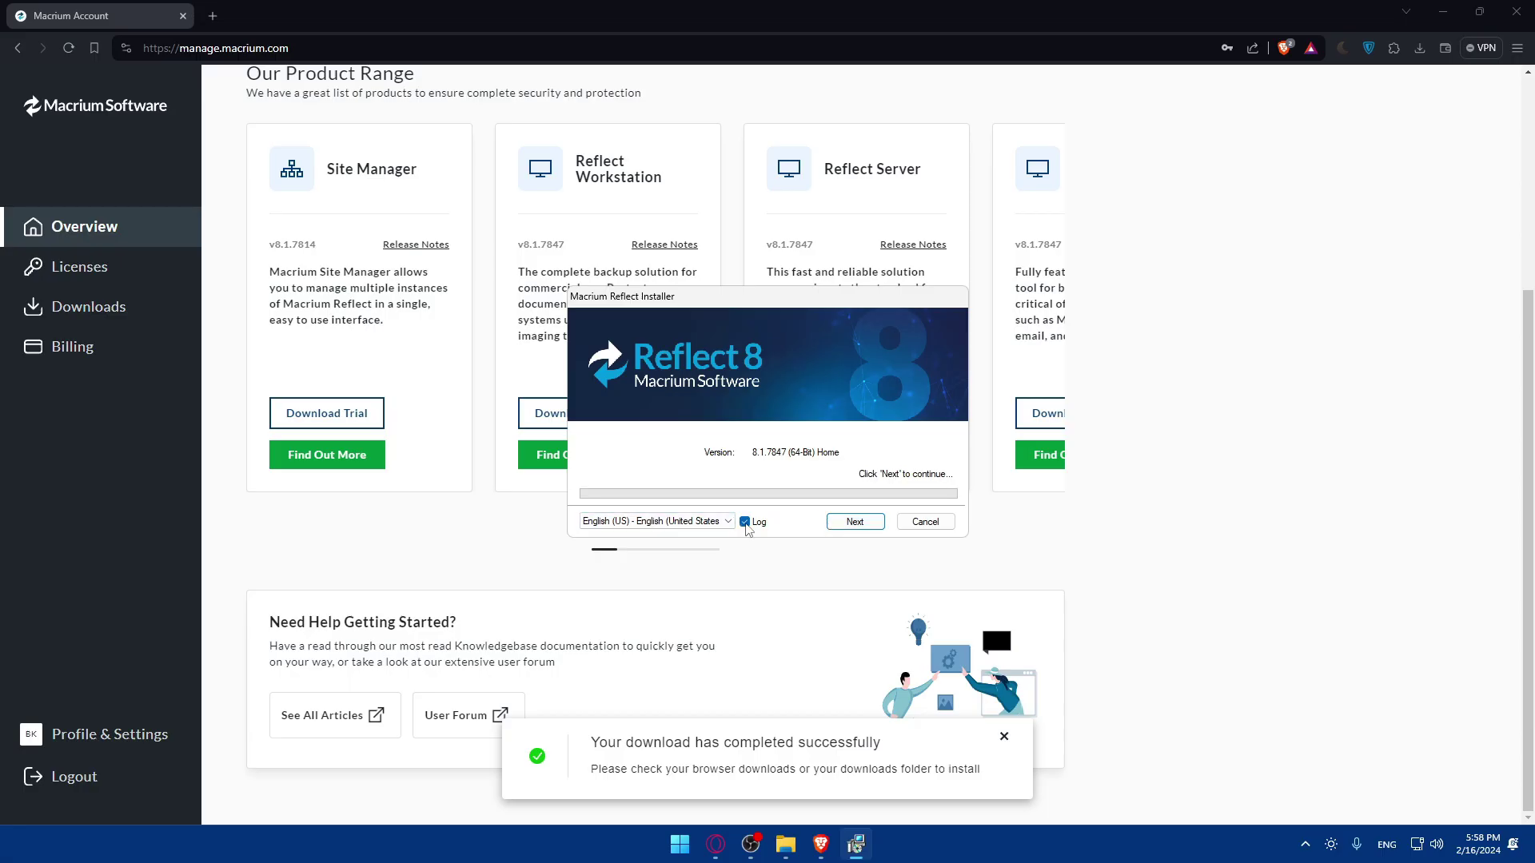
{"action": "left_click", "coordinate": [853, 522]}
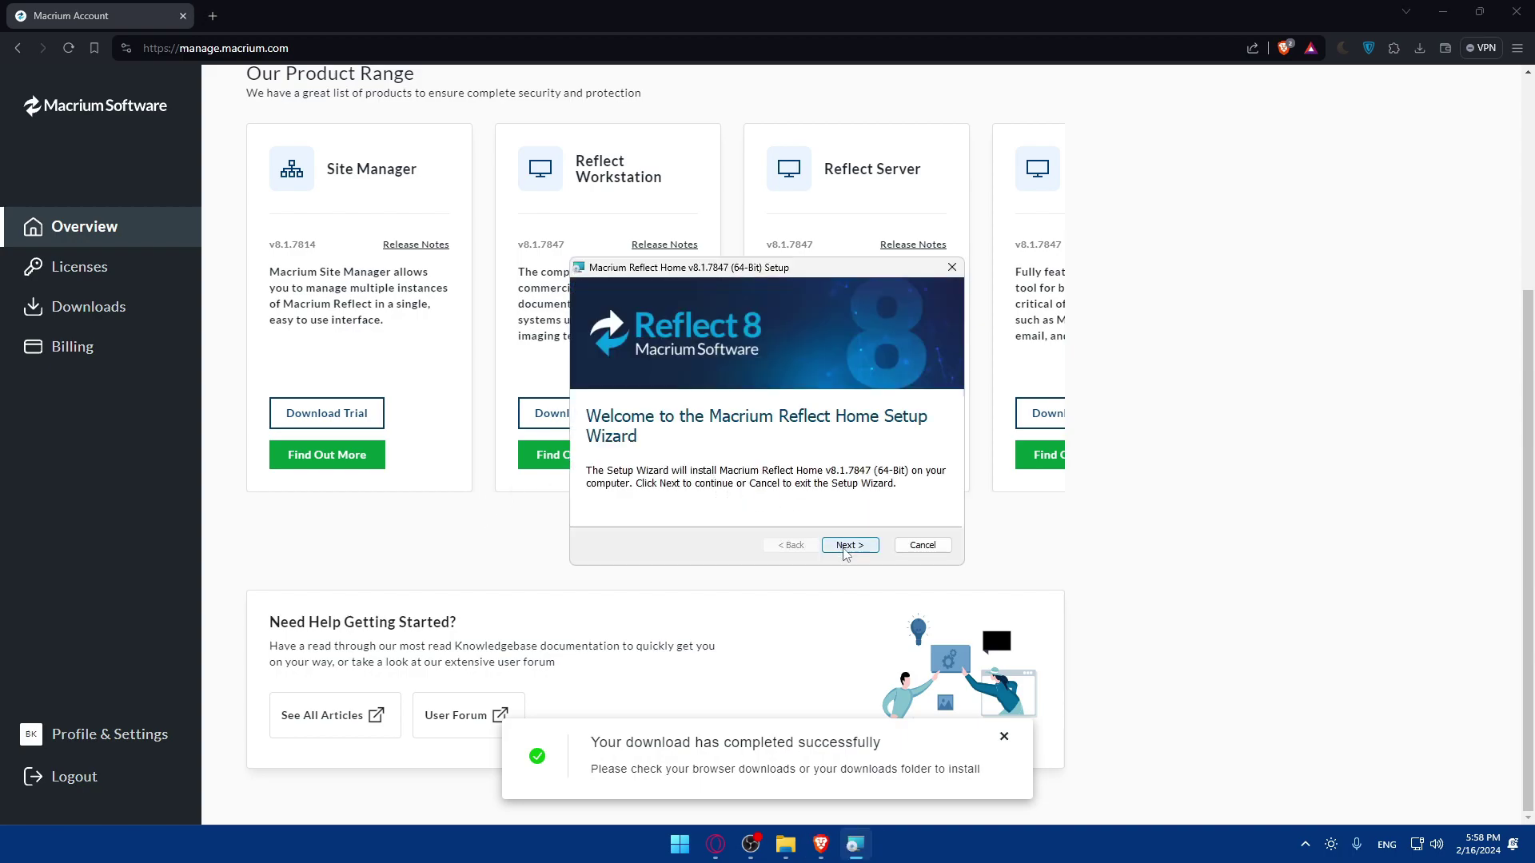
{"action": "left_click", "coordinate": [849, 546]}
{"action": "left_click", "coordinate": [621, 486]}
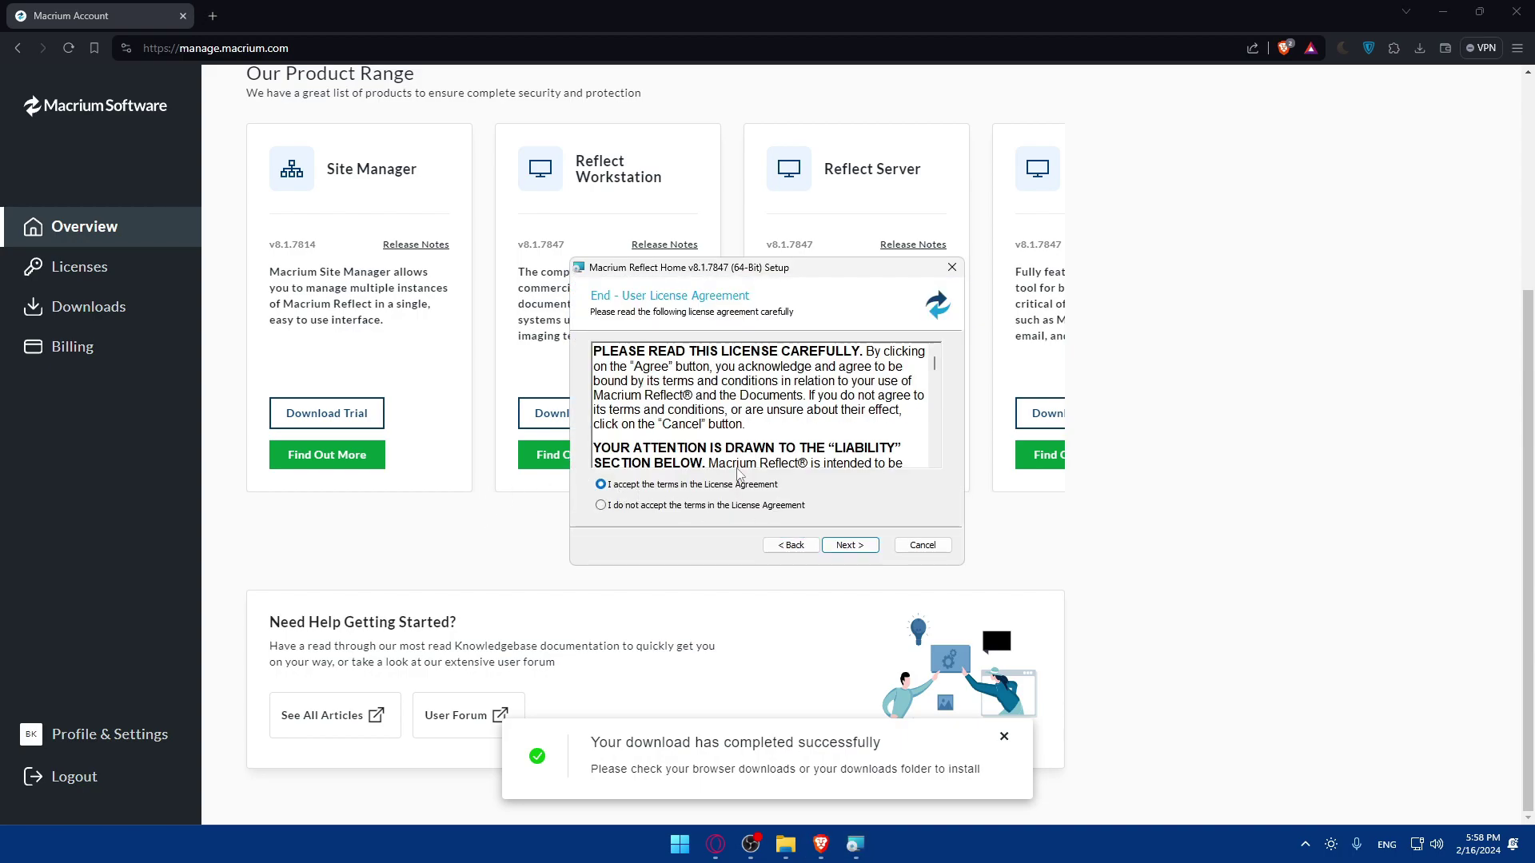
{"action": "scroll", "coordinate": [742, 448], "scroll_direction": "down", "scroll_amount": 10}
{"action": "left_click", "coordinate": [861, 544]}
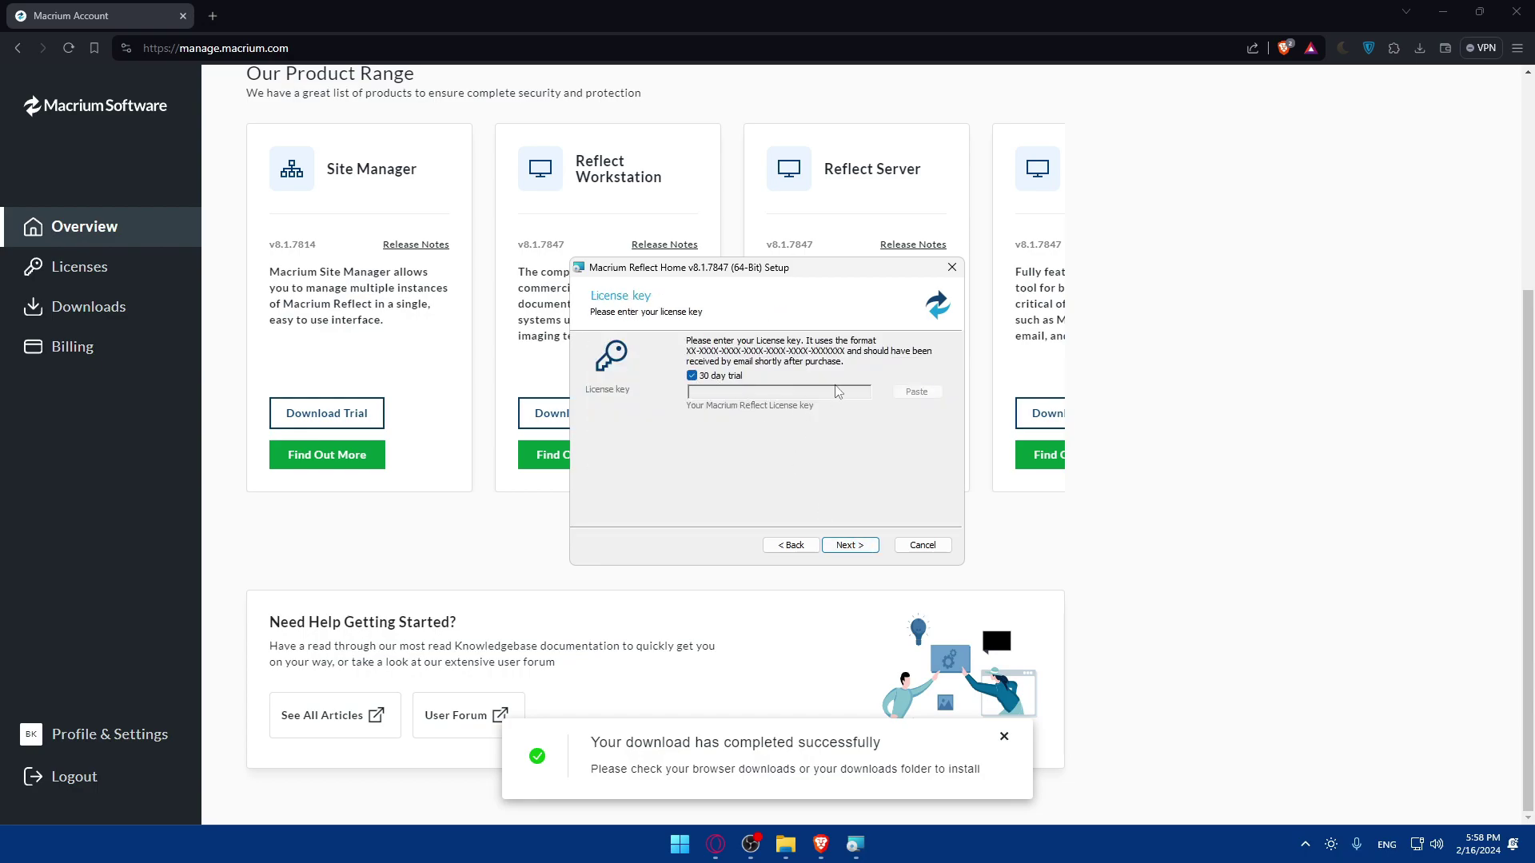
{"action": "left_click", "coordinate": [691, 377]}
{"action": "left_click", "coordinate": [691, 377]}
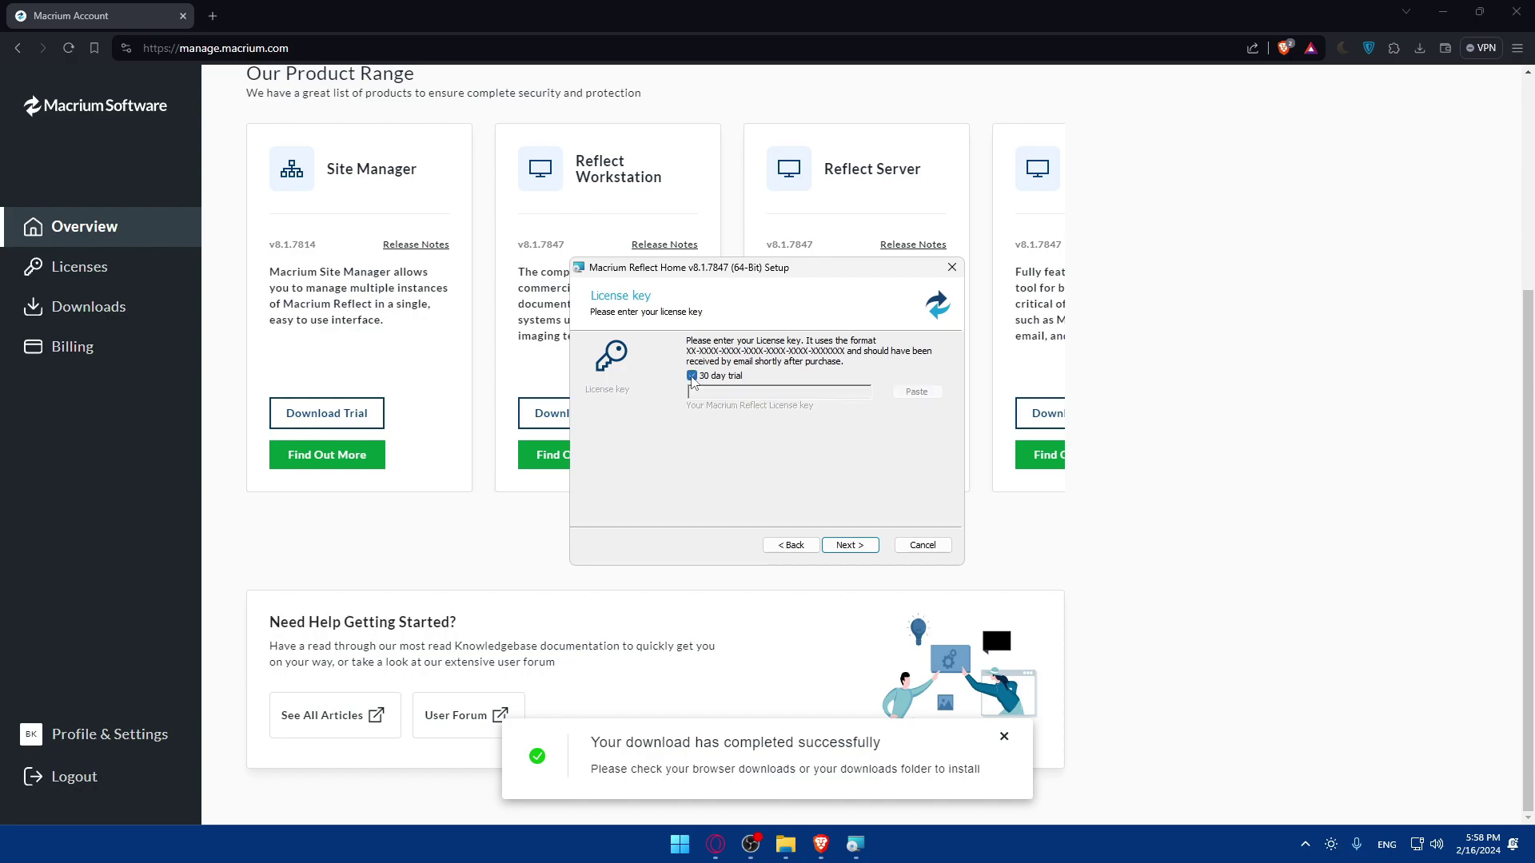
{"action": "left_click", "coordinate": [865, 545]}
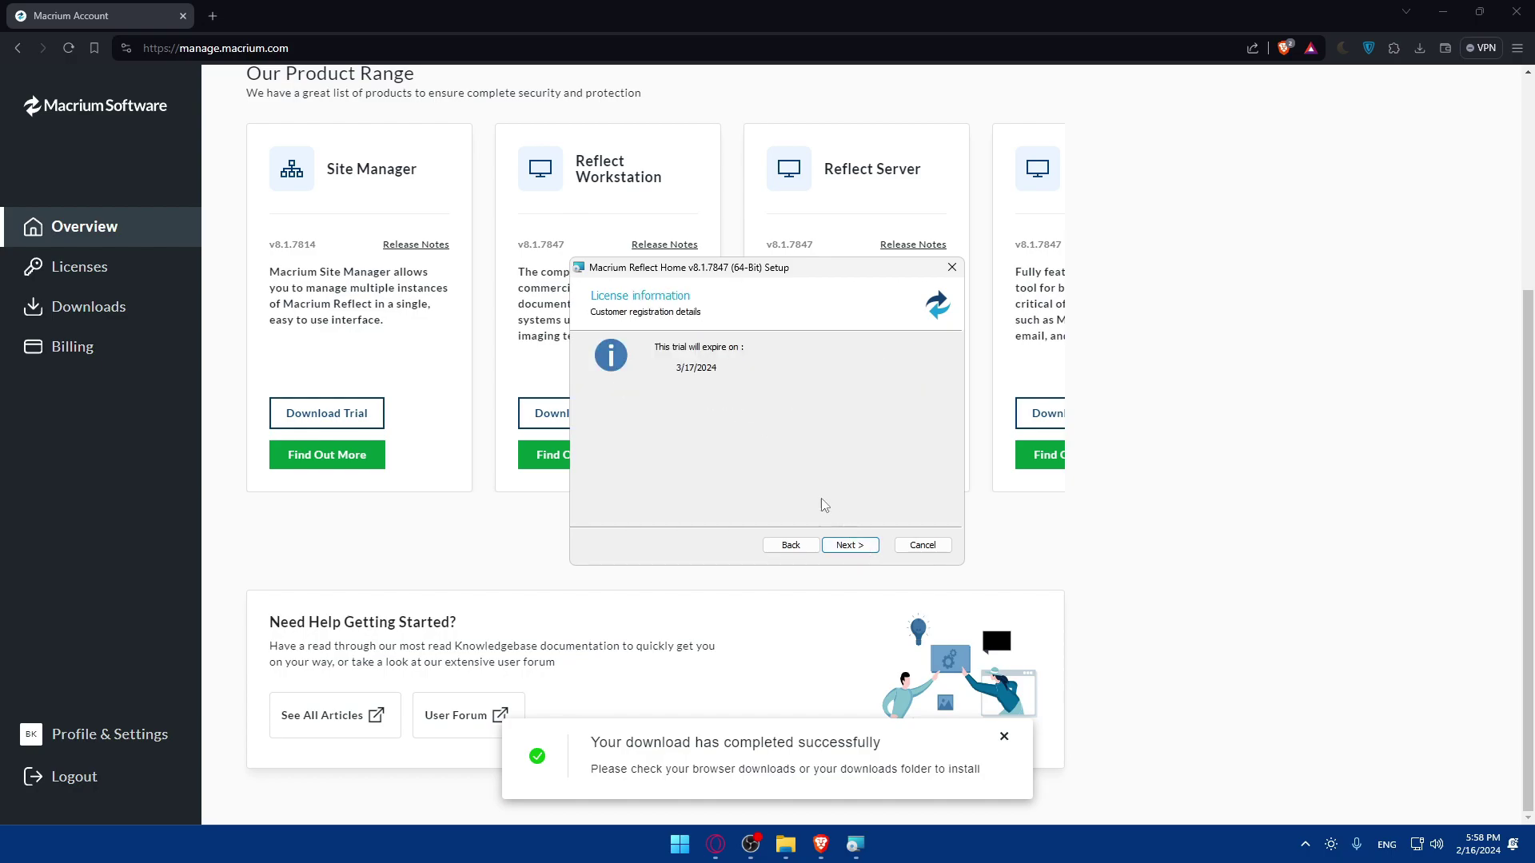
- Fix the registration e-mail and install Reflect Home with CBT, Image Guardian, viBoot and a desktop shortcut
{"action": "left_click", "coordinate": [849, 546]}
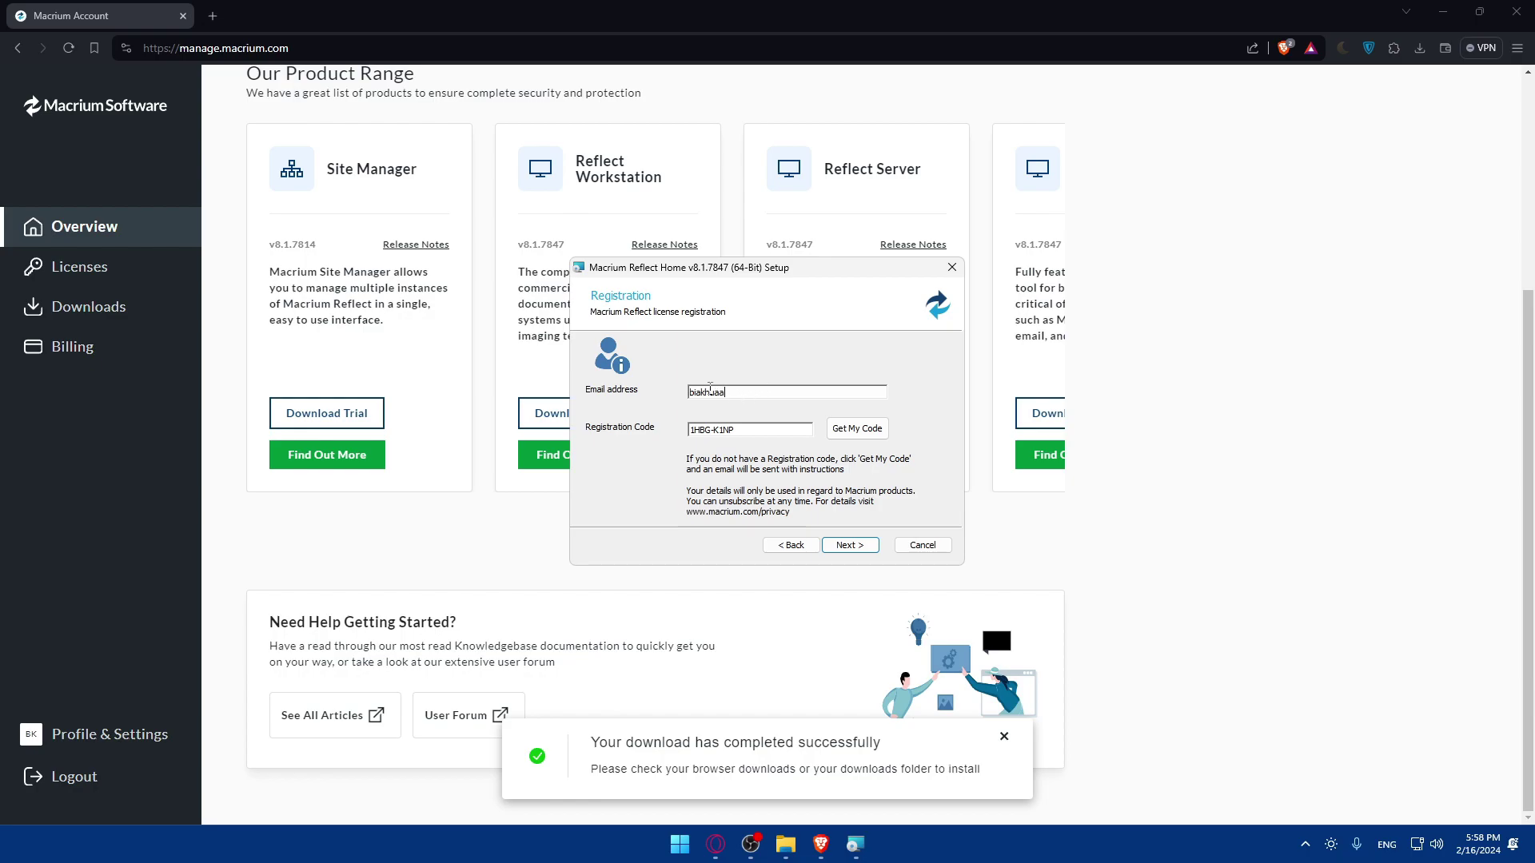
{"action": "left_click", "coordinate": [700, 393]}
{"action": "type", "text": "b"}
{"action": "left_click", "coordinate": [851, 548]}
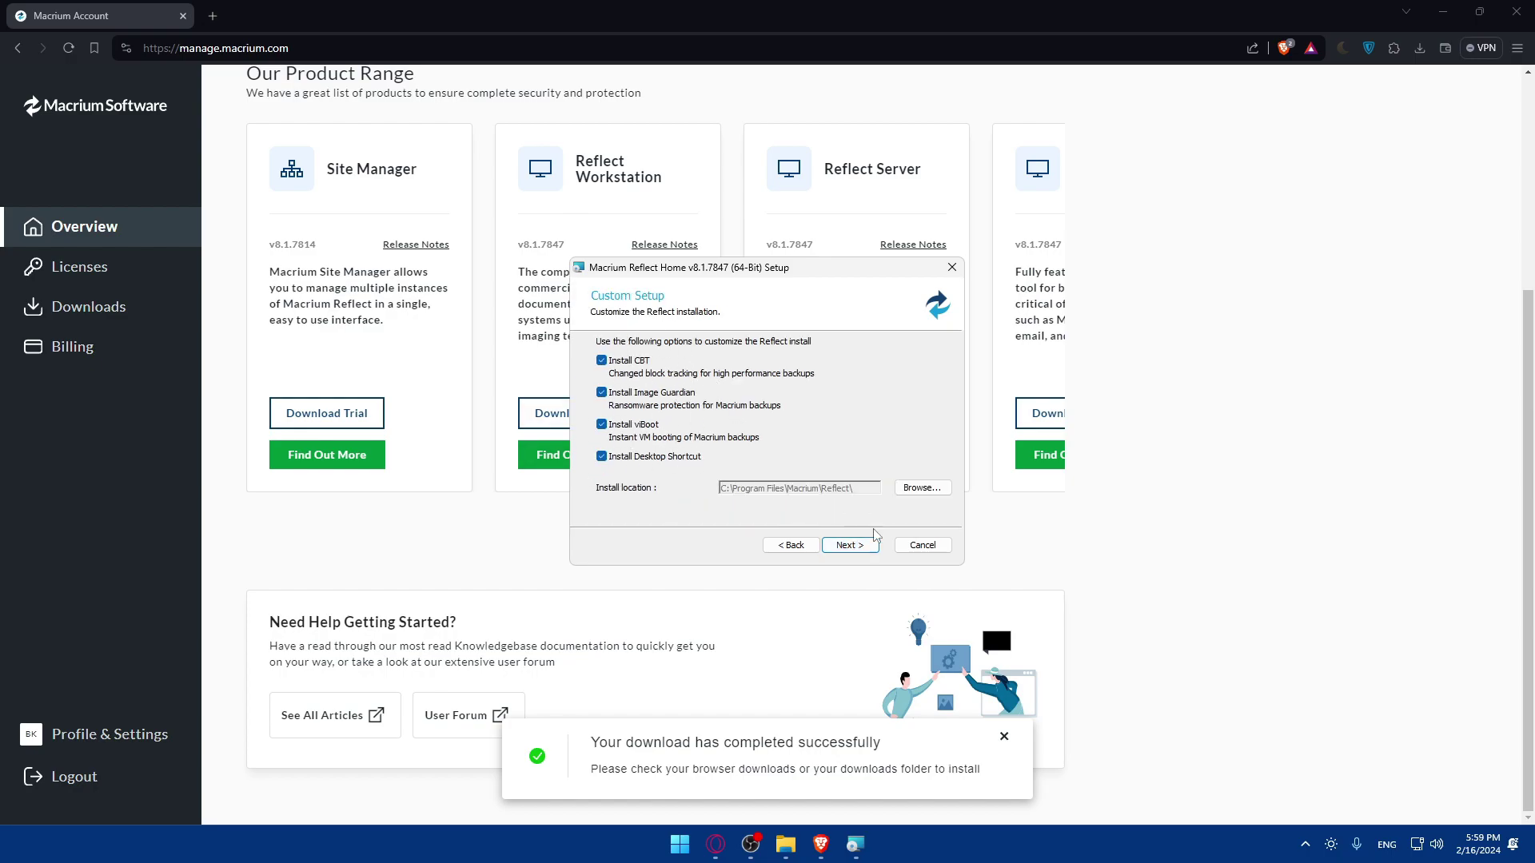
{"action": "left_click", "coordinate": [862, 552]}
{"action": "left_click", "coordinate": [847, 543]}
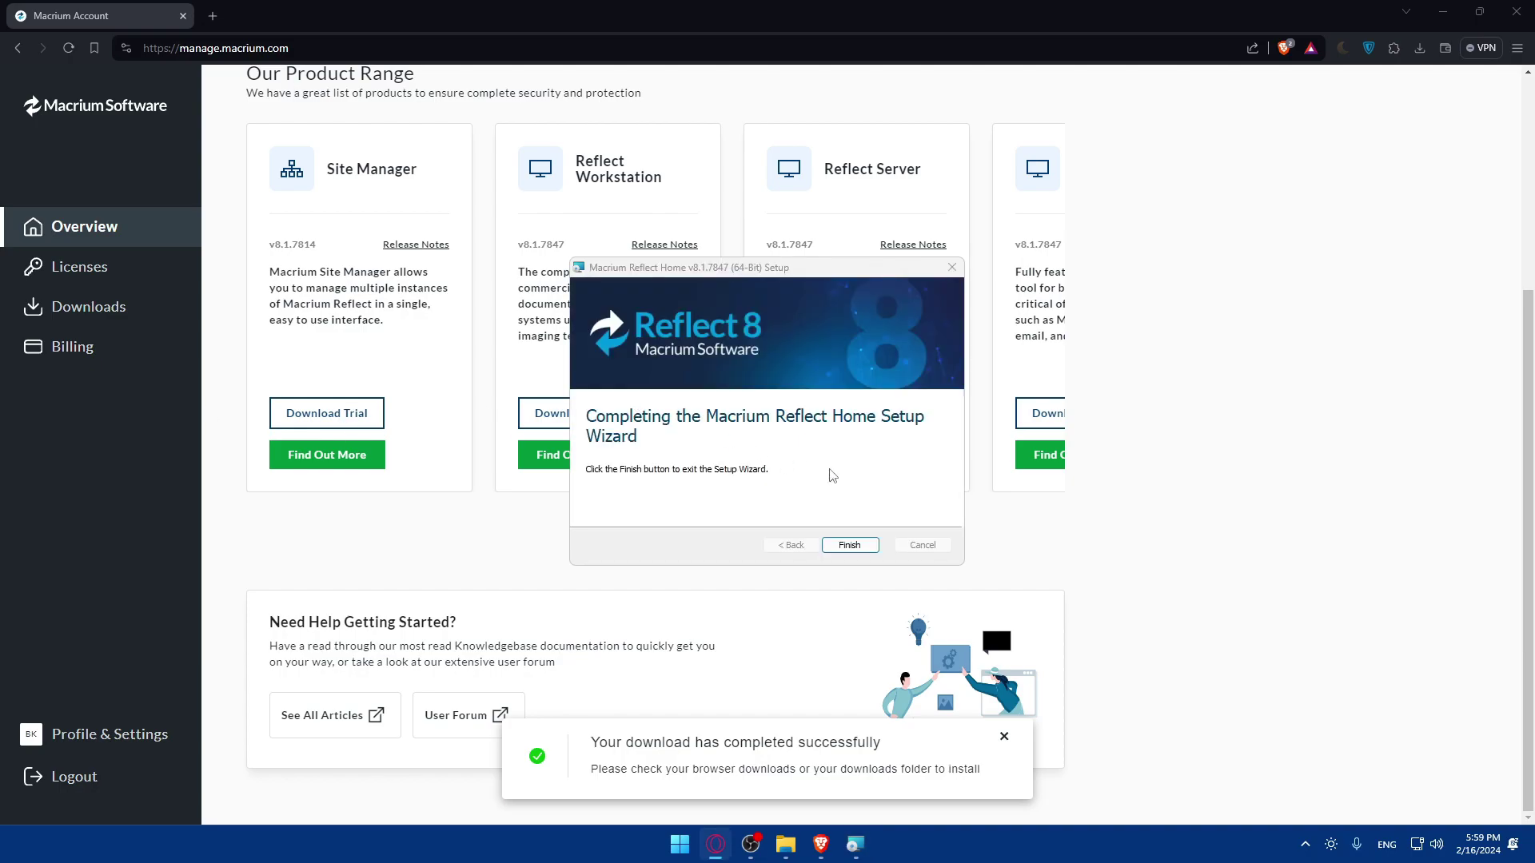
- Finish the setup wizard, decline the restart, and dismiss the browser's download-completed notice
{"action": "left_click", "coordinate": [849, 546]}
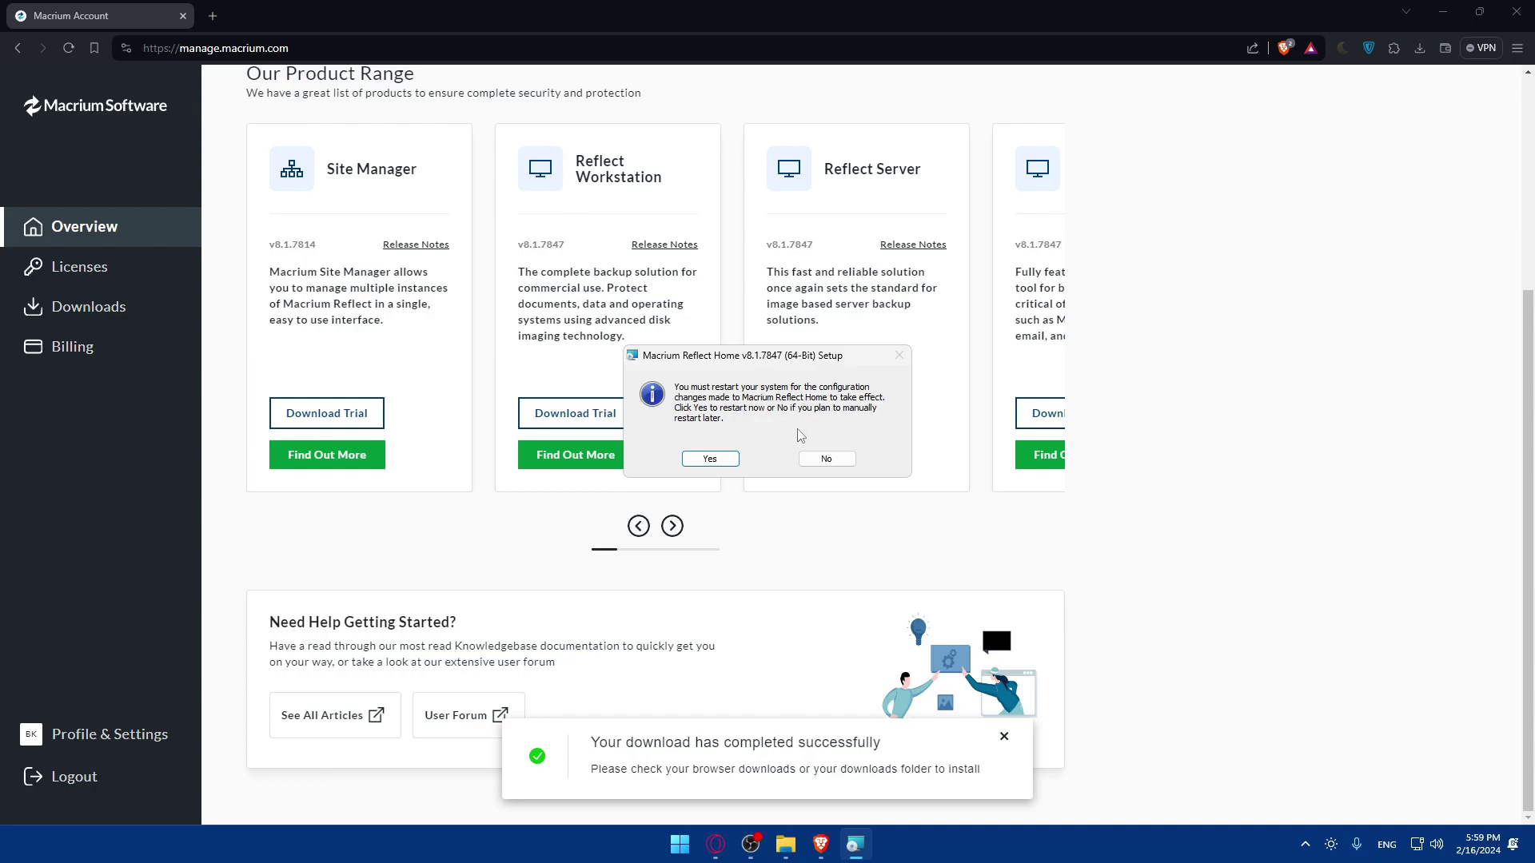
{"action": "left_click", "coordinate": [826, 459]}
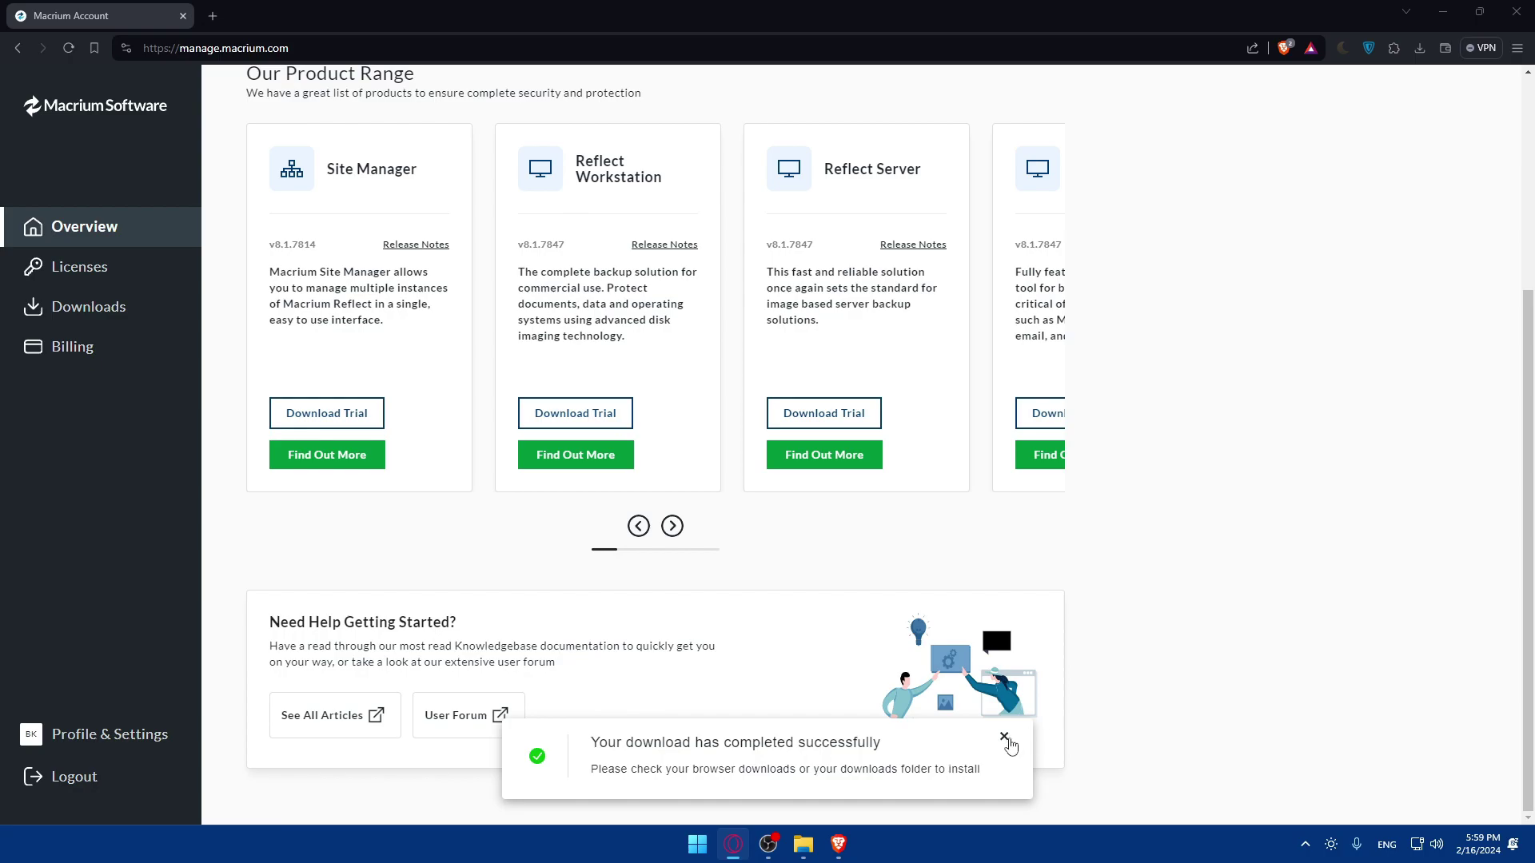
{"action": "left_click", "coordinate": [1006, 739]}
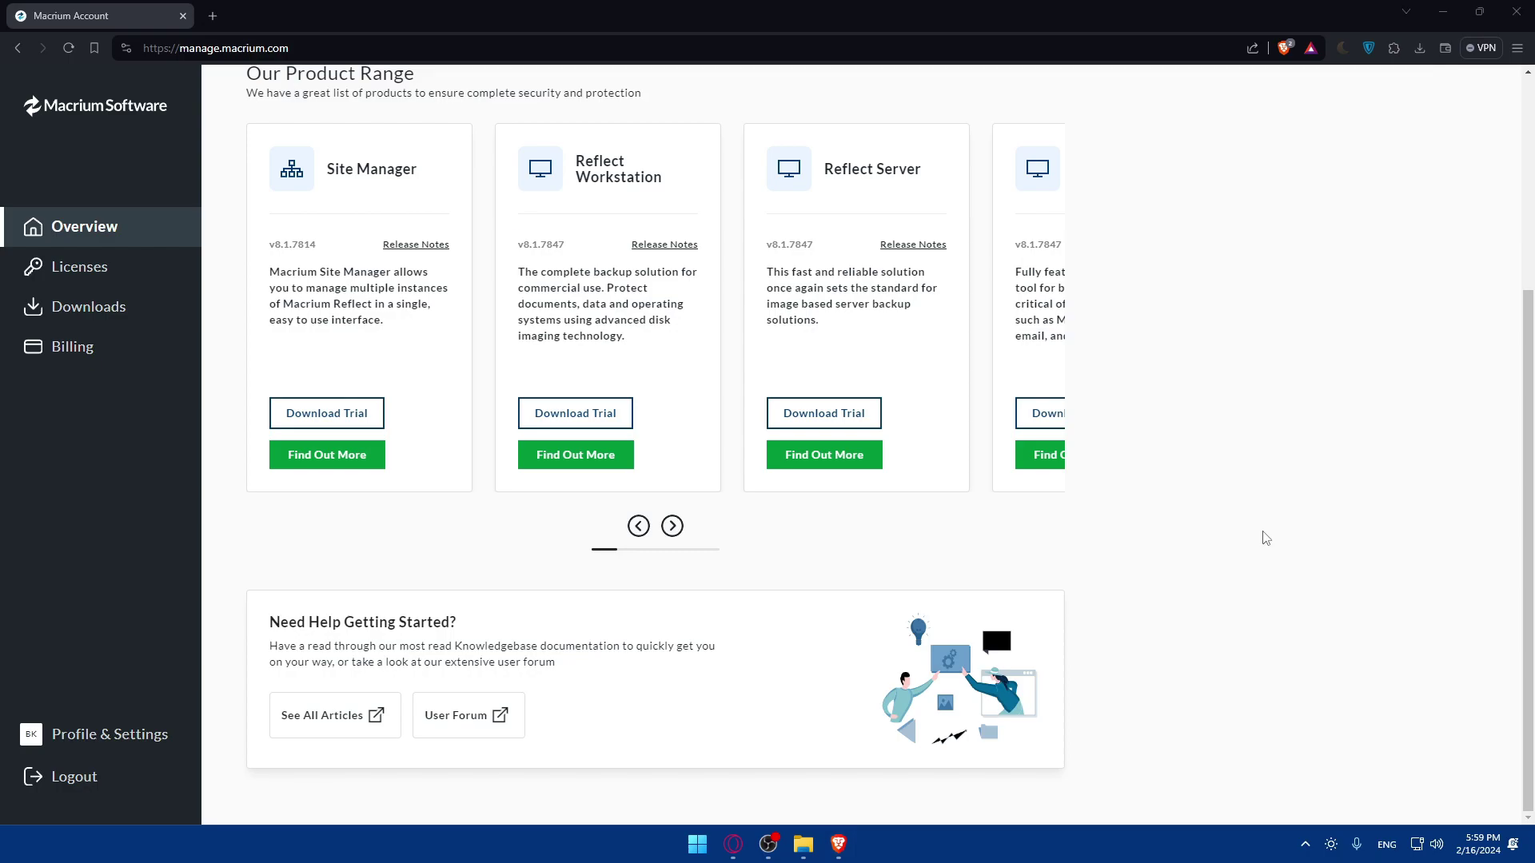
- Launch Macrium Reflect by searching 'macrium reflect' from the Windows search
{"action": "key", "text": "super"}
{"action": "type", "text": "macrium reflect"}
{"action": "key", "text": "Return"}
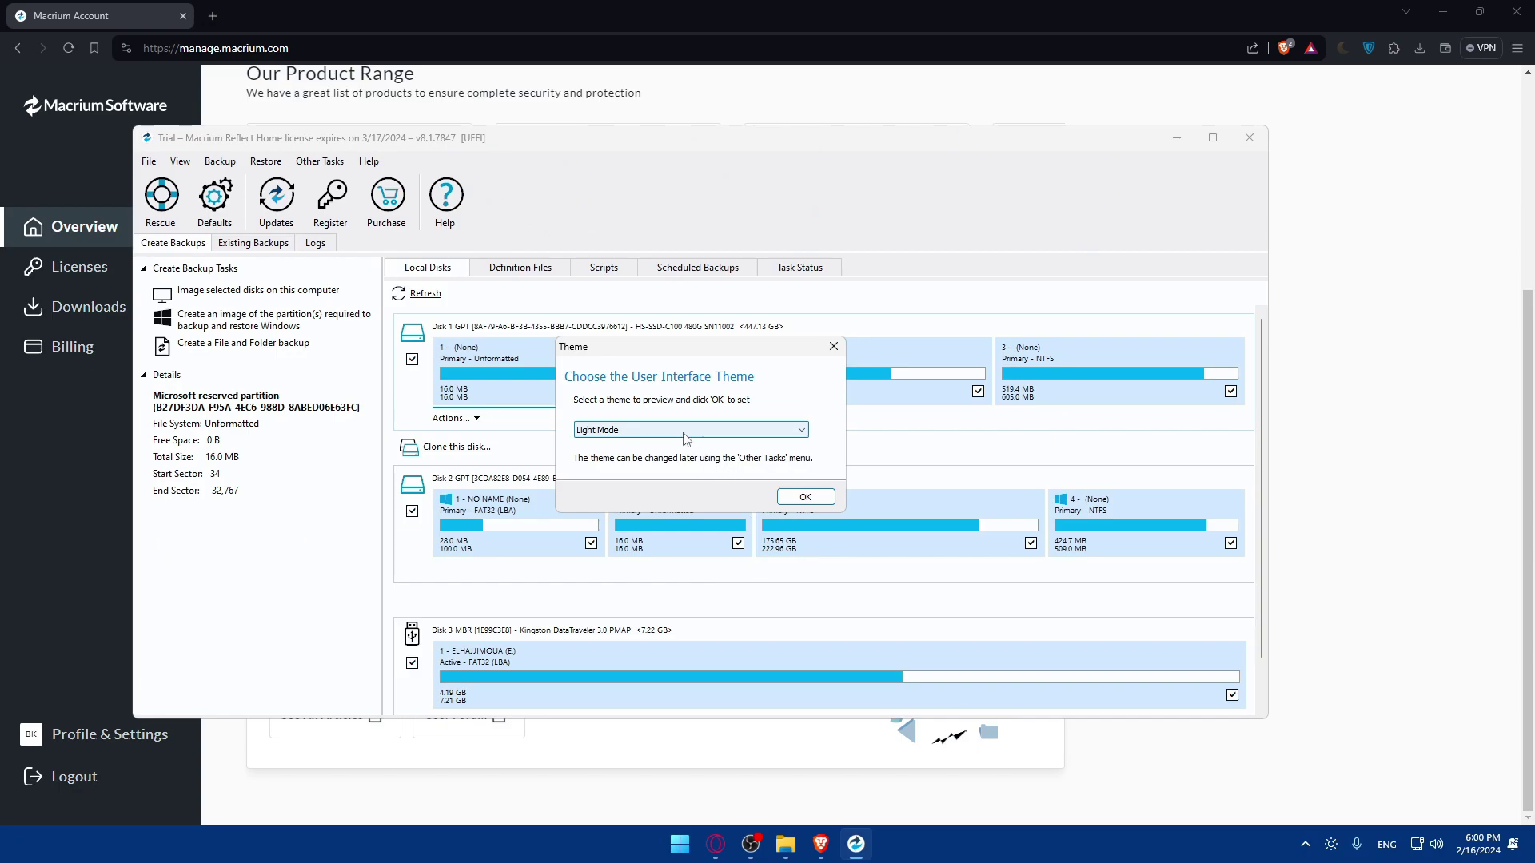
- Preview the Dark Mode Blue, Light Gray, High Contrast Orange and Windows Color themes, then confirm the final theme
{"action": "left_click", "coordinate": [689, 431]}
{"action": "left_click", "coordinate": [661, 455]}
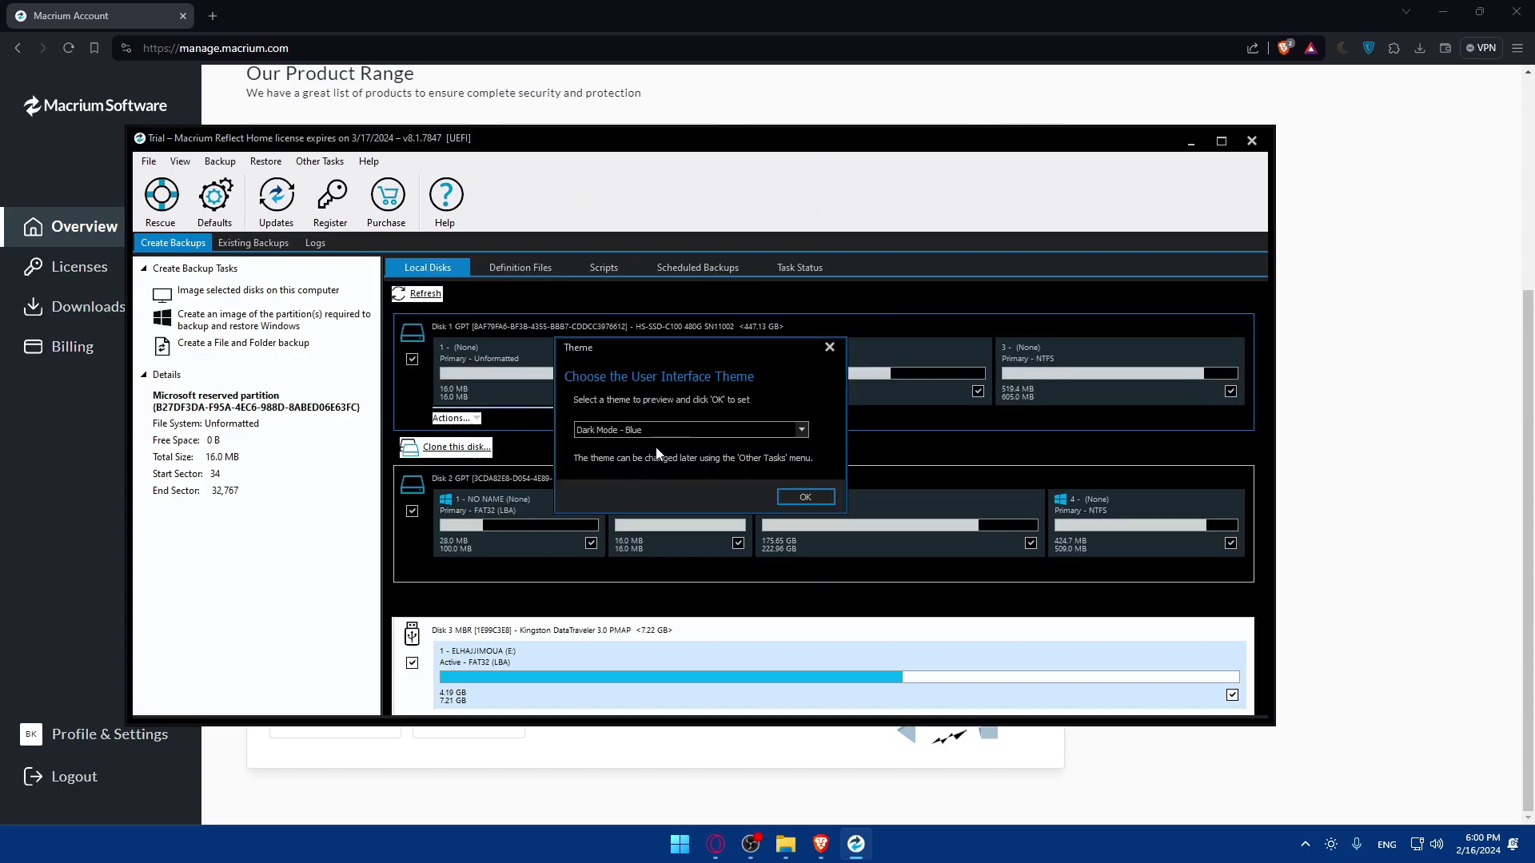
{"action": "left_click", "coordinate": [653, 432]}
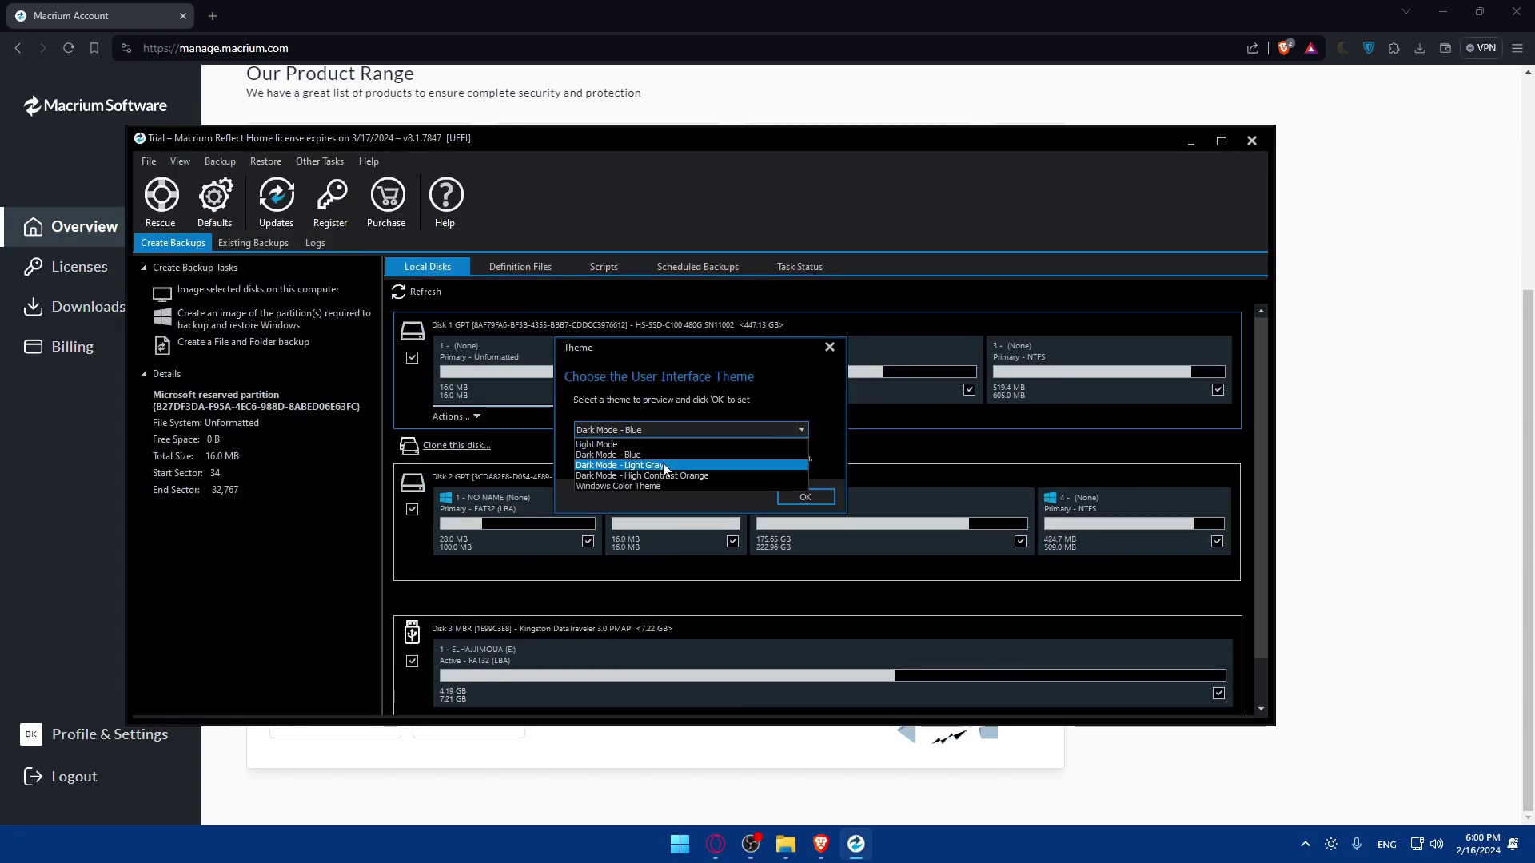
{"action": "left_click", "coordinate": [664, 466]}
{"action": "left_click", "coordinate": [672, 429]}
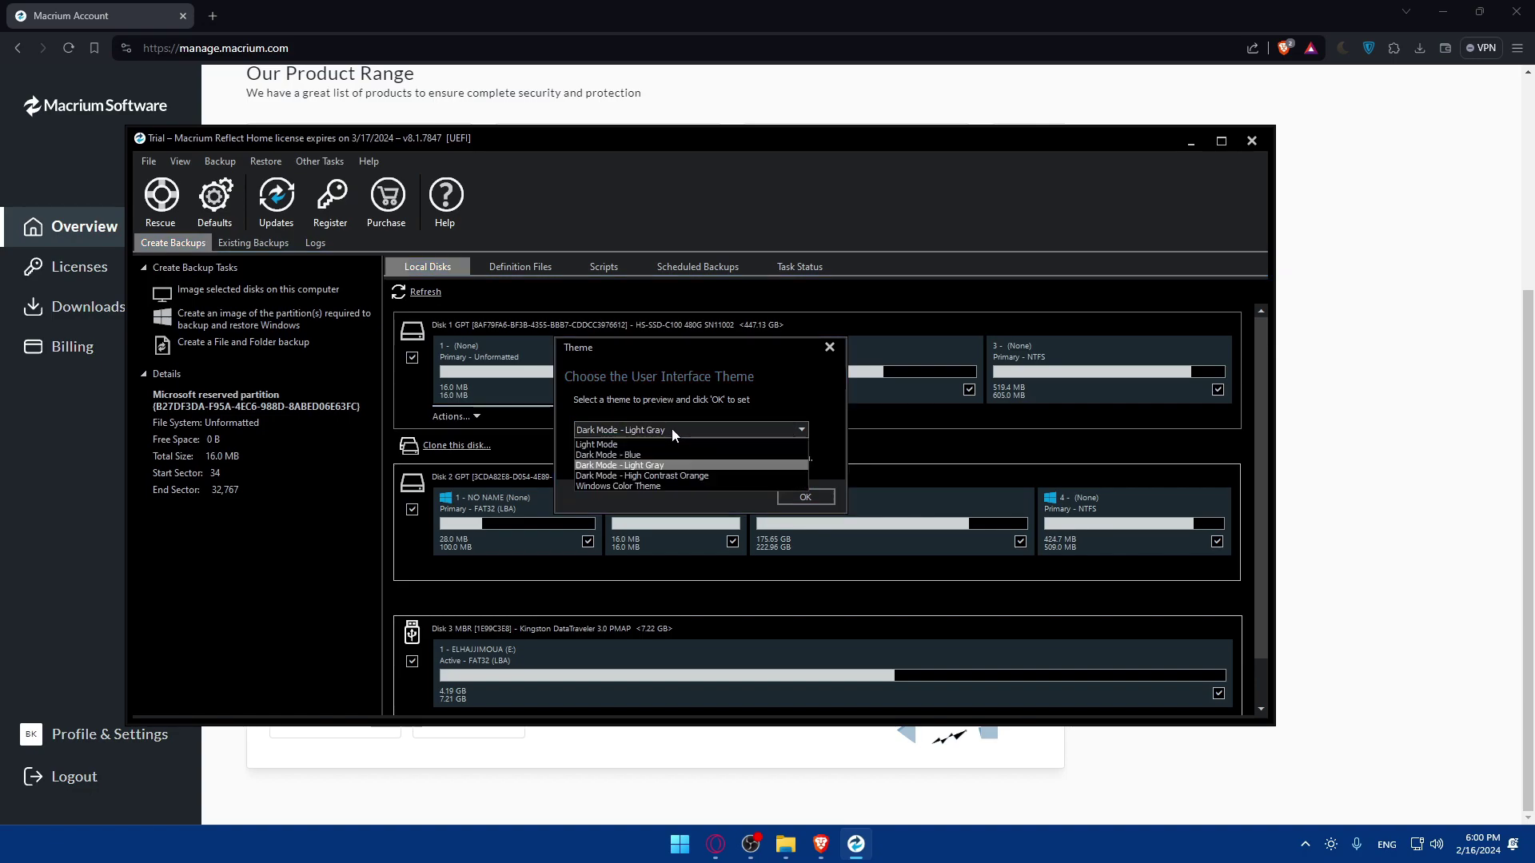
{"action": "left_click", "coordinate": [670, 477]}
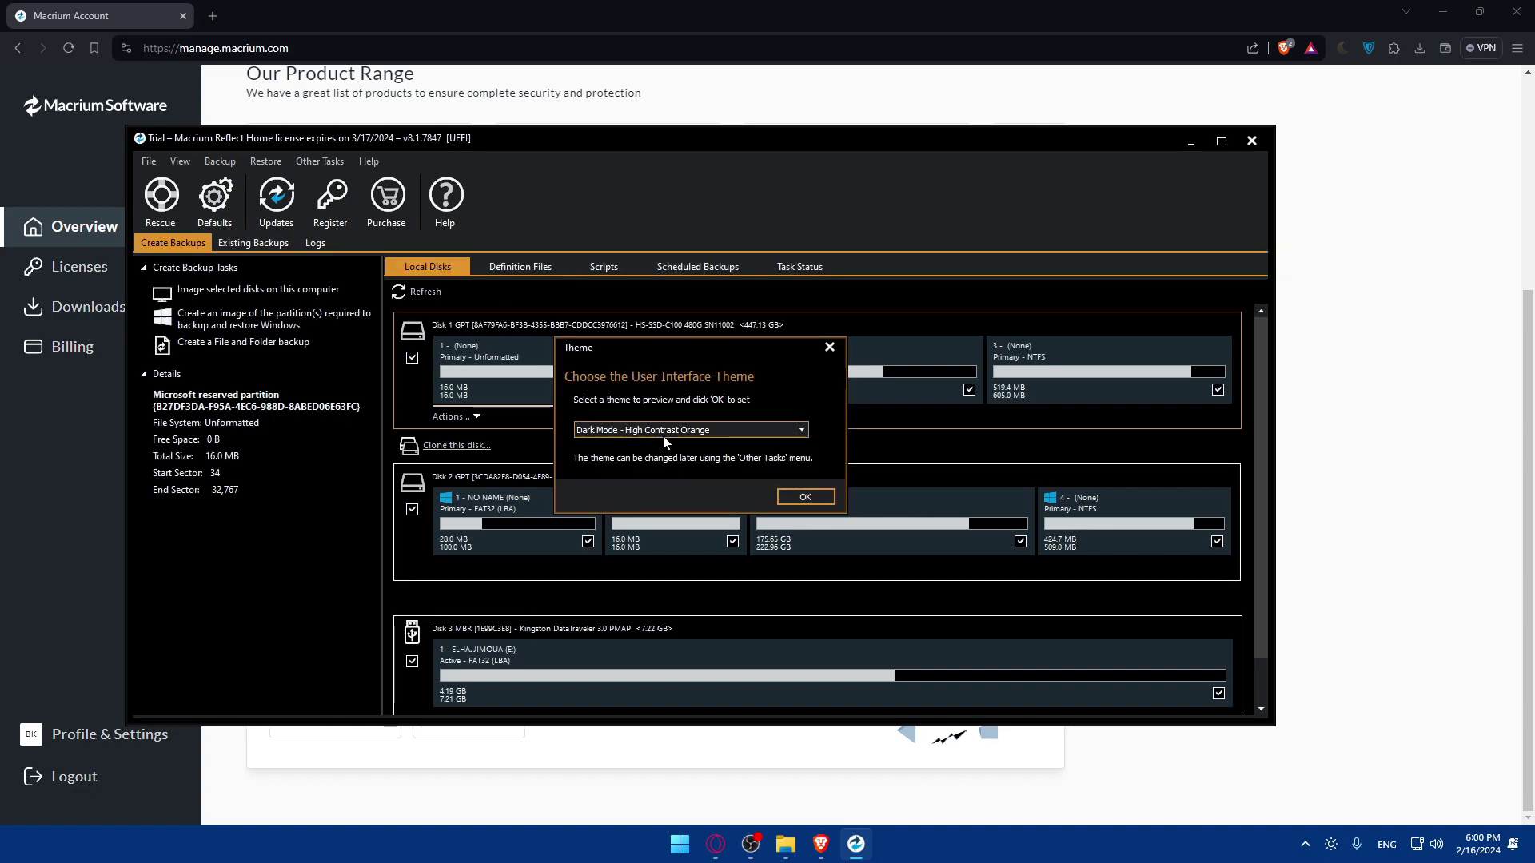
{"action": "left_click", "coordinate": [665, 432]}
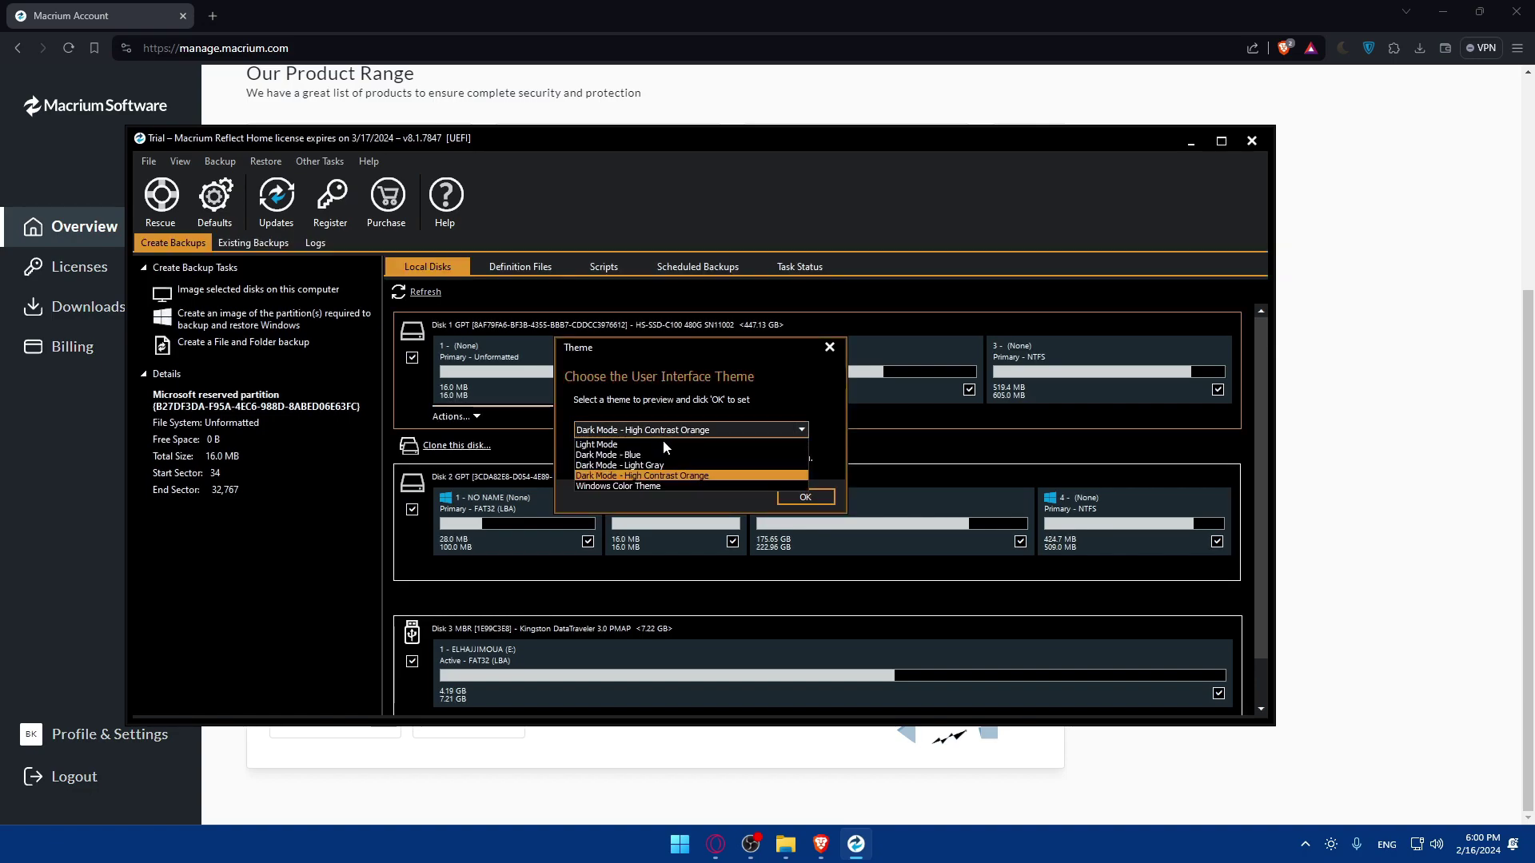
{"action": "left_click", "coordinate": [667, 486]}
{"action": "left_click", "coordinate": [806, 496]}
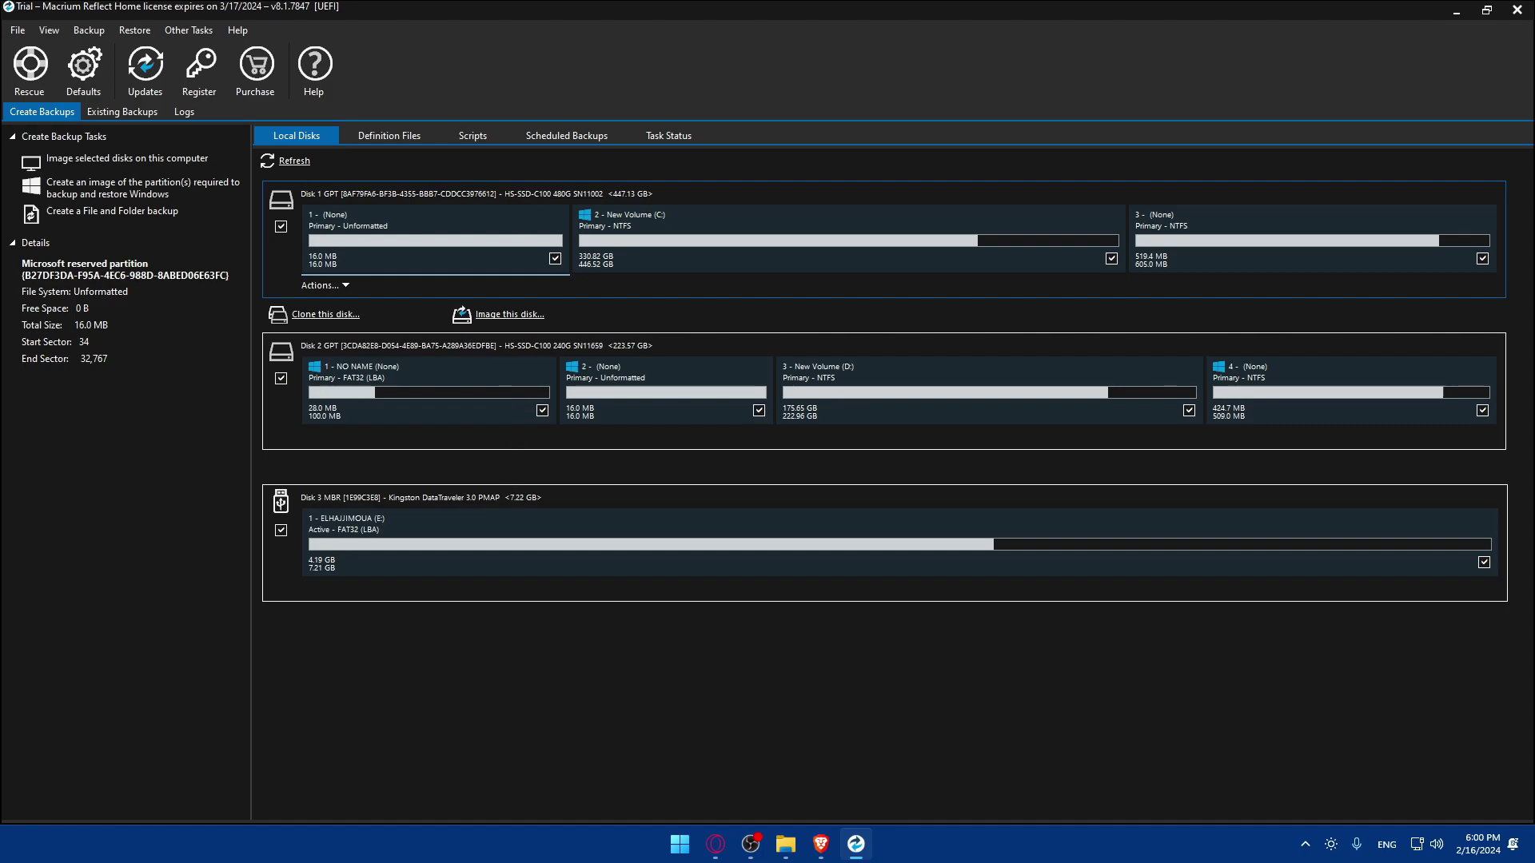
- Return to Macrium Reflect and select the New Volume (C:) partition on Disk 1 to view its details
{"action": "left_click", "coordinate": [715, 844]}
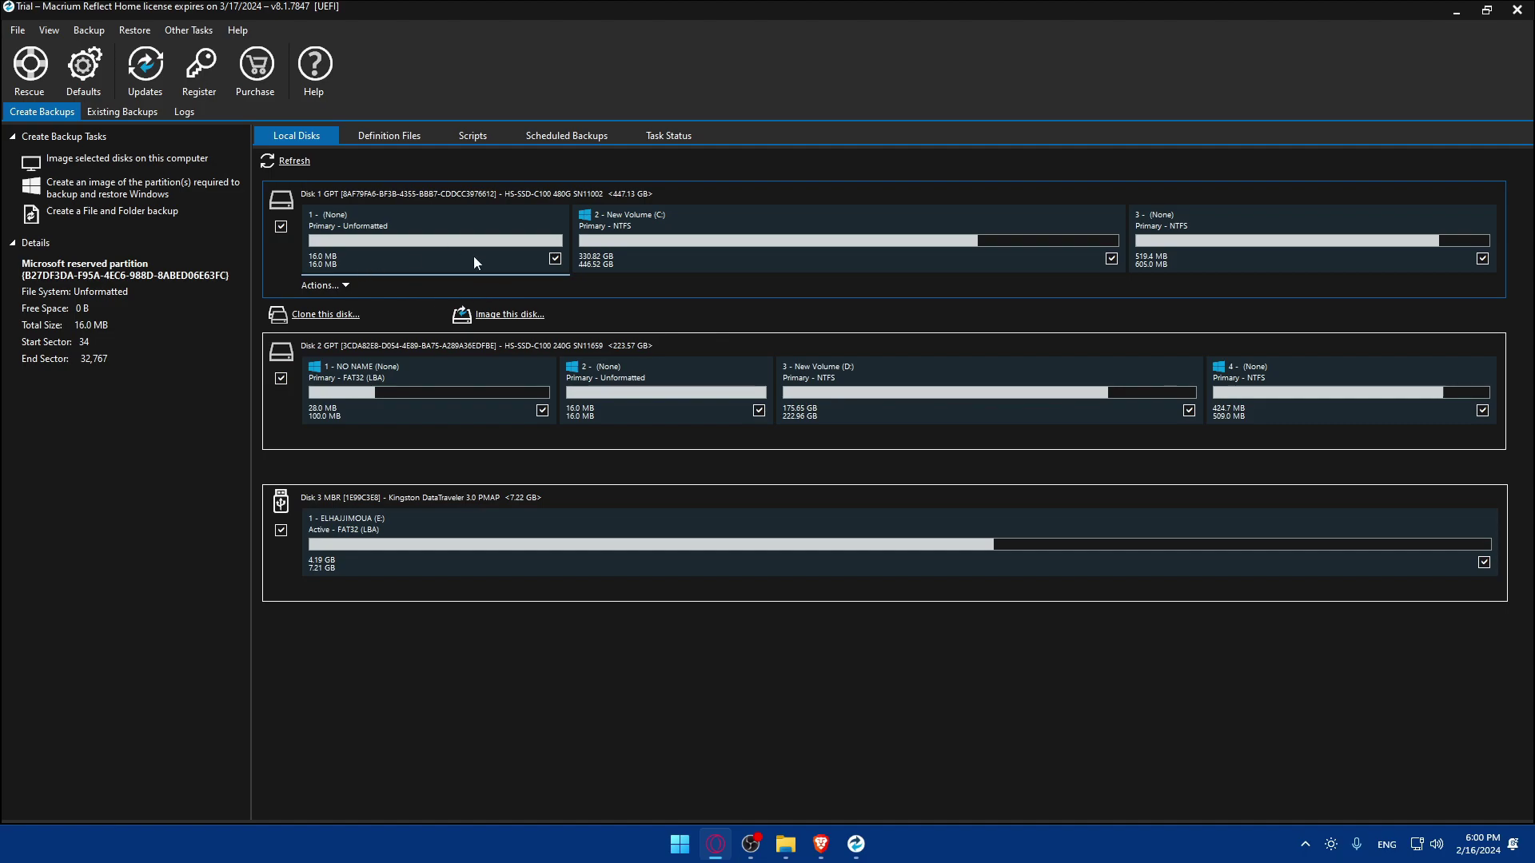
{"action": "left_click", "coordinate": [168, 482]}
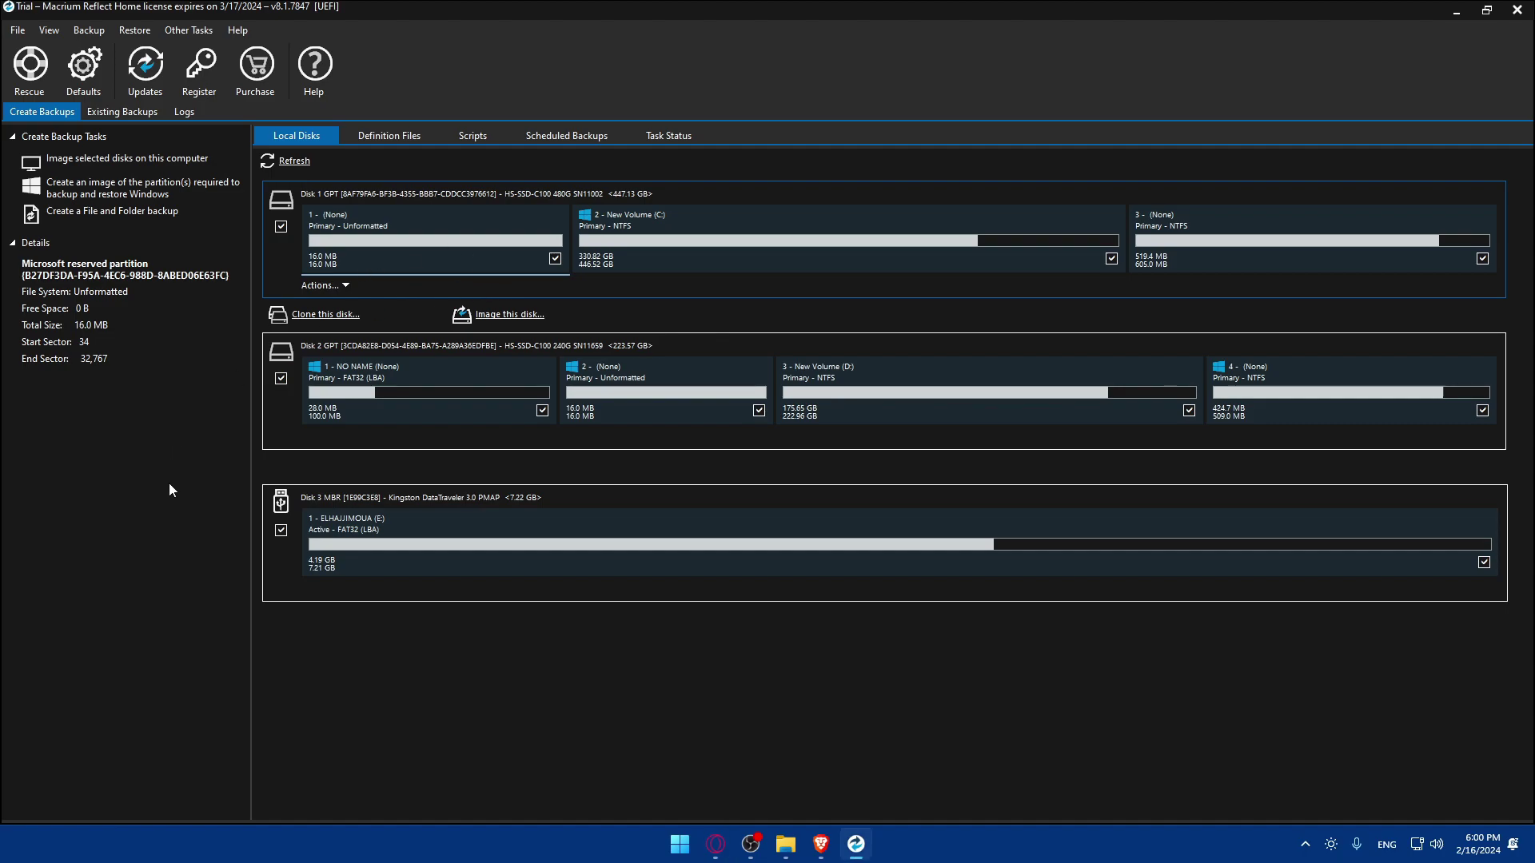
{"action": "key", "text": "alt+Tab"}
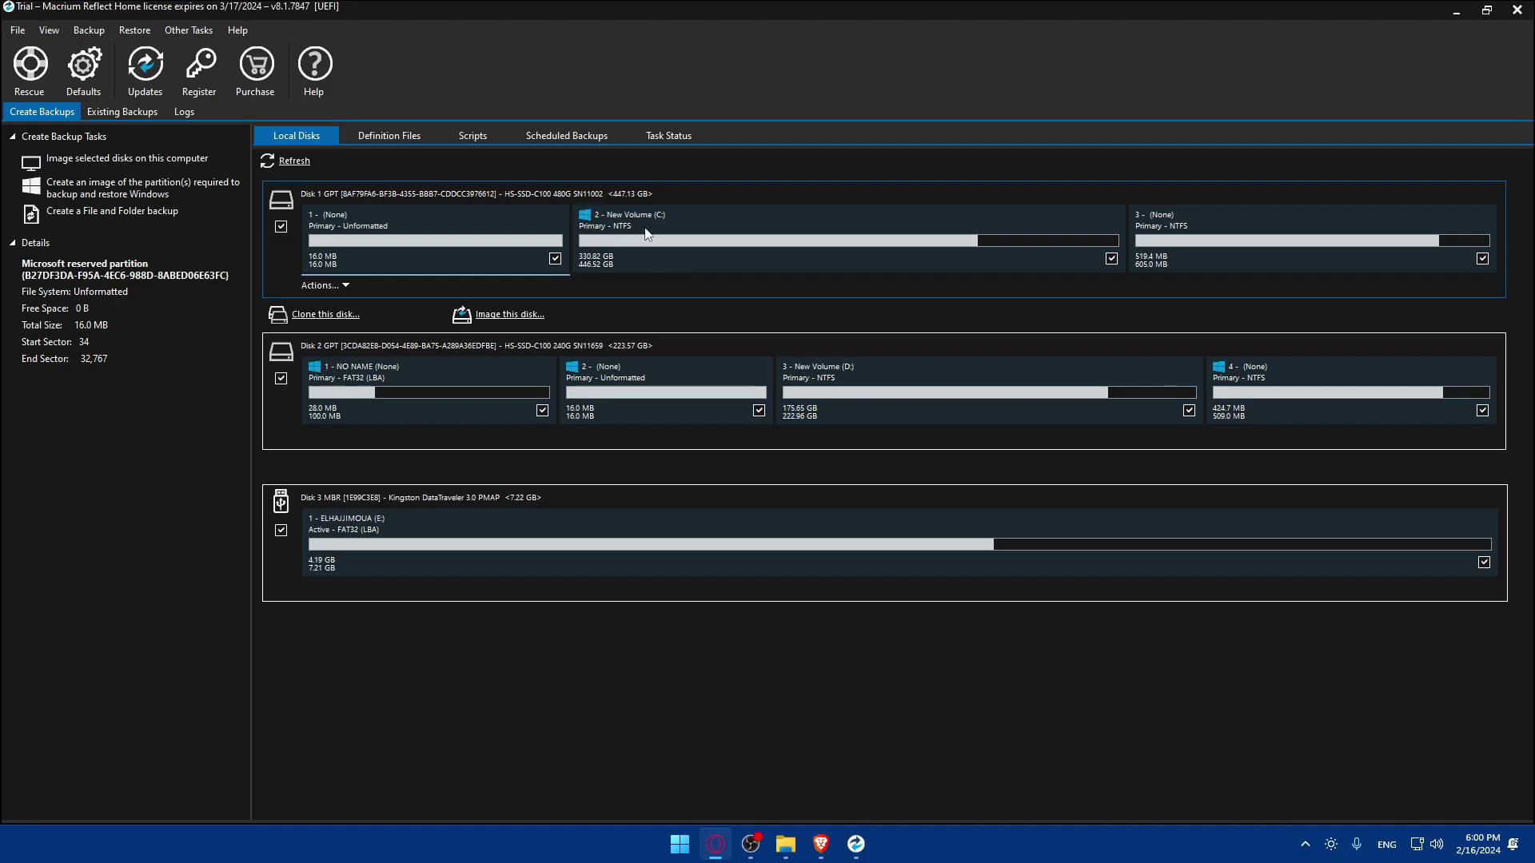
{"action": "left_click", "coordinate": [756, 218]}
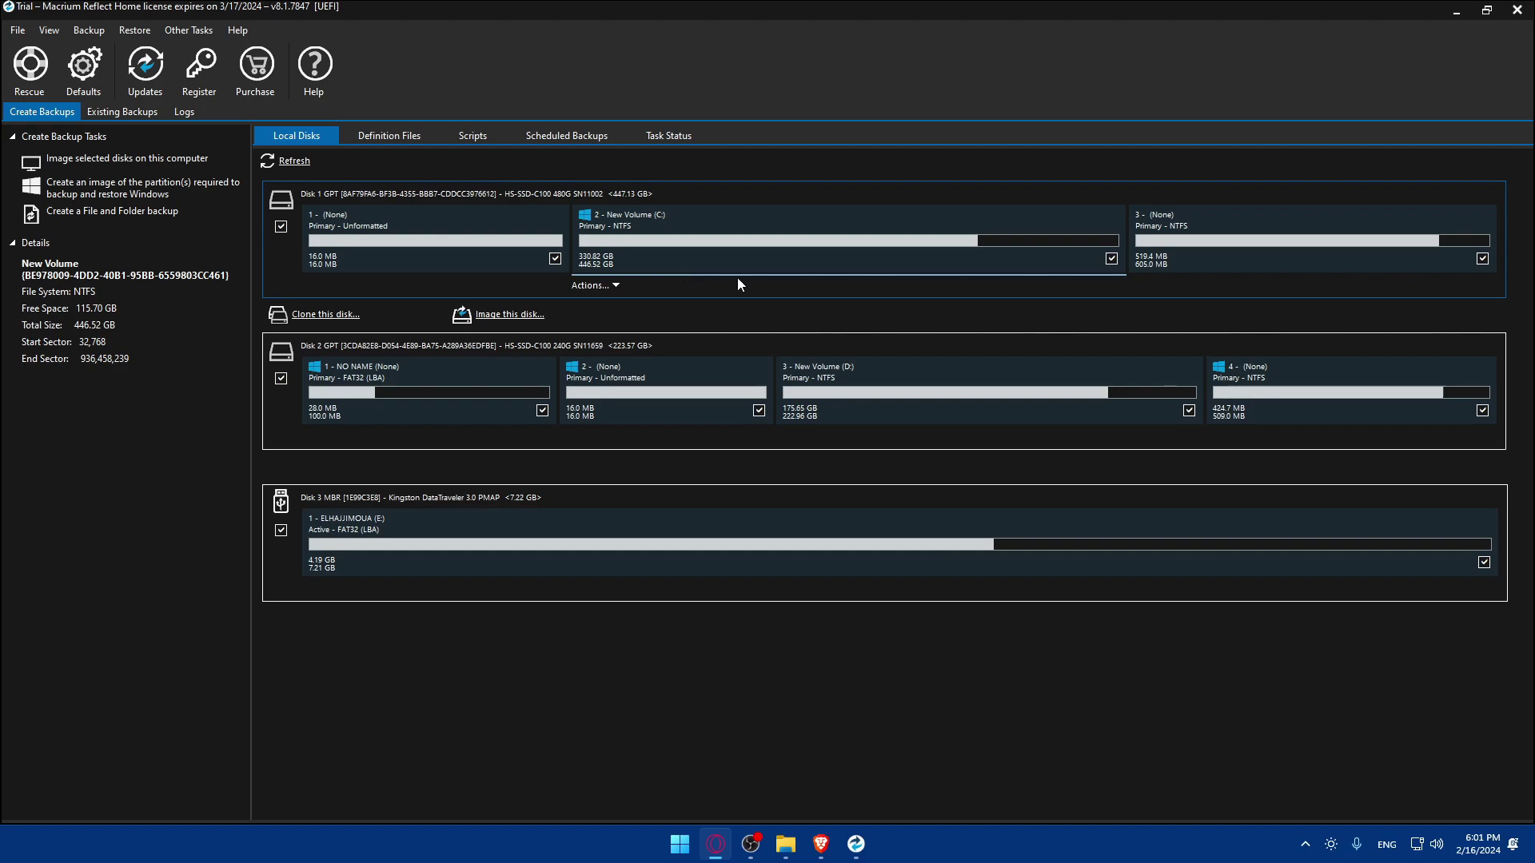
- Choose 'Image this partition only…' from the C: partition's Actions menu
{"action": "left_click", "coordinate": [832, 256]}
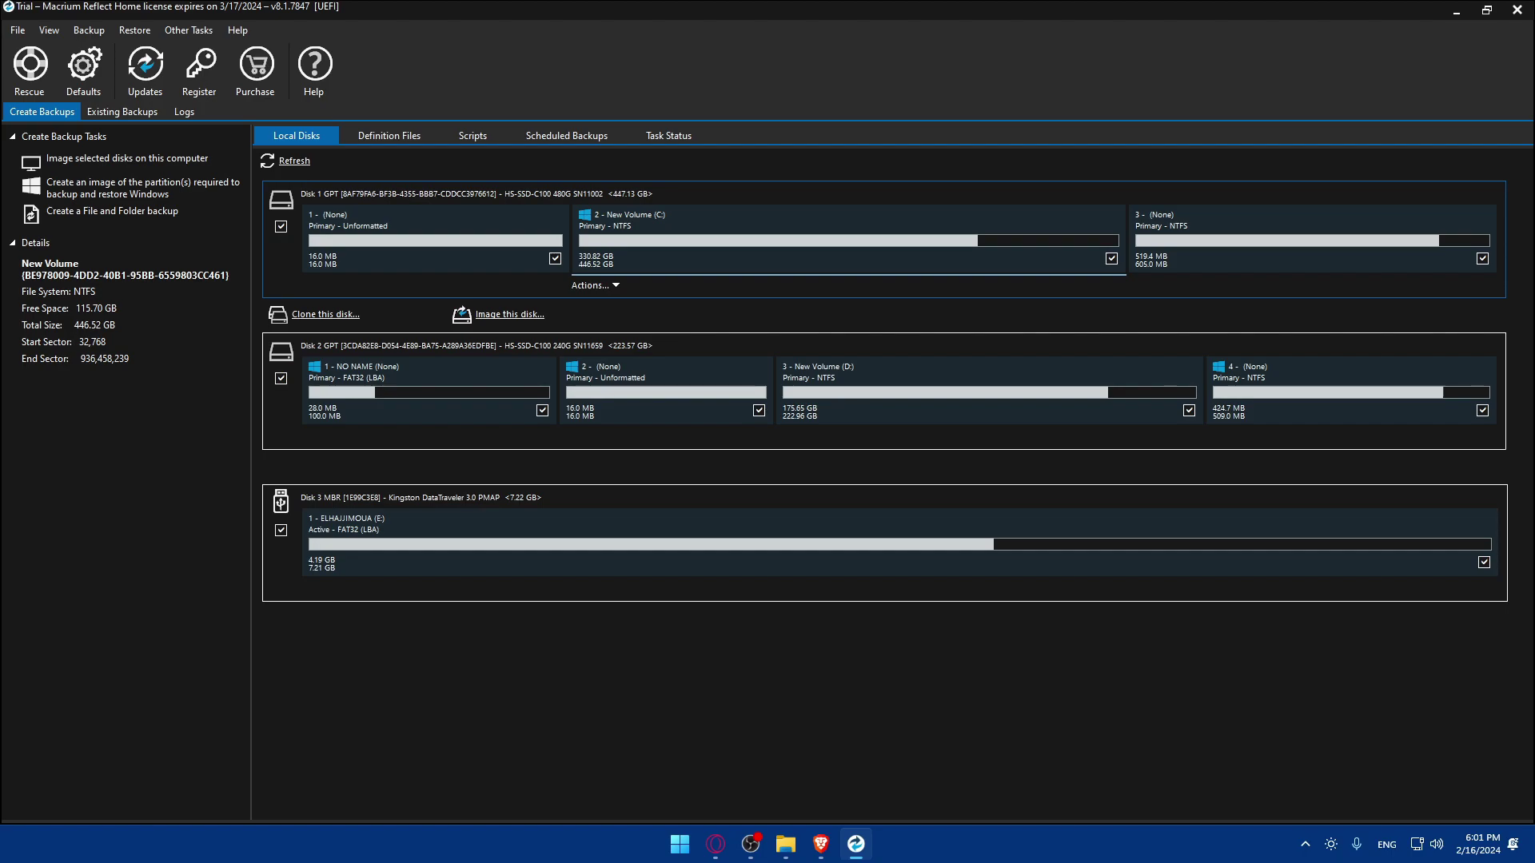
{"action": "key", "text": "super+e"}
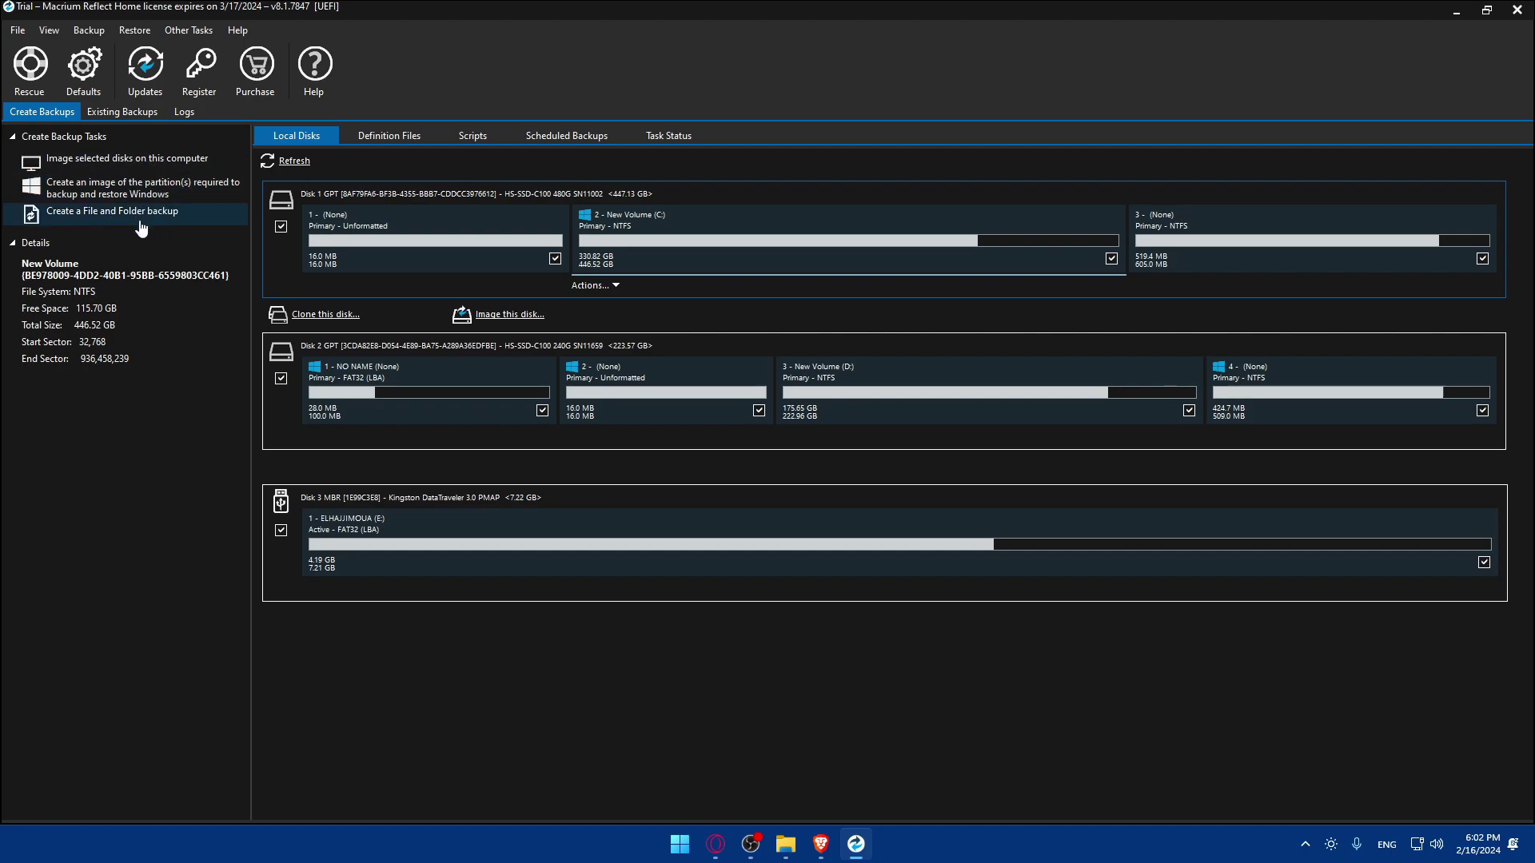
{"action": "left_click", "coordinate": [605, 286]}
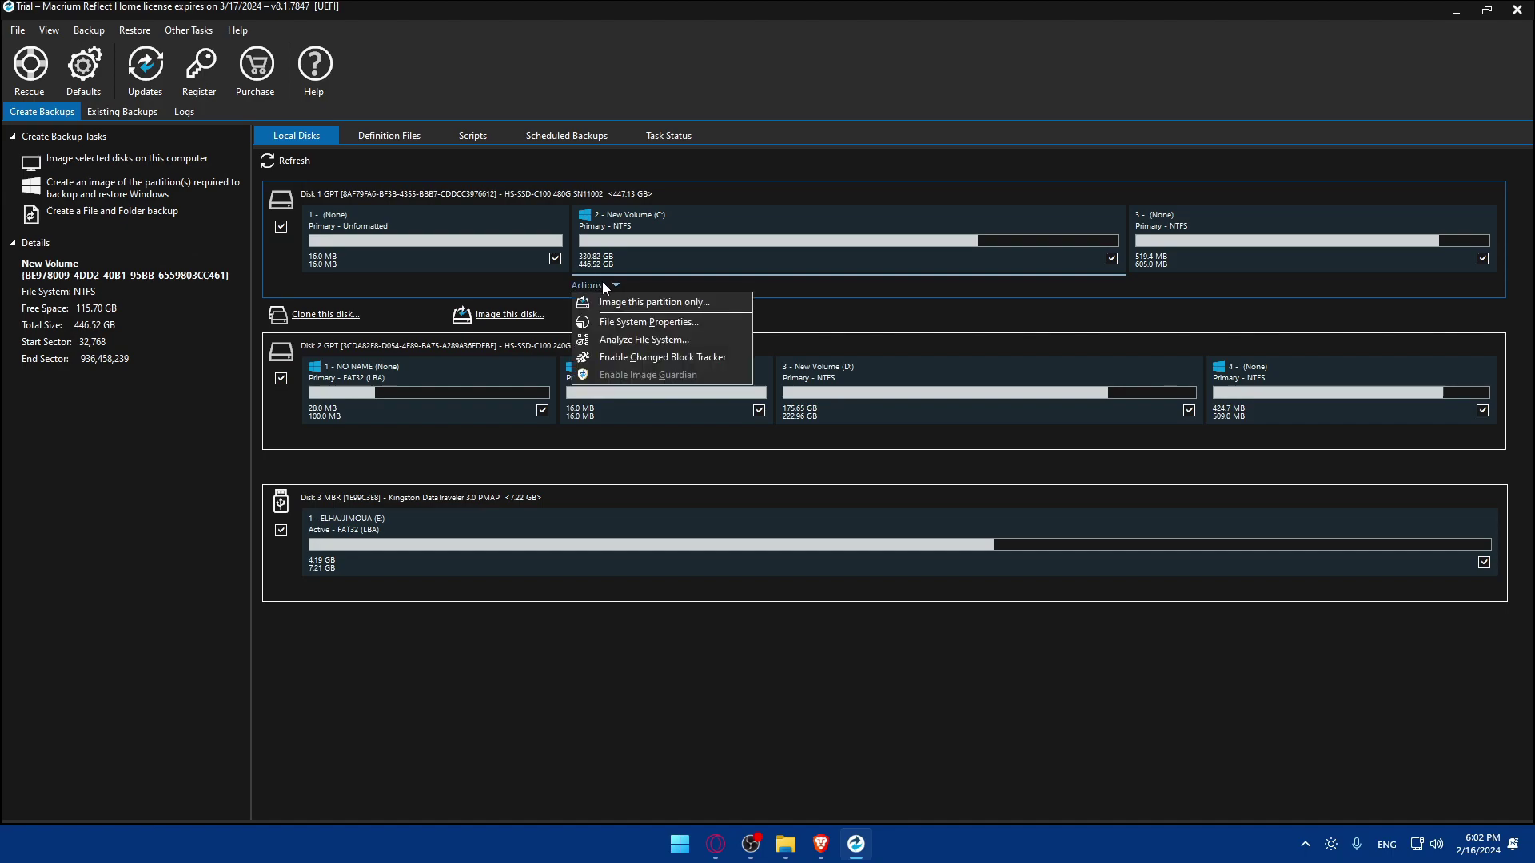
{"action": "left_click", "coordinate": [641, 309]}
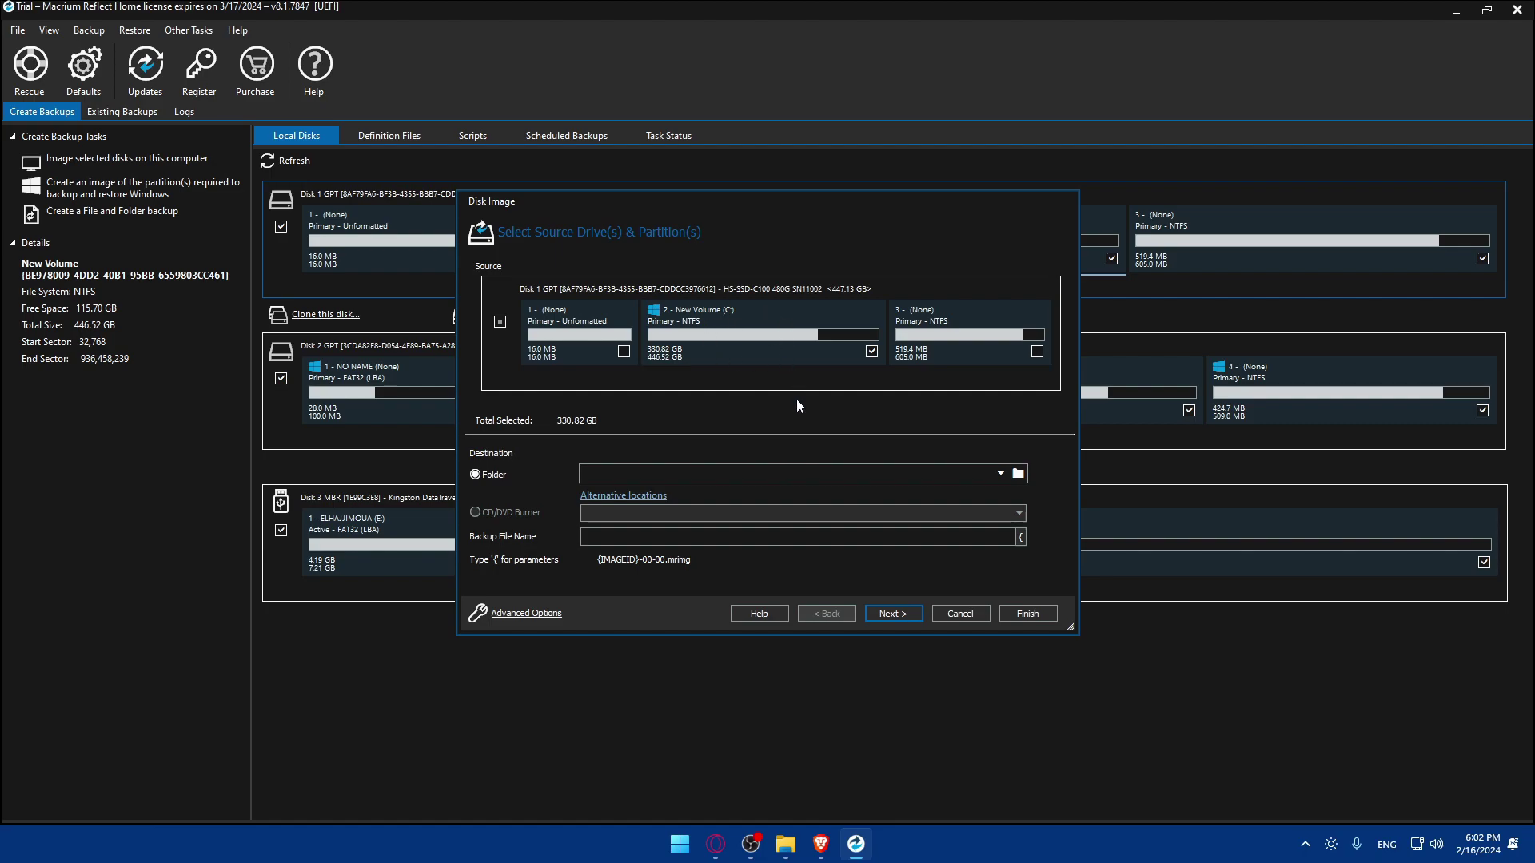
- Enter 'tesy' as the backup file name and dismiss the missing save location warning
{"action": "left_click", "coordinate": [822, 473]}
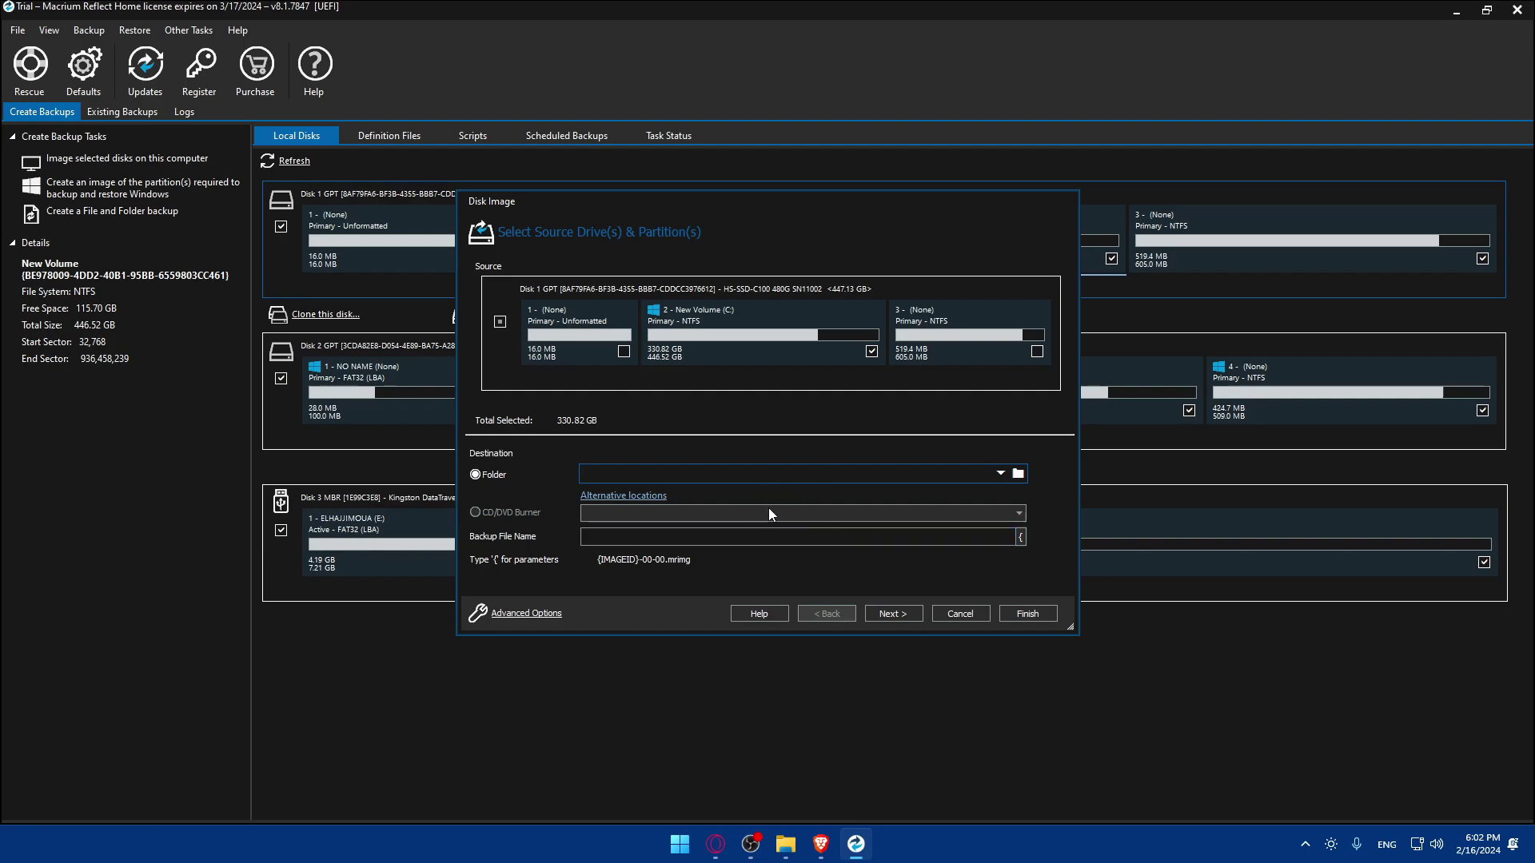
{"action": "left_click", "coordinate": [1000, 473]}
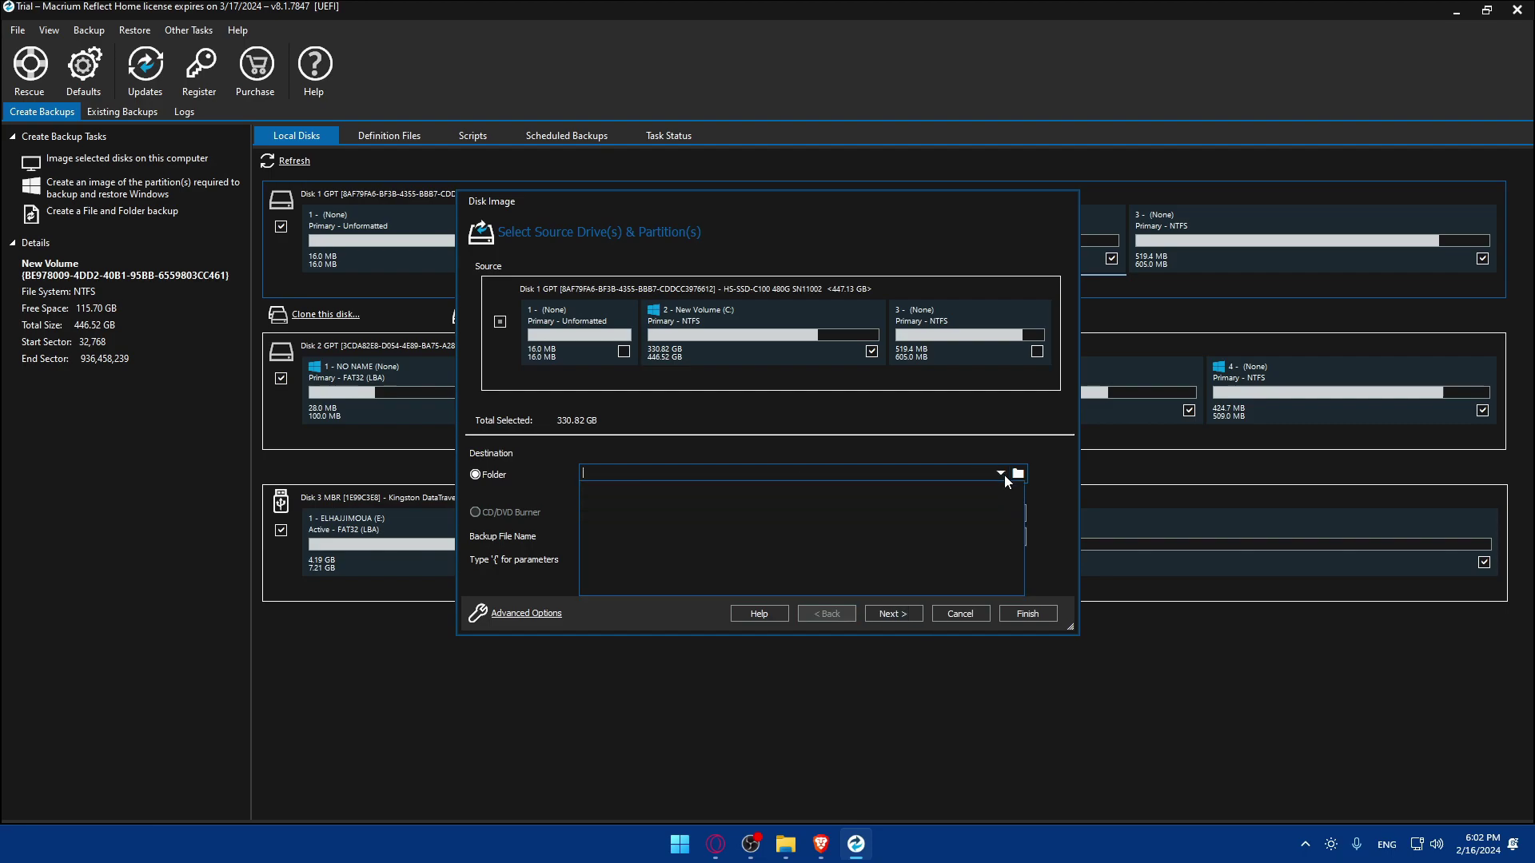
{"action": "left_click", "coordinate": [1018, 473]}
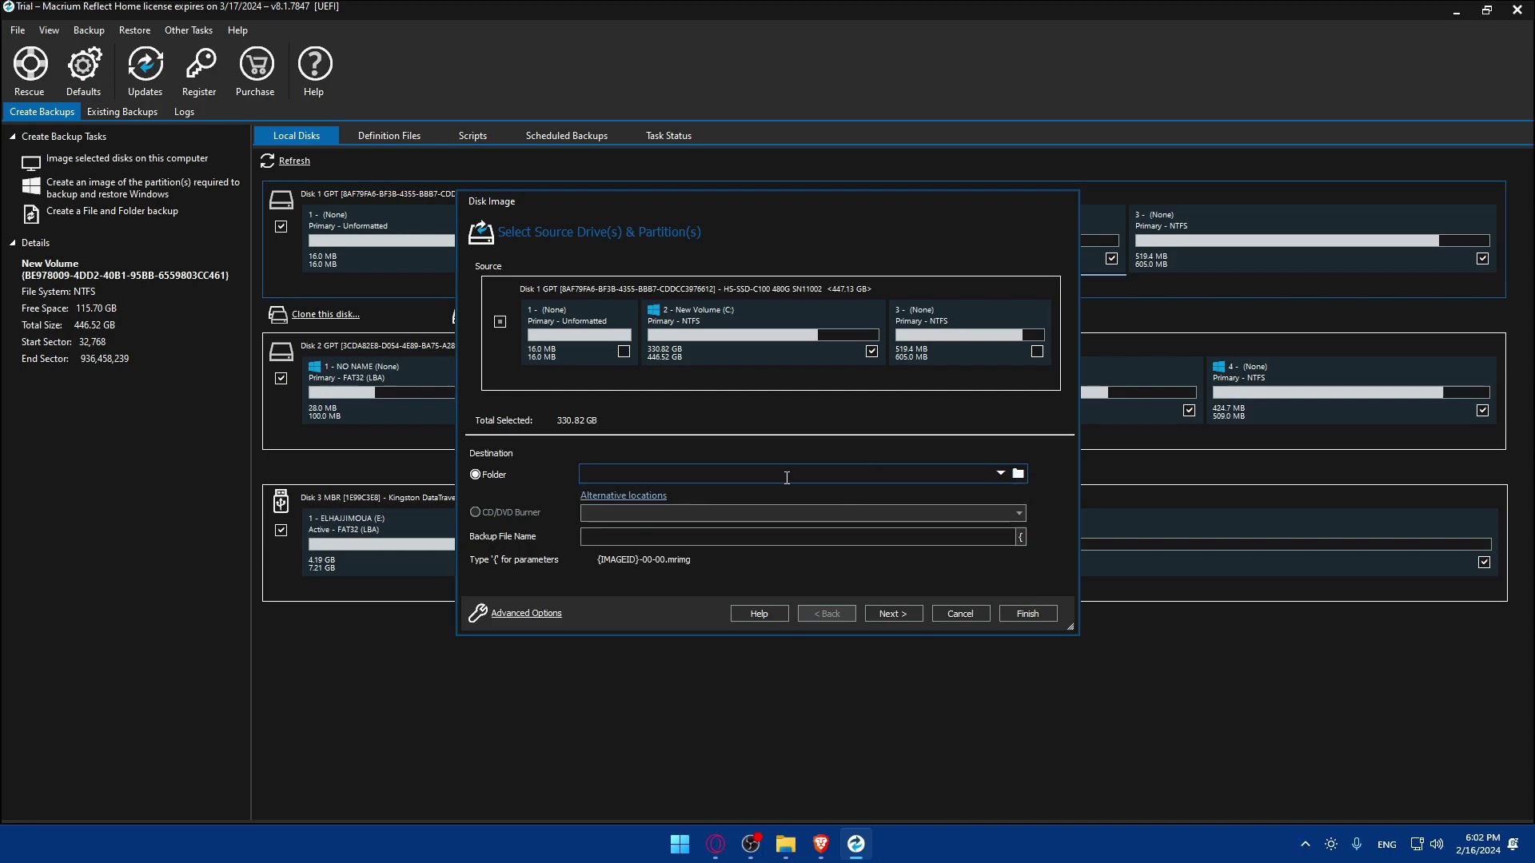
{"action": "left_click", "coordinate": [649, 532]}
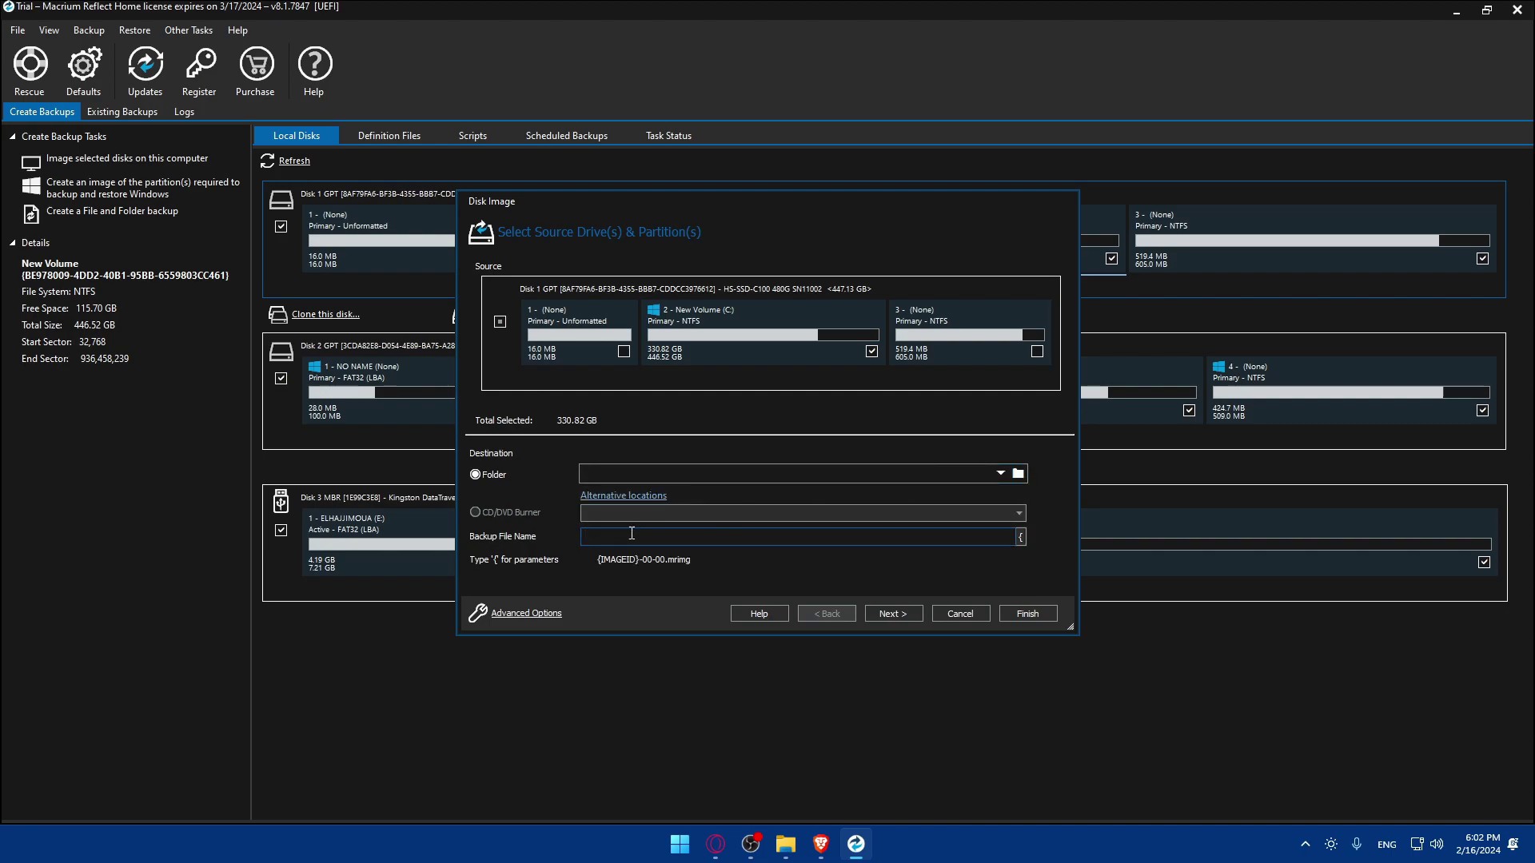
{"action": "type", "text": "tesy"}
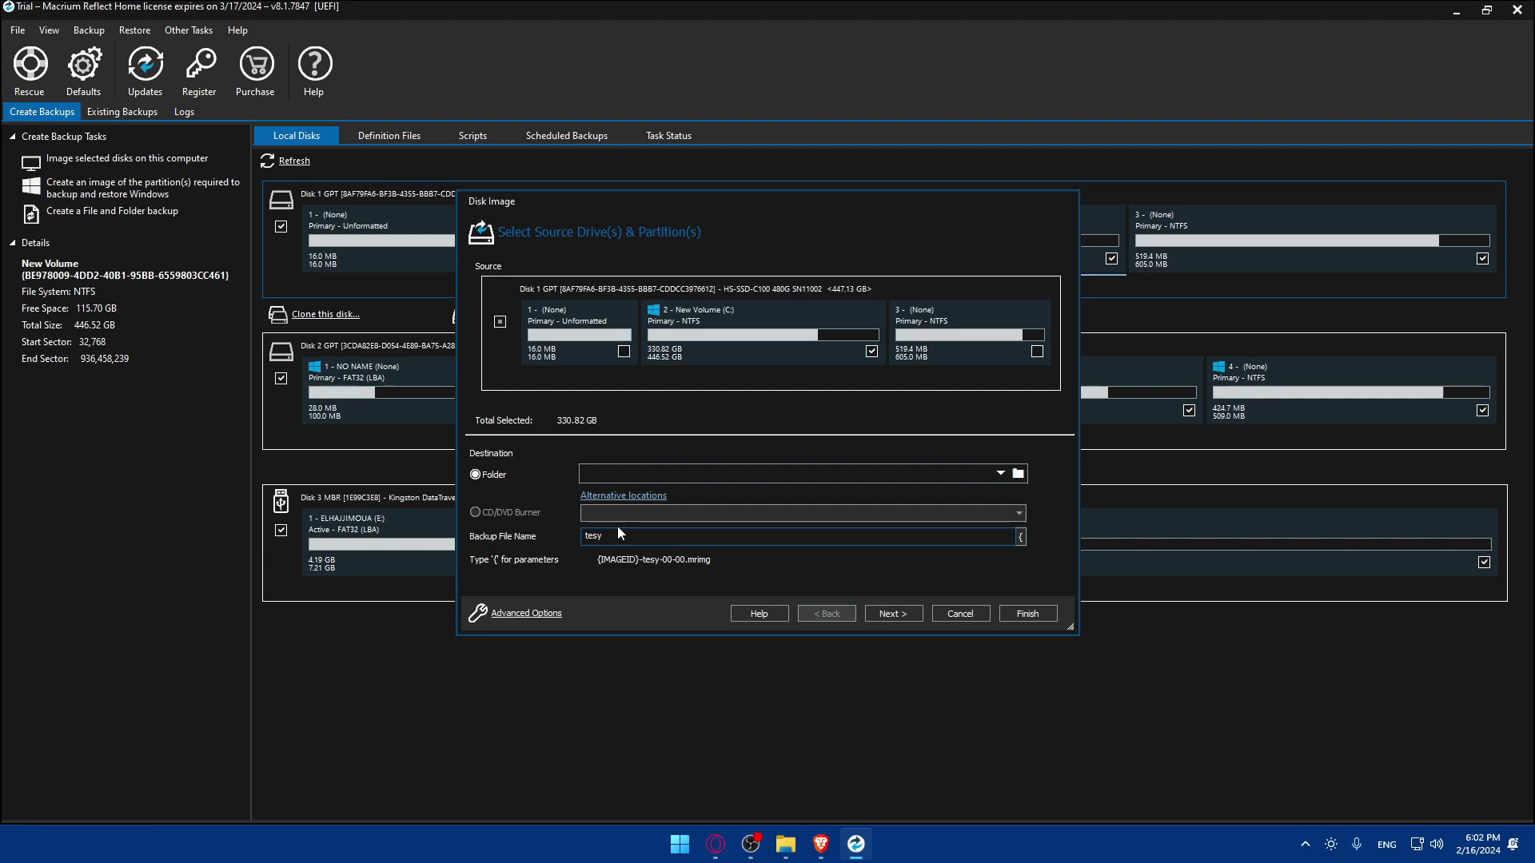
{"action": "left_click", "coordinate": [892, 613]}
{"action": "left_click", "coordinate": [871, 425]}
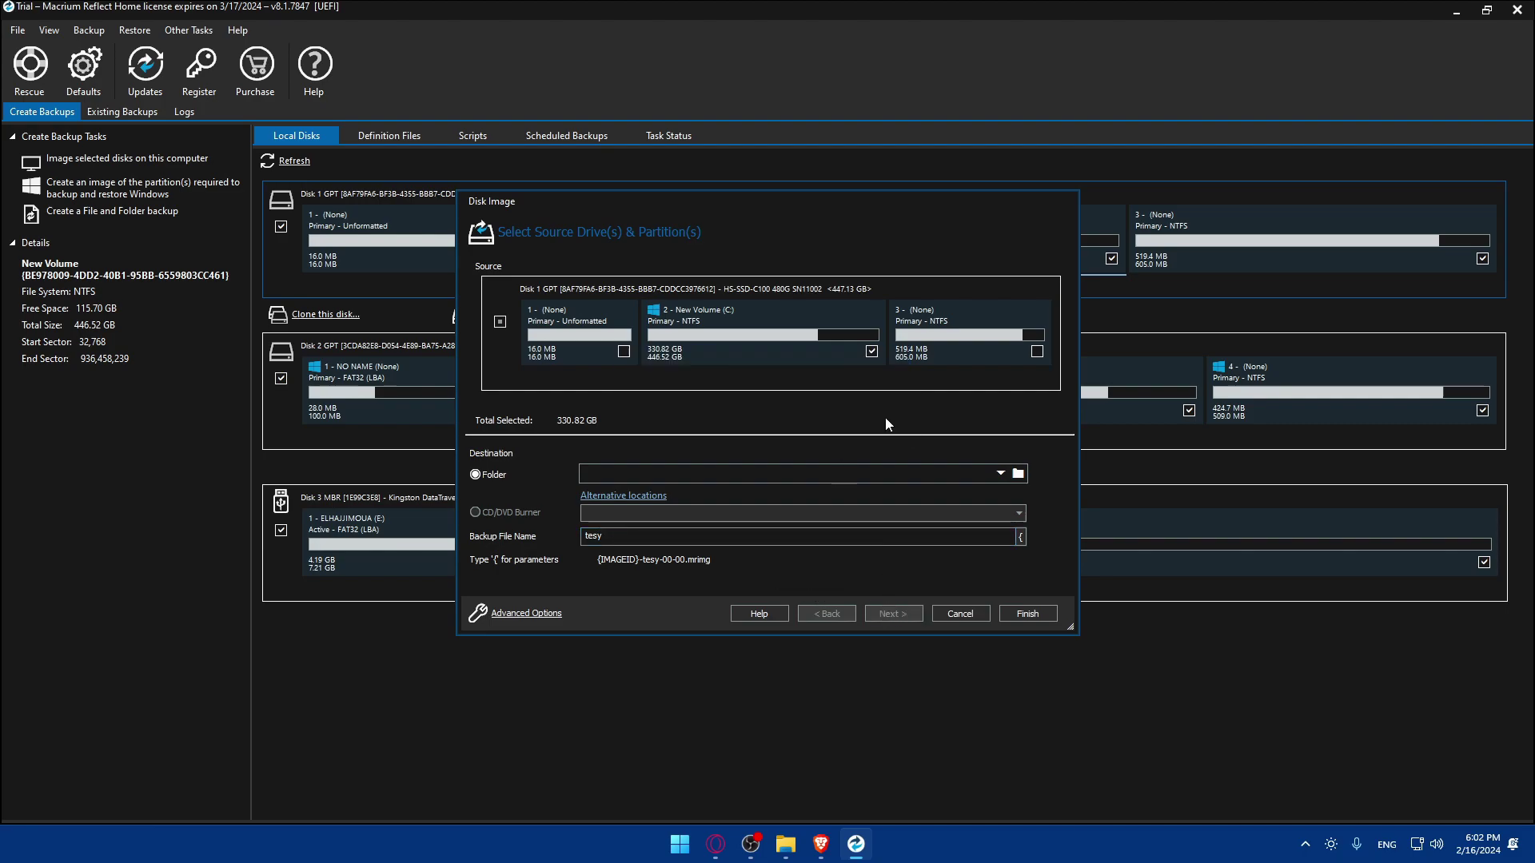
- Set the destination folder to 'downloads'
{"action": "left_click", "coordinate": [1001, 474]}
{"action": "left_click", "coordinate": [858, 478]}
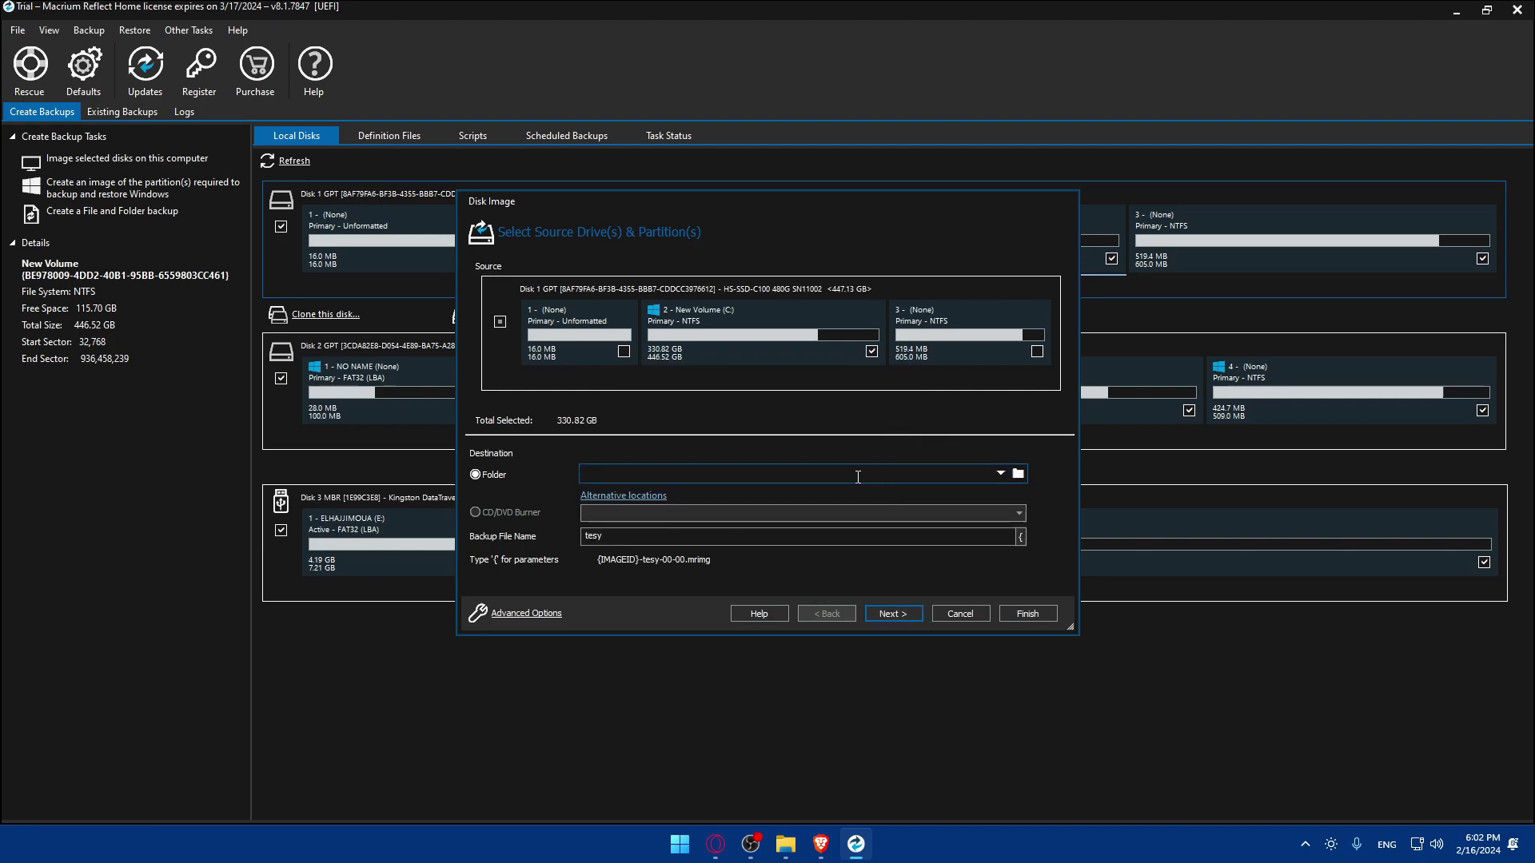
{"action": "type", "text": "downl"}
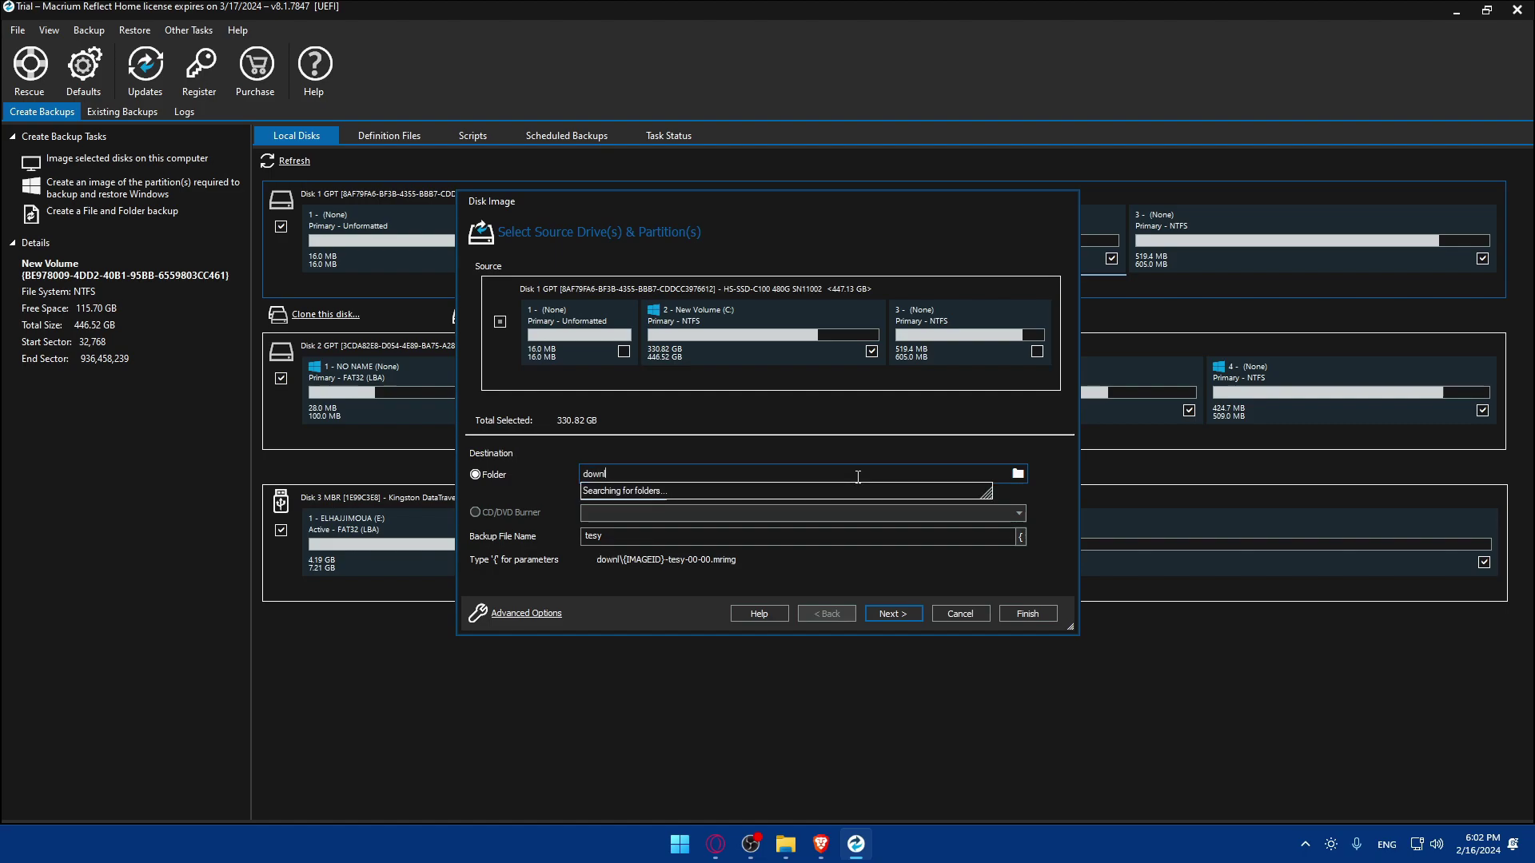
{"action": "type", "text": "ad"}
{"action": "key", "text": "BackSpace"}
{"action": "key", "text": "BackSpace"}
{"action": "key", "text": "BackSpace"}
{"action": "type", "text": "loads"}
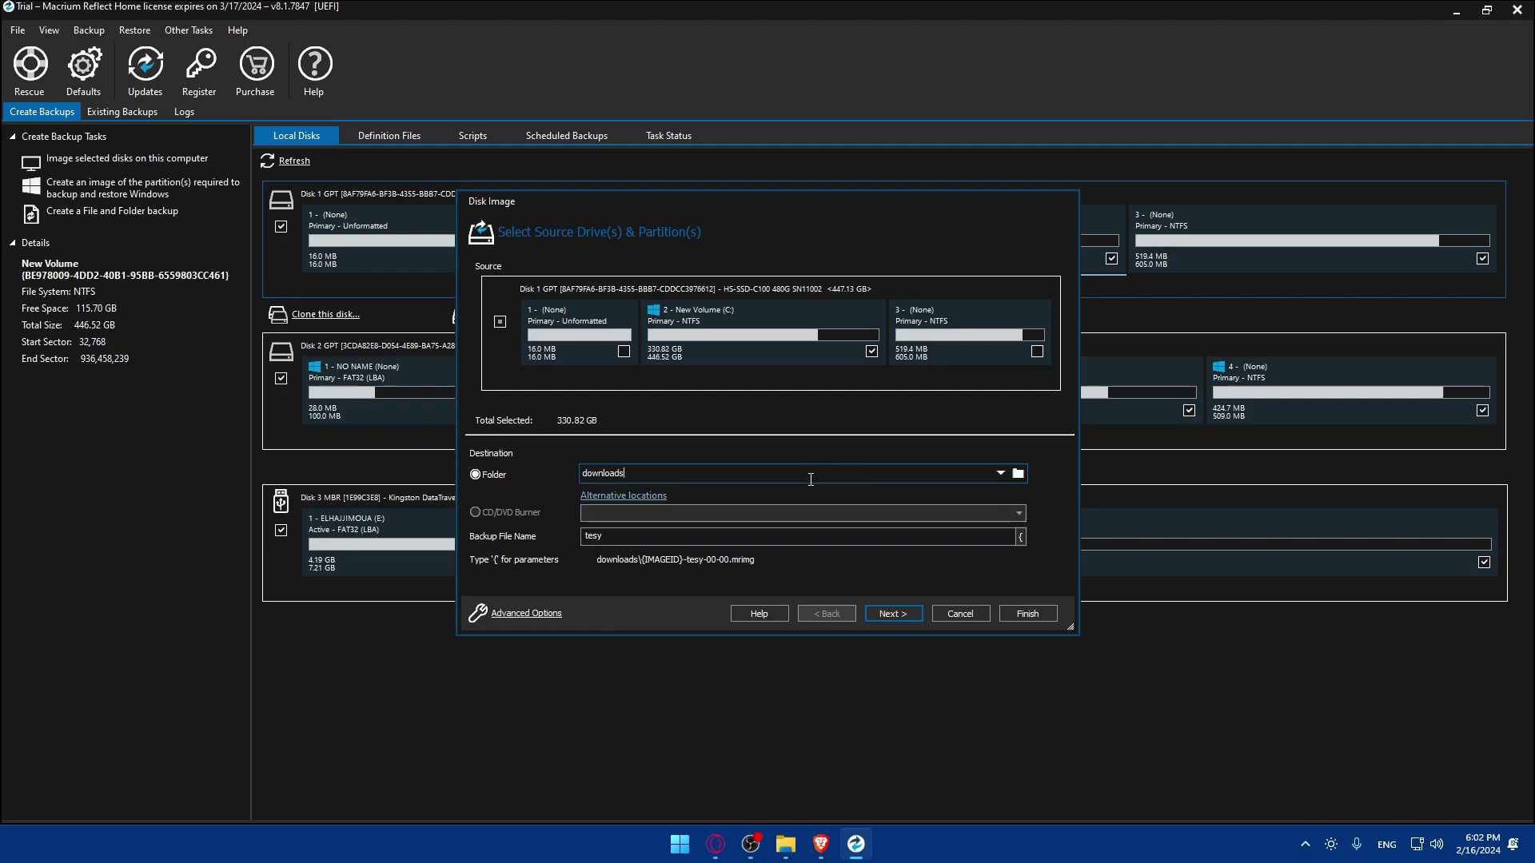
{"action": "left_click", "coordinate": [892, 614]}
{"action": "key", "text": "Return"}
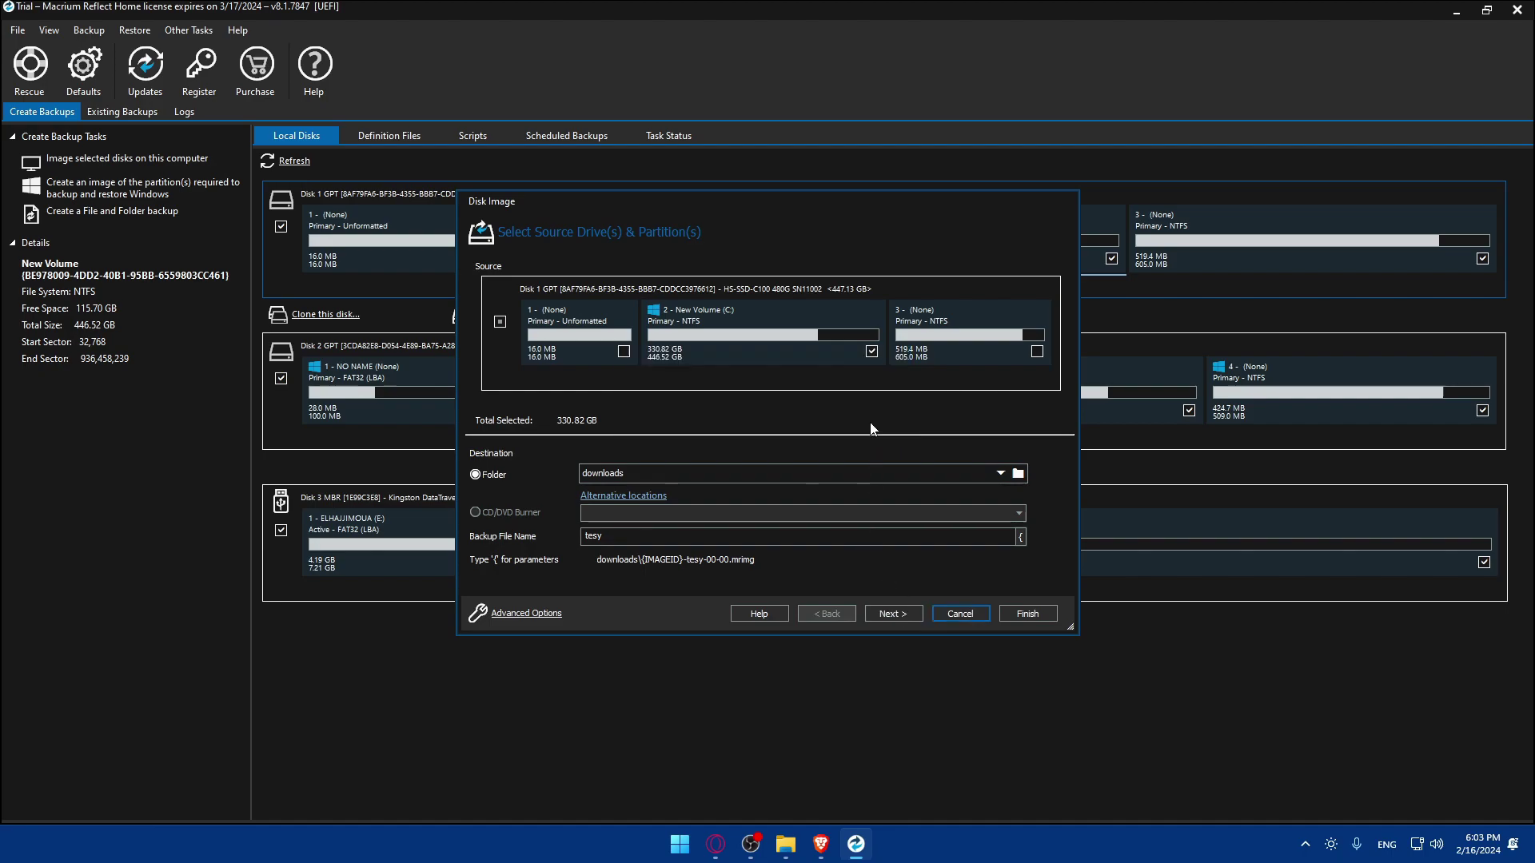
{"action": "left_click", "coordinate": [1000, 473]}
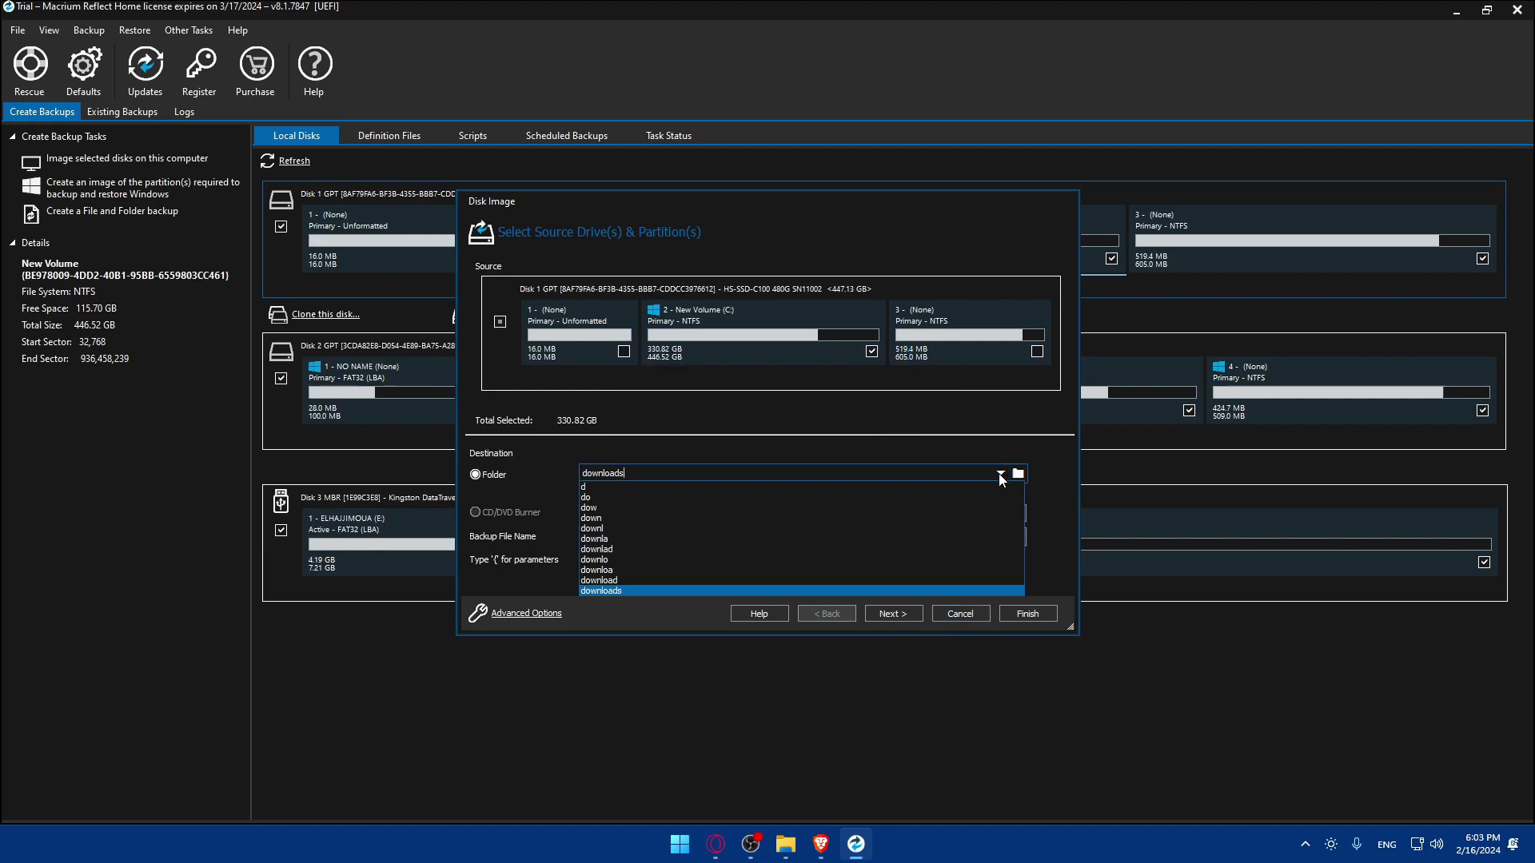
{"action": "left_click", "coordinate": [1001, 473]}
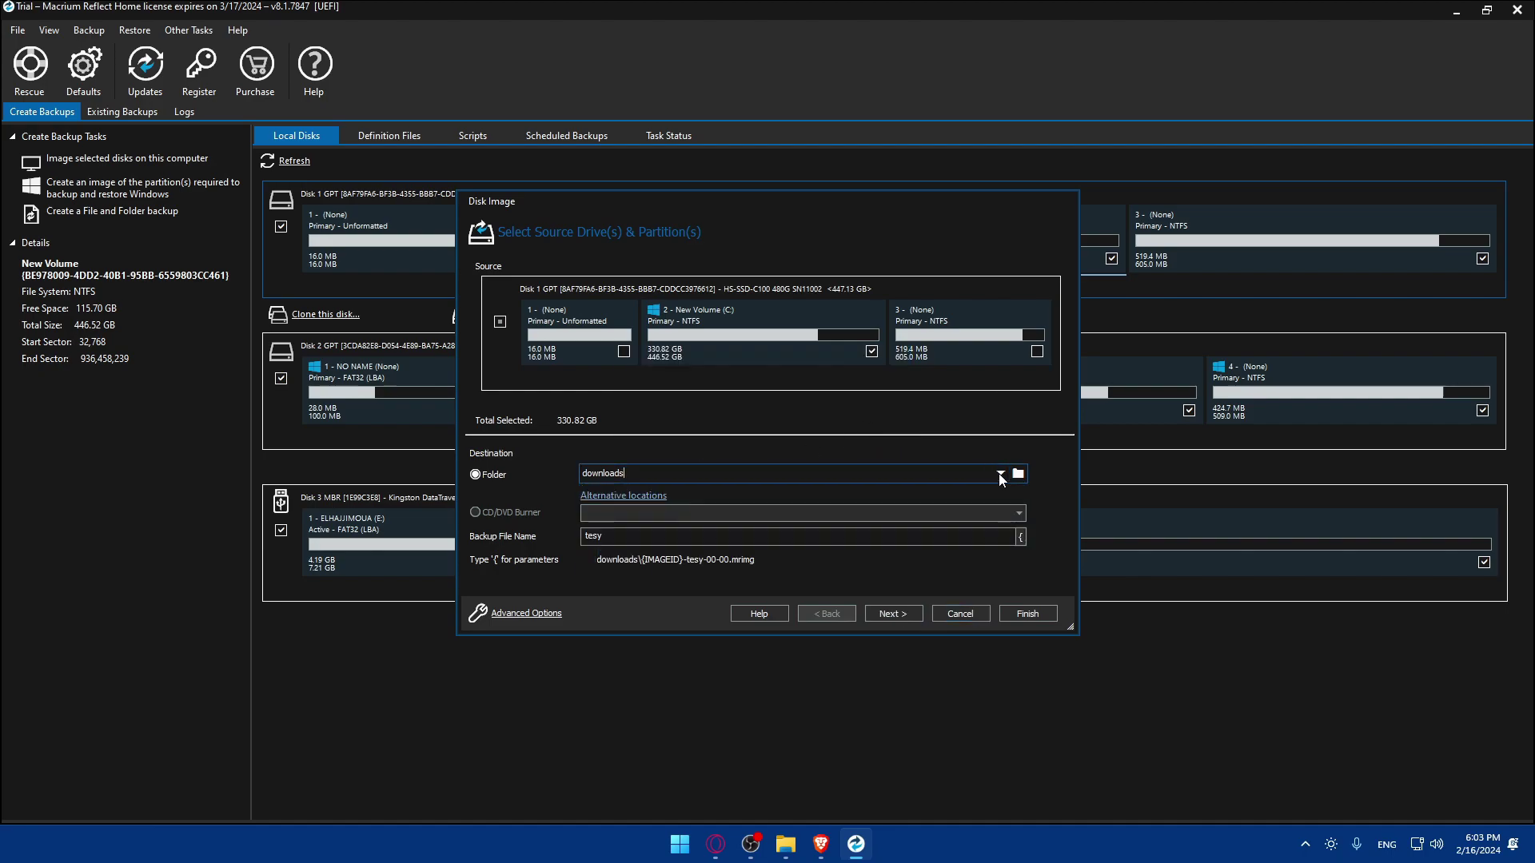
- Copy the Downloads folder's path from File Explorer
{"action": "left_click", "coordinate": [786, 845]}
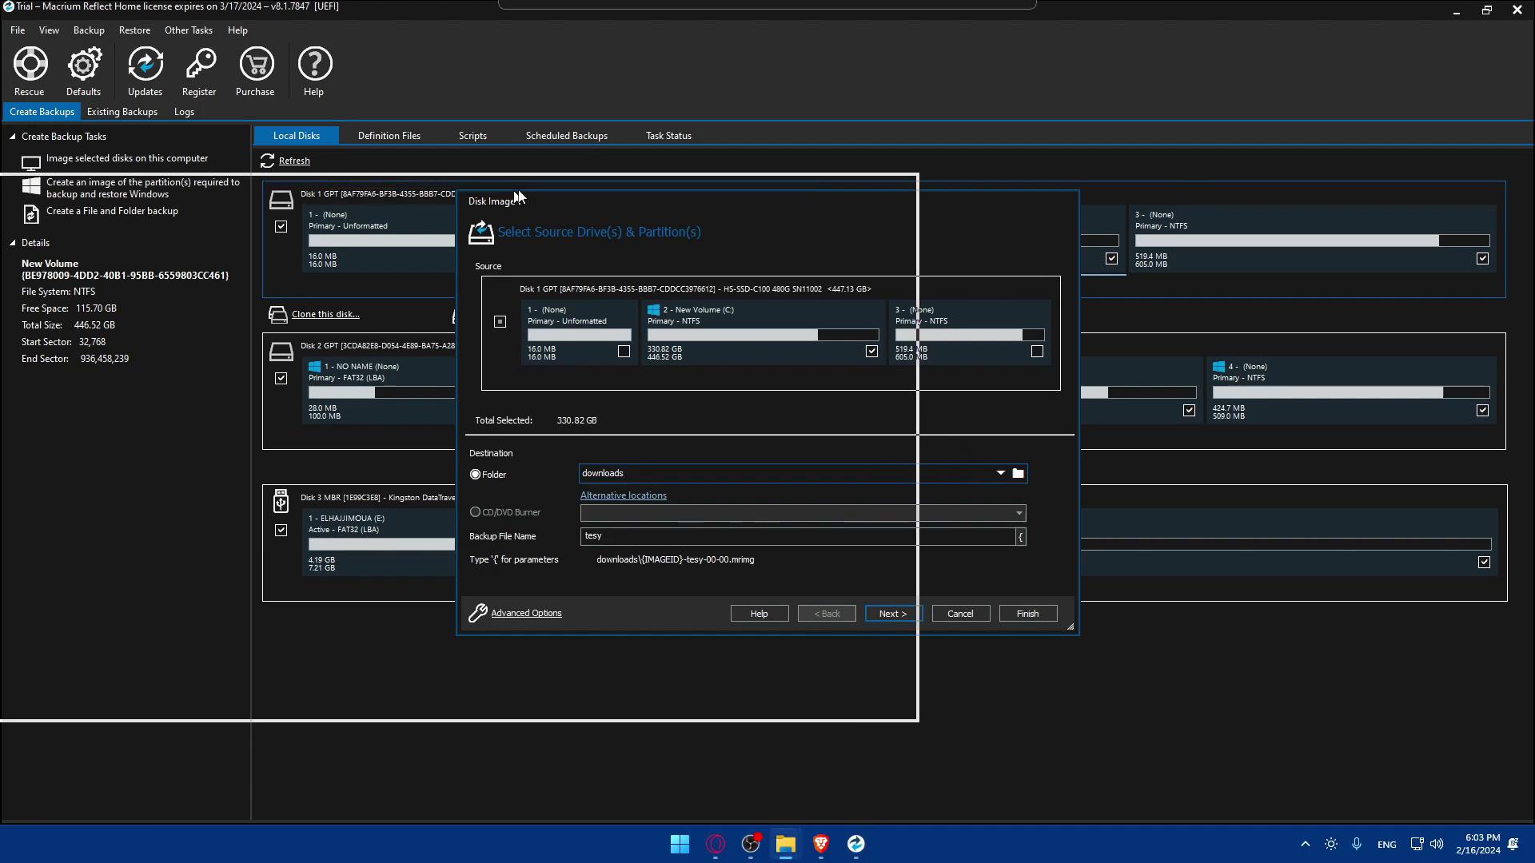
{"action": "left_click", "coordinate": [408, 339]}
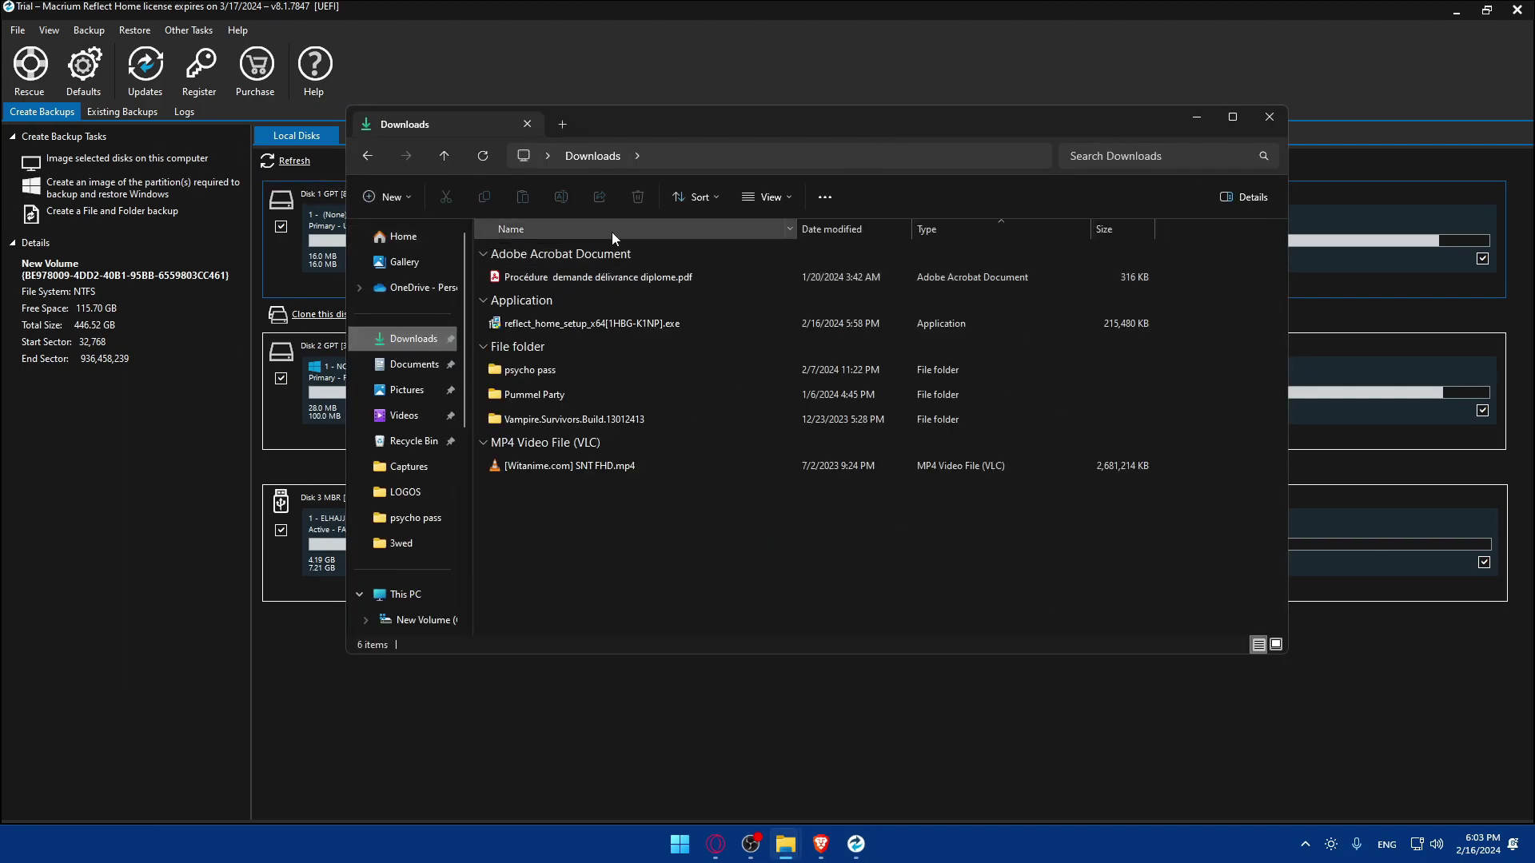
{"action": "right_click", "coordinate": [654, 153]}
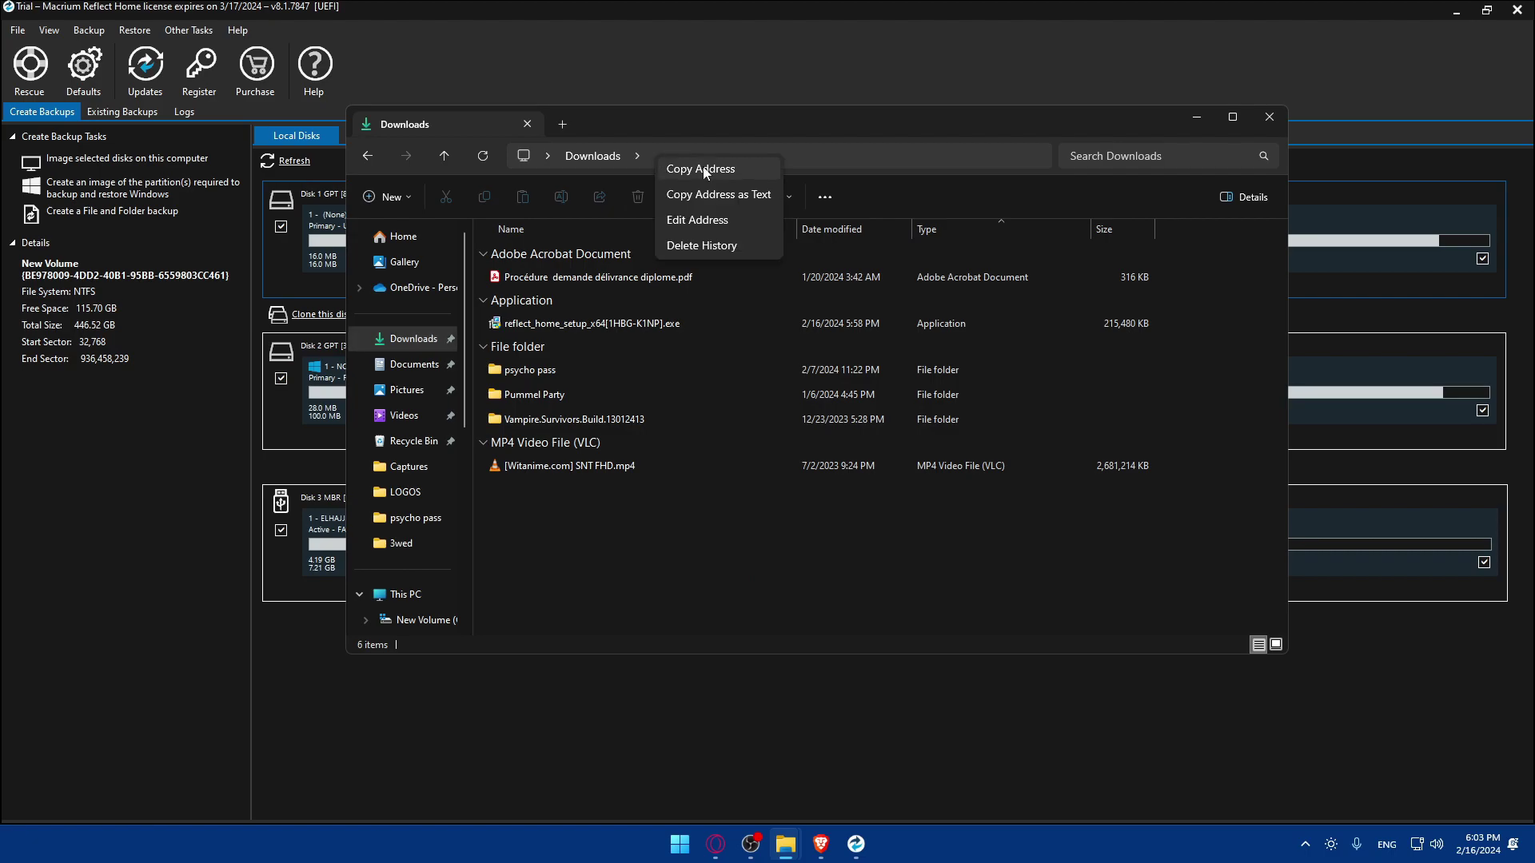
{"action": "left_click", "coordinate": [1255, 120]}
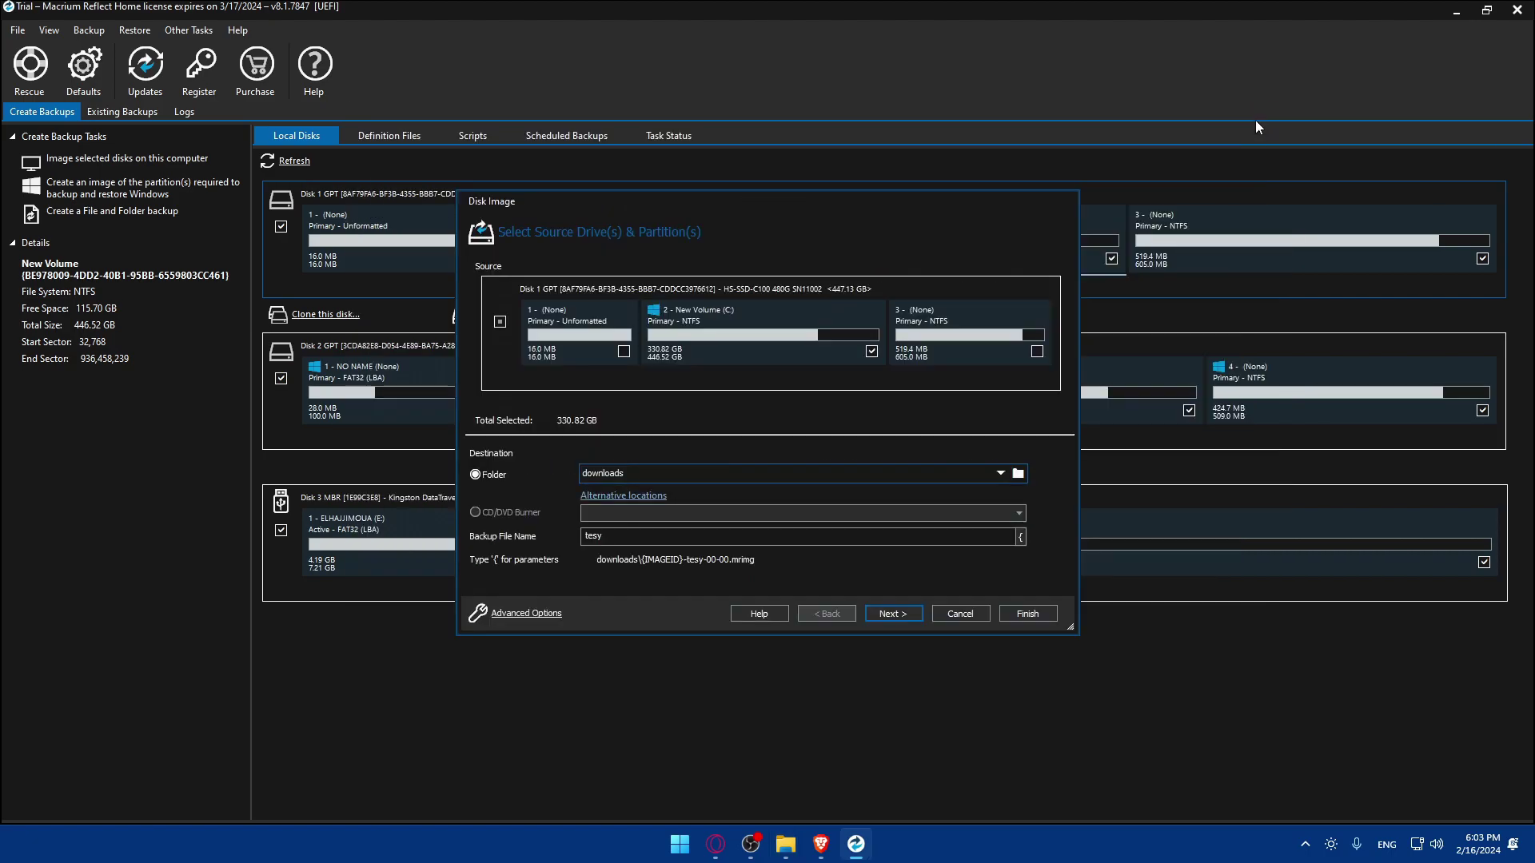
- Clear 'downloads' from the destination Folder field
{"action": "double_click", "coordinate": [632, 473]}
{"action": "right_click", "coordinate": [654, 473]}
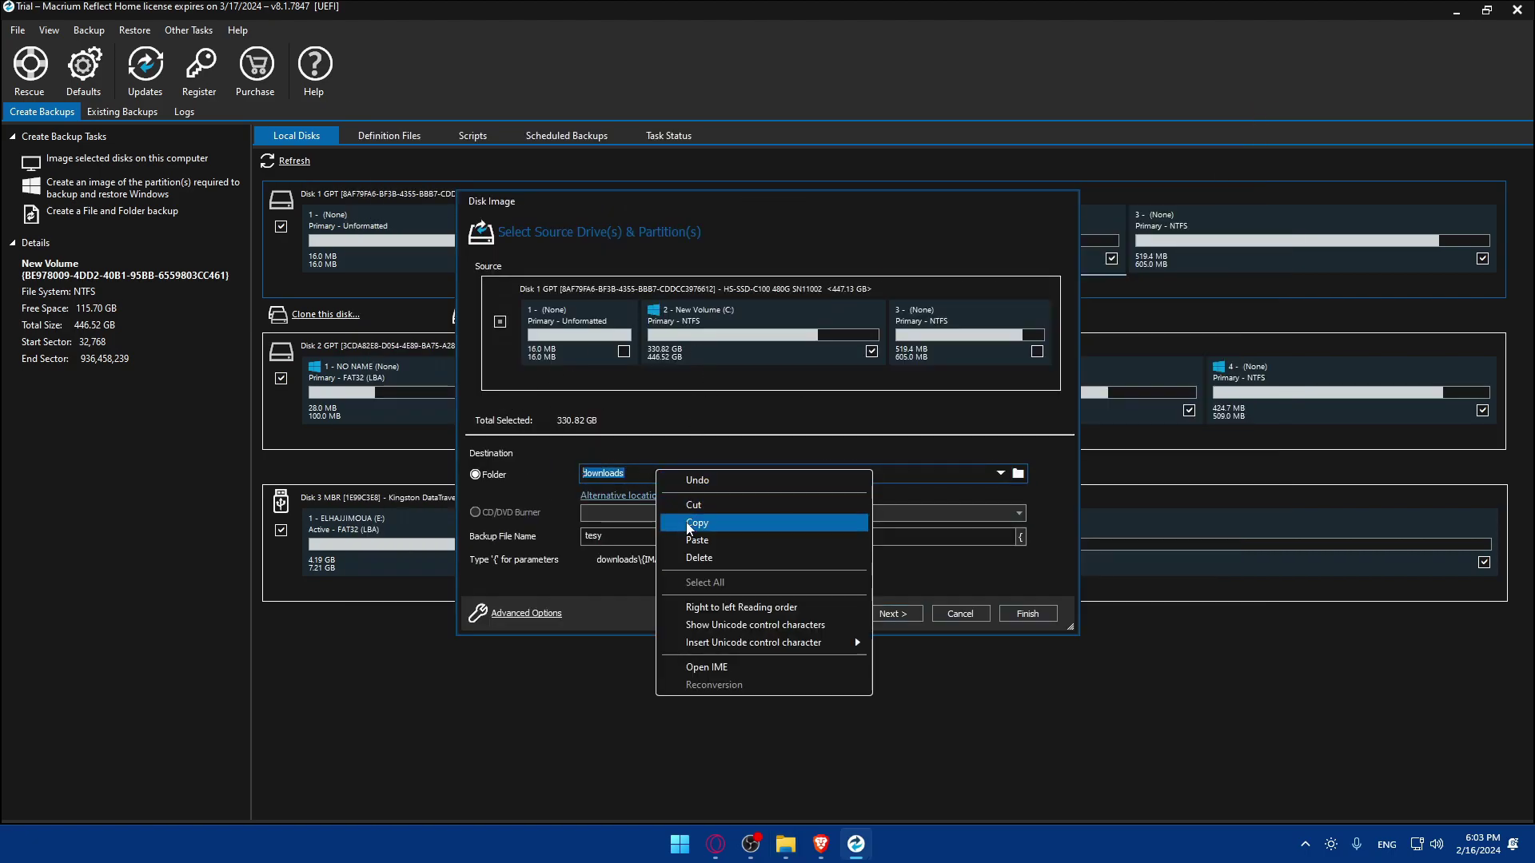
{"action": "left_click", "coordinate": [649, 600]}
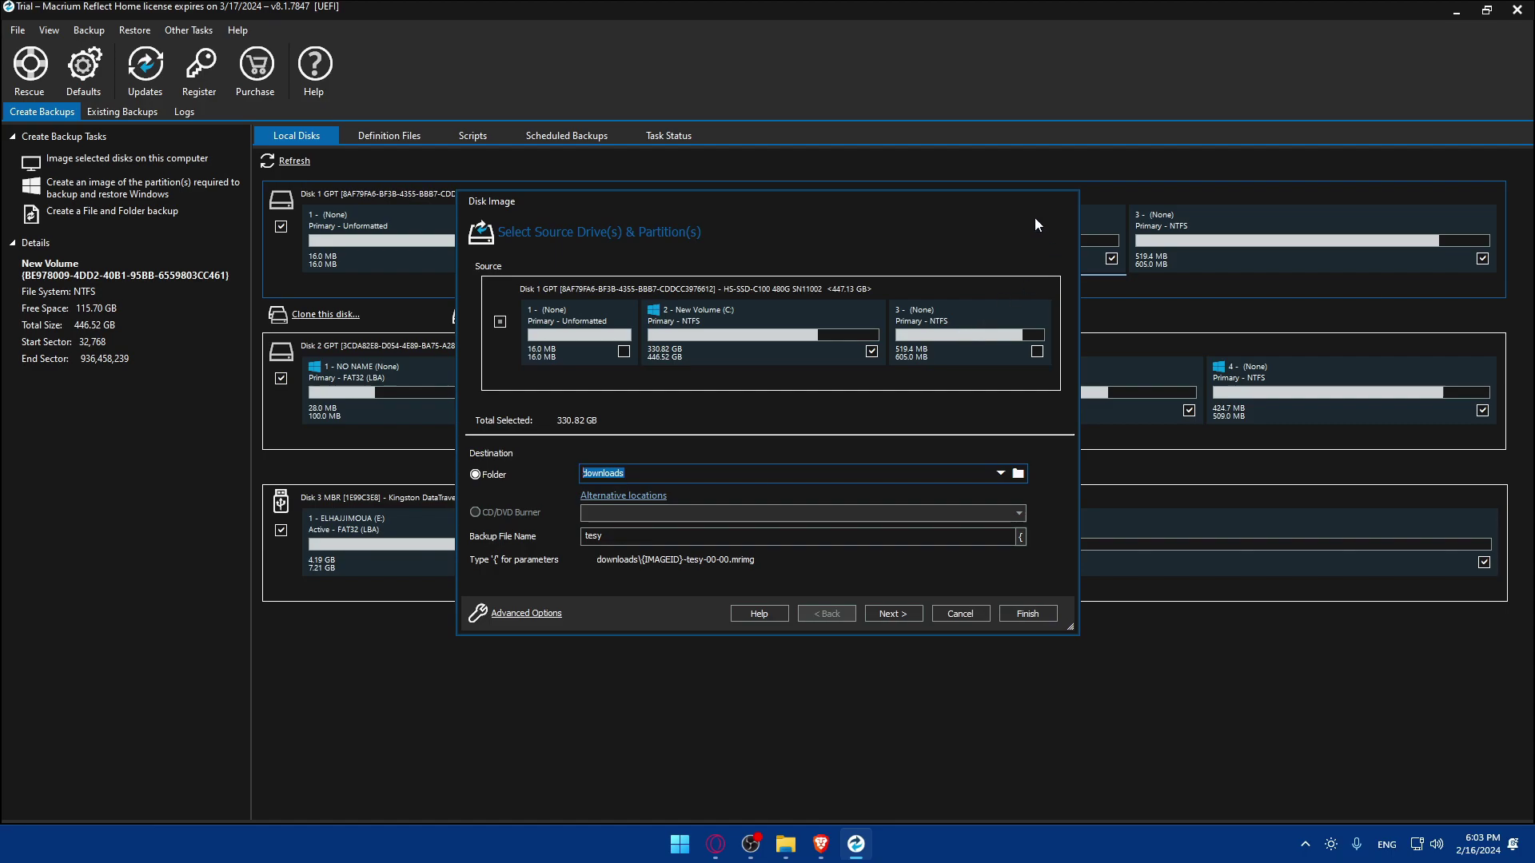
{"action": "key", "text": "BackSpace"}
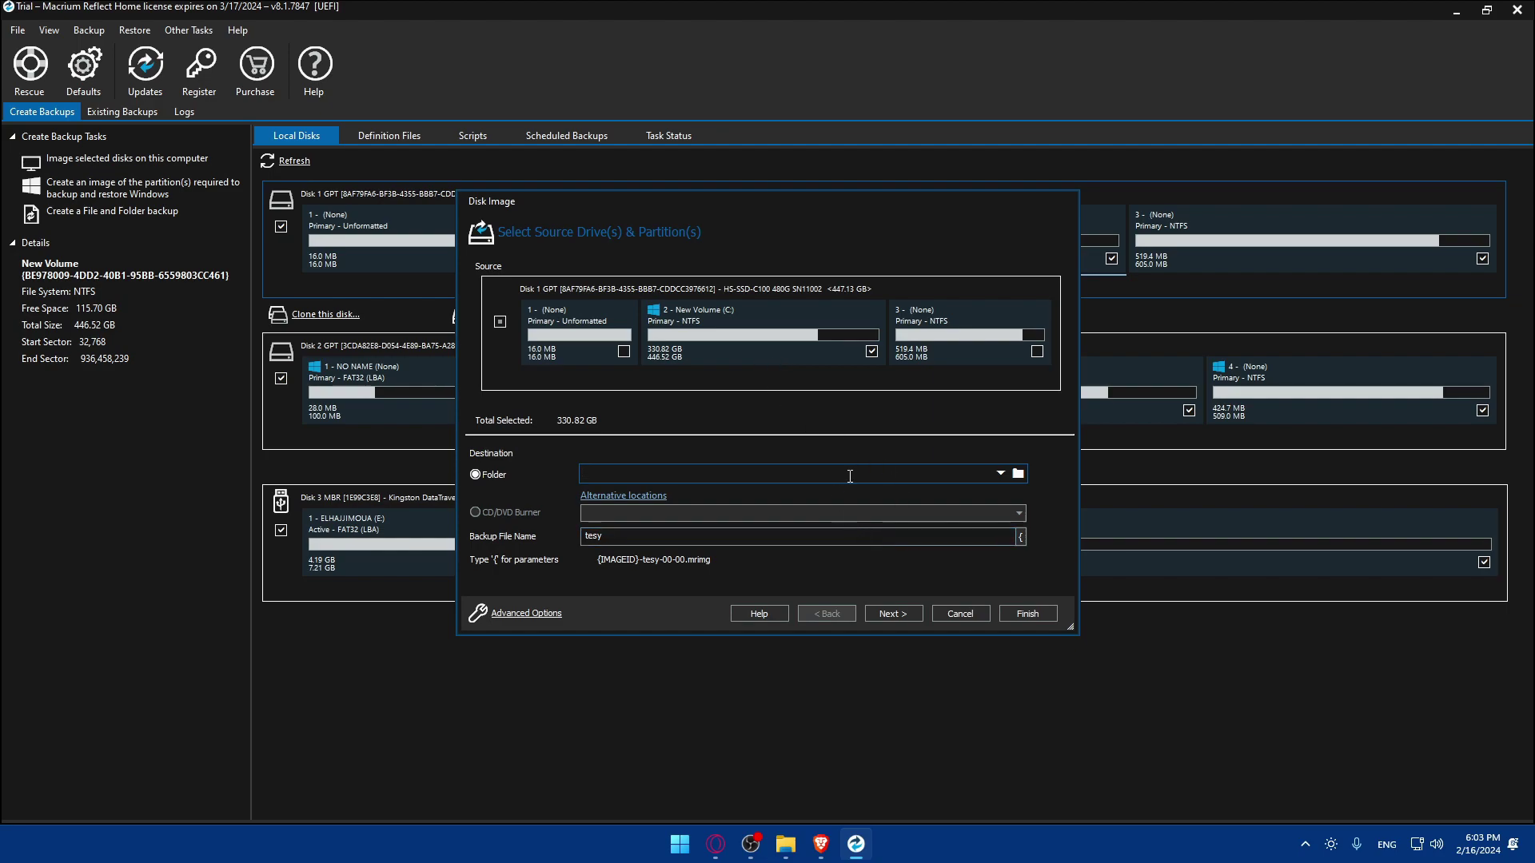
- Cancel the disk image setup, then close Macrium Reflect and the Brave browser
{"action": "left_click", "coordinate": [951, 614]}
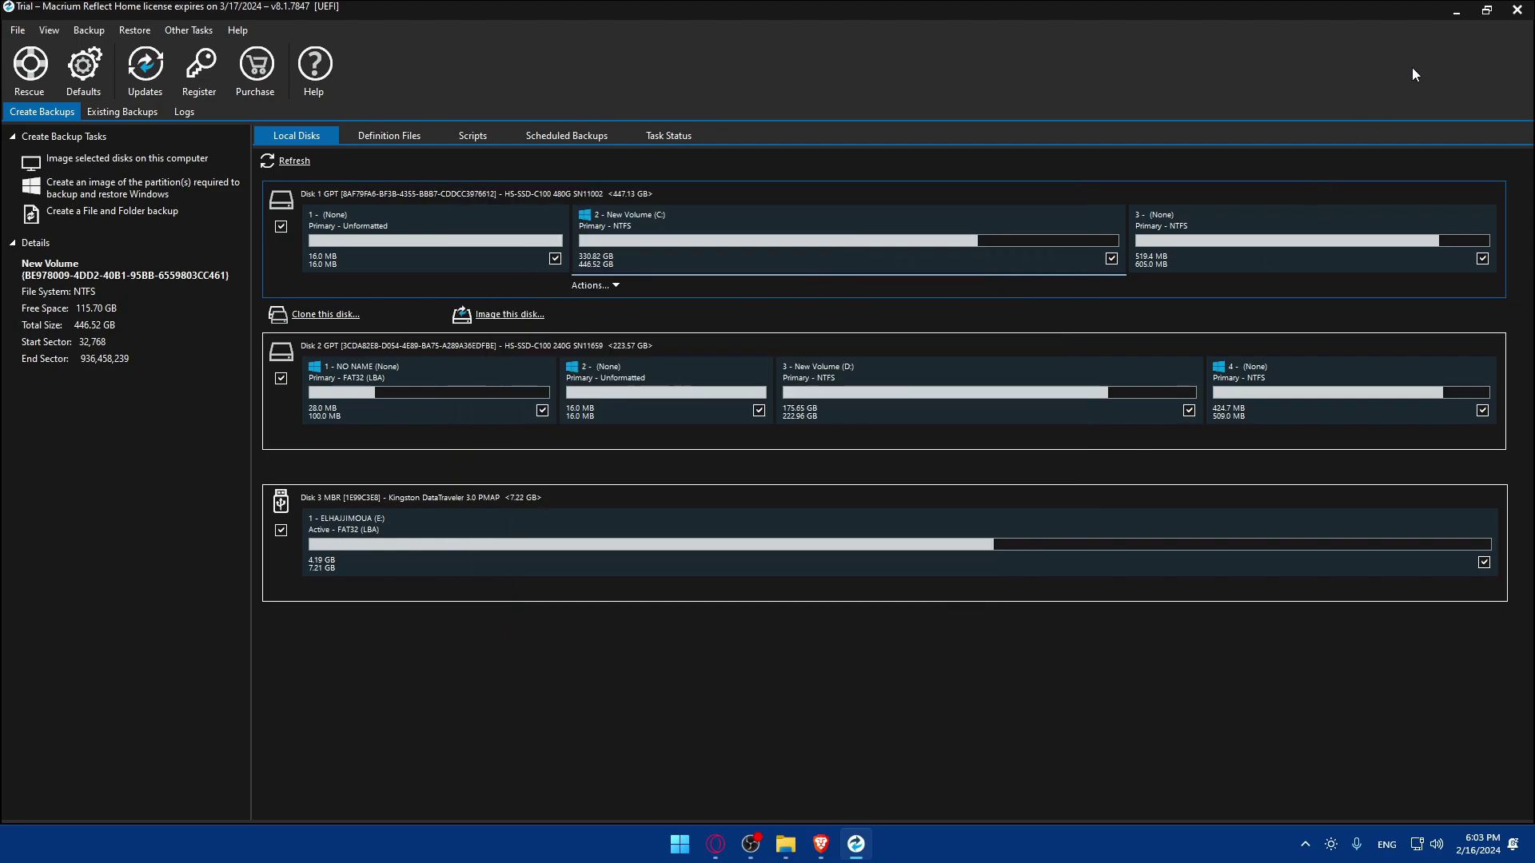
{"action": "left_click", "coordinate": [1517, 10]}
{"action": "left_click", "coordinate": [1517, 11]}
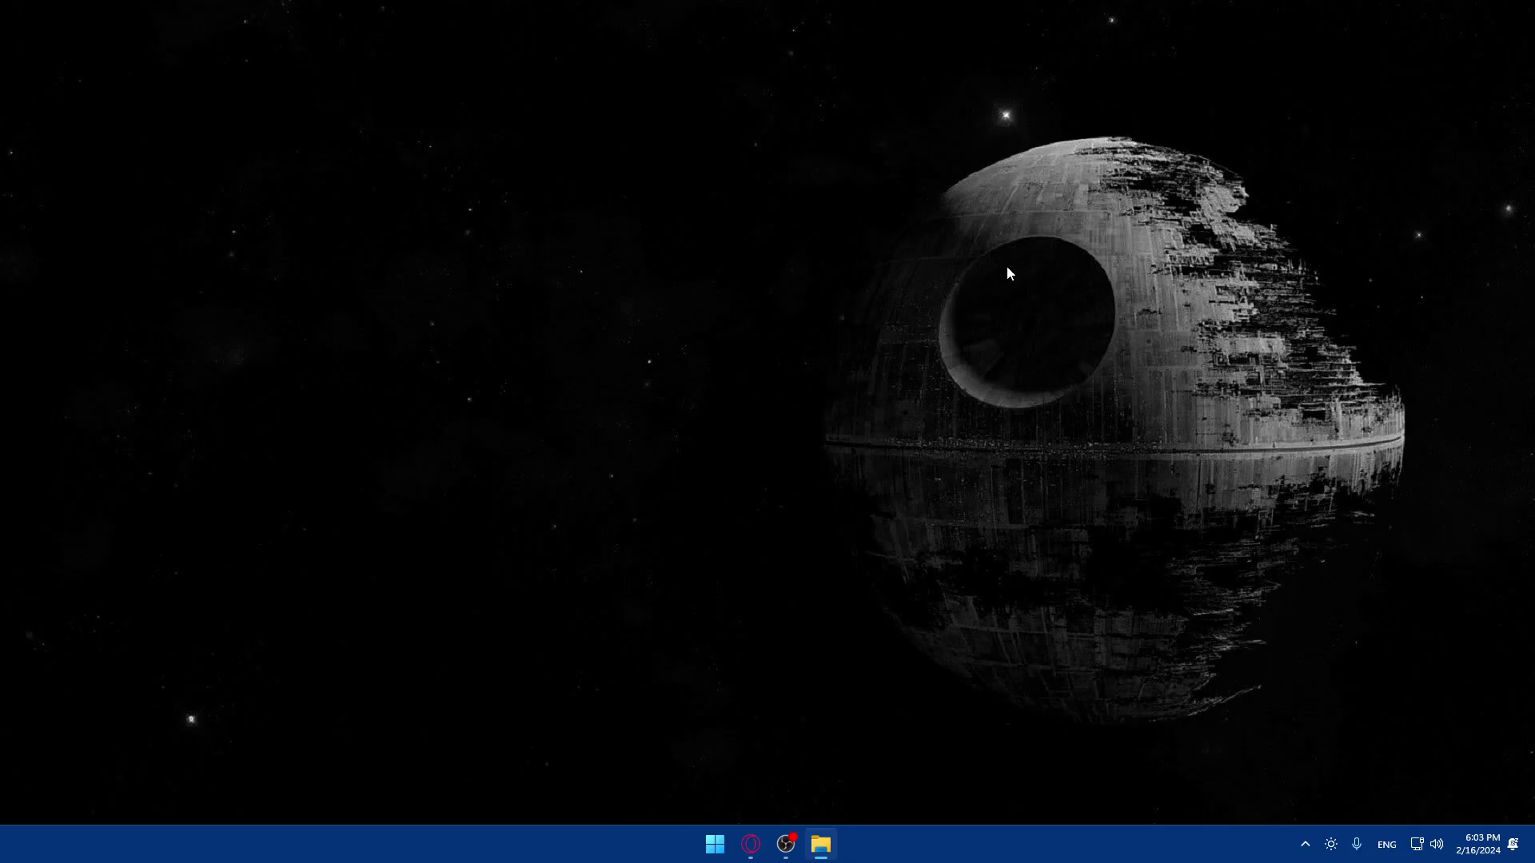